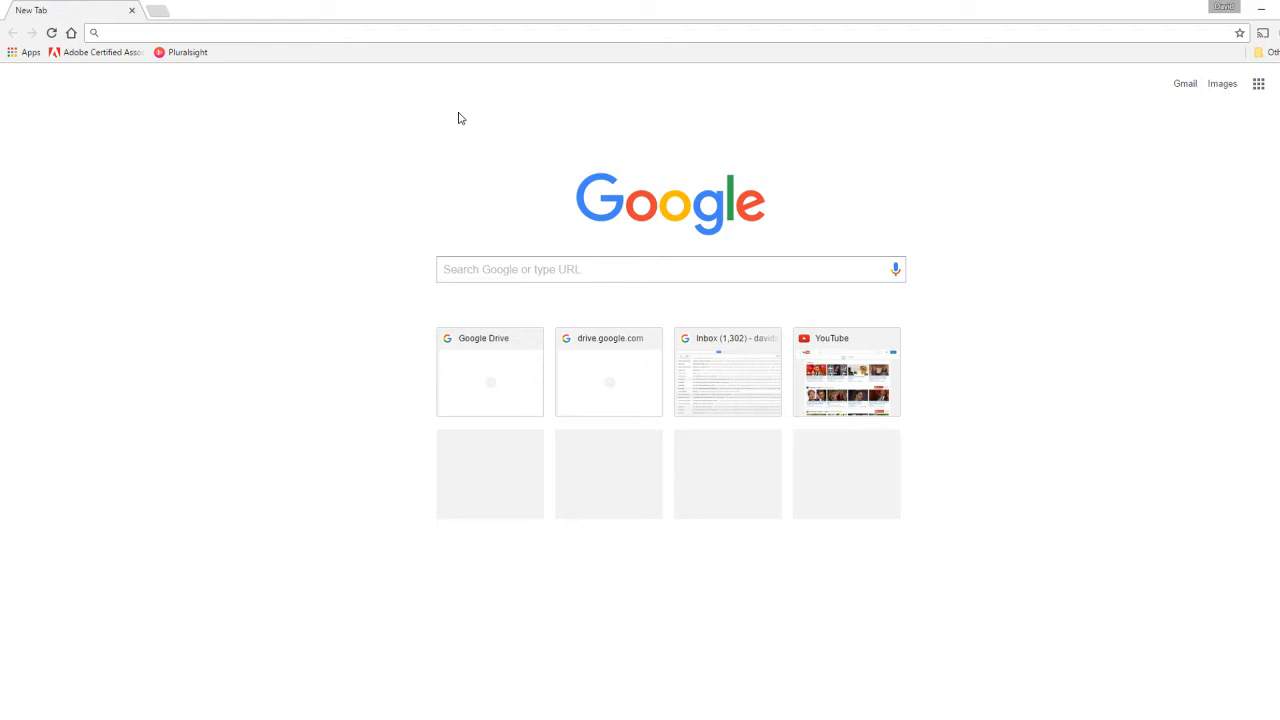
Go to pixlr.com and launch the Pixlr Editor web app
{"action": "type", "text": "pixlr"}
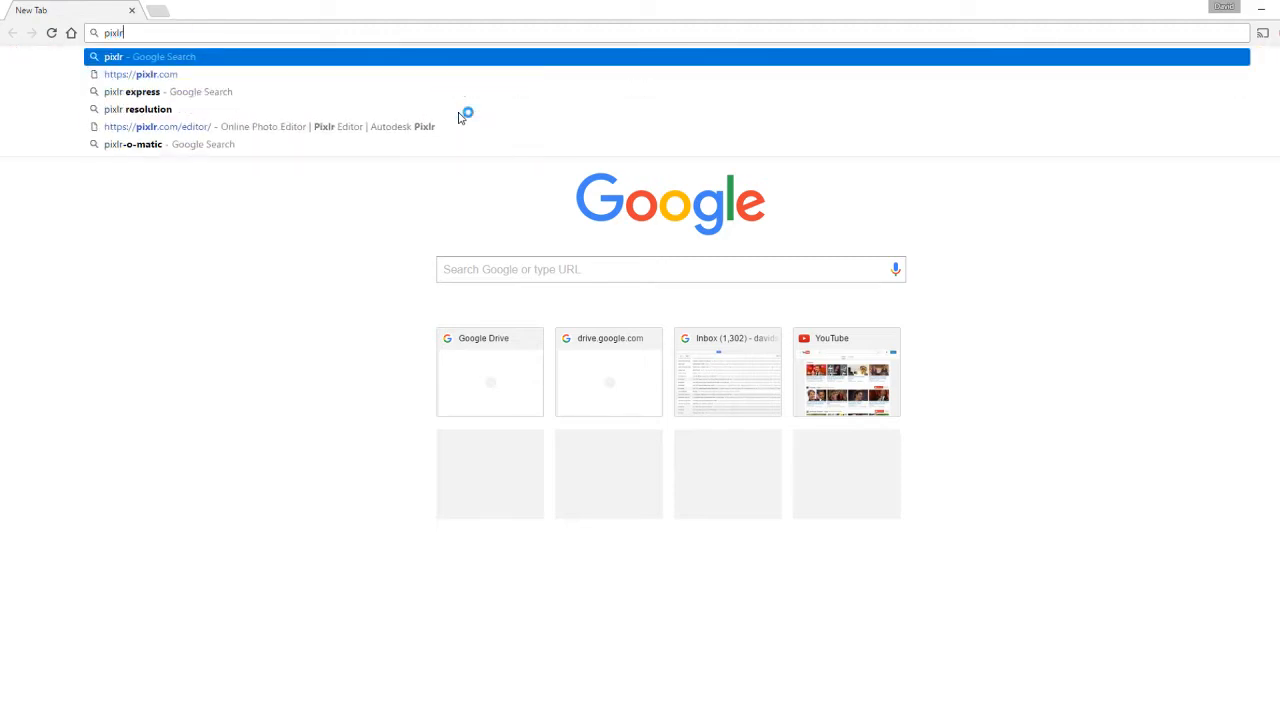
{"action": "type", "text": ".com"}
{"action": "key", "text": "Return"}
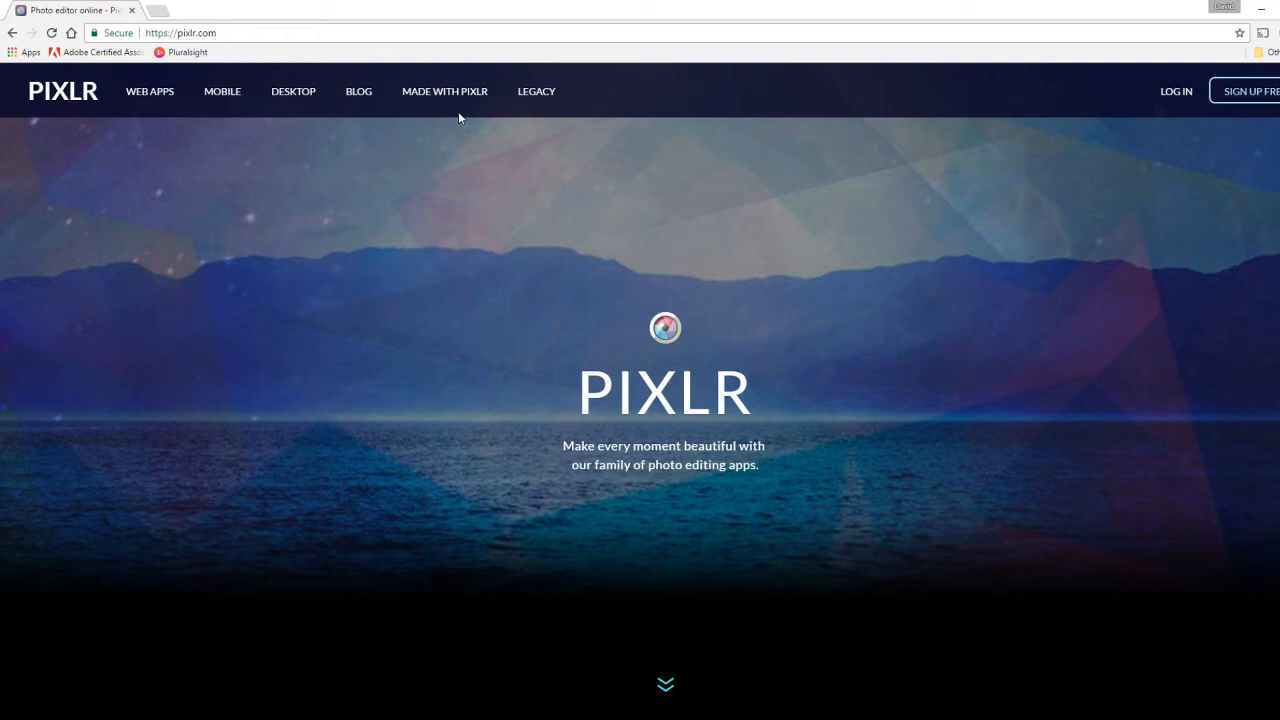
{"action": "scroll", "coordinate": [556, 413], "scroll_direction": "down", "scroll_amount": 2}
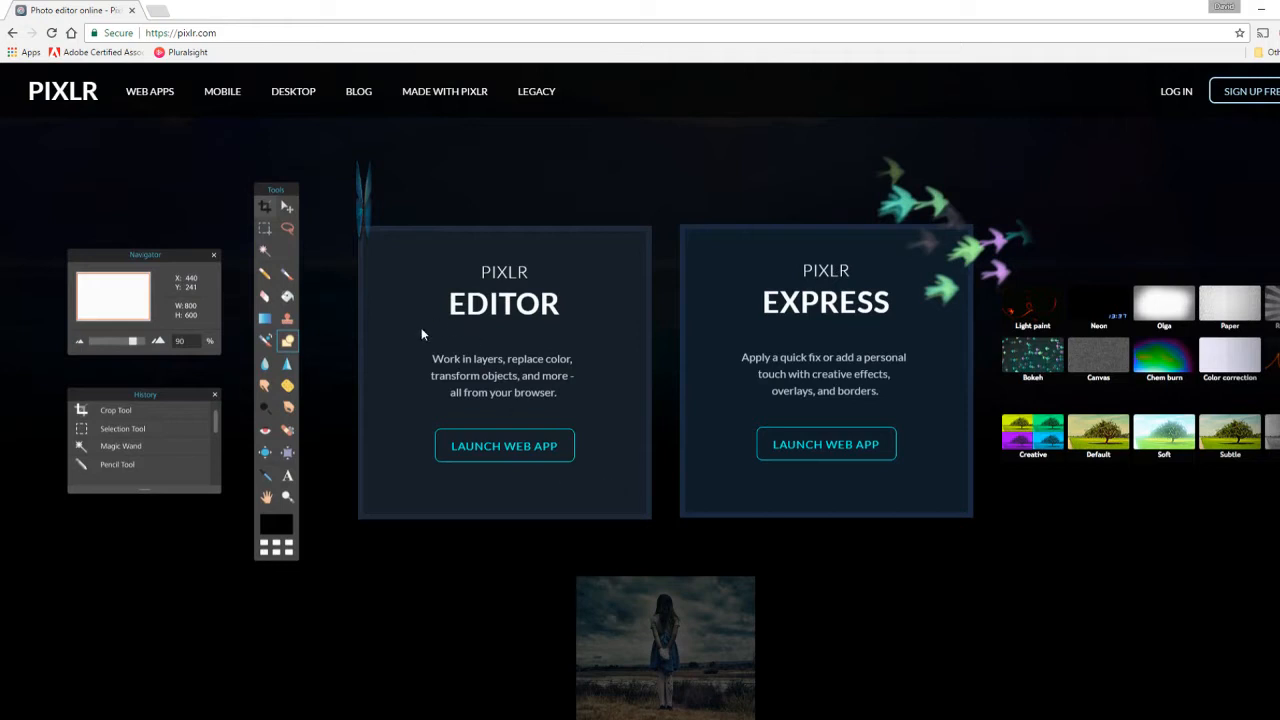
{"action": "left_click", "coordinate": [502, 447]}
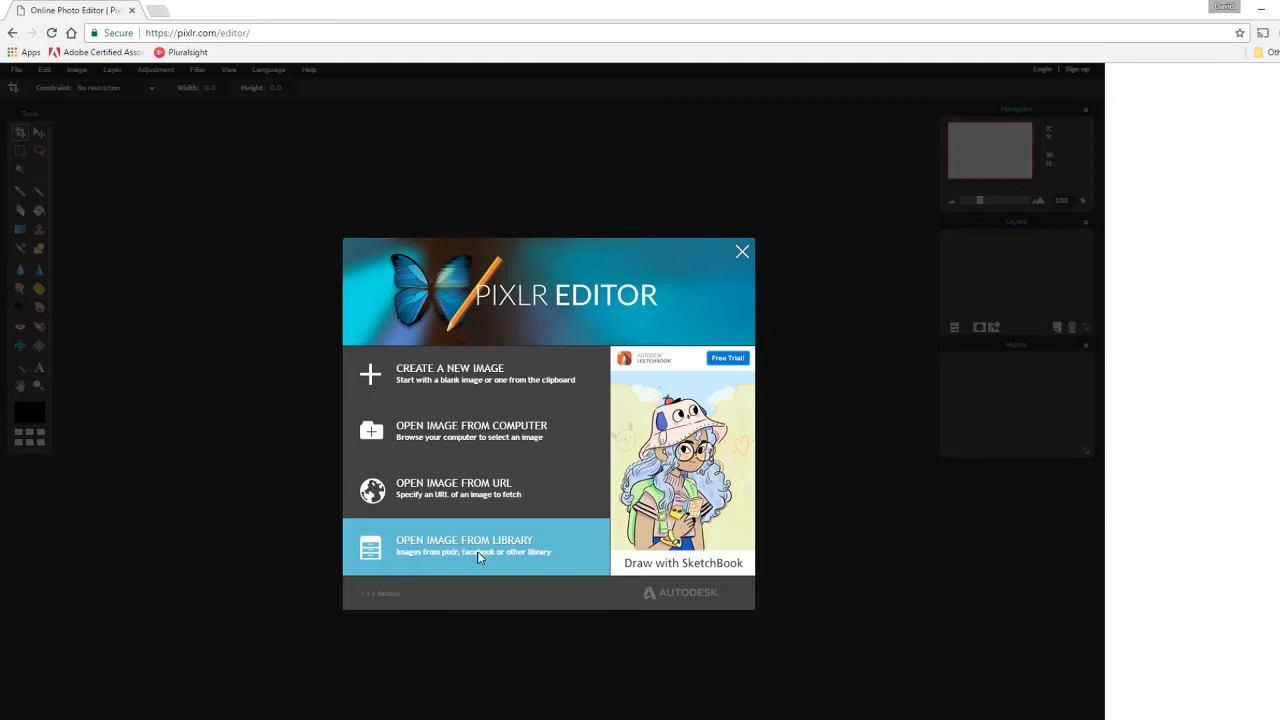
Start a new blank image and name it Demo
{"action": "left_click", "coordinate": [470, 383]}
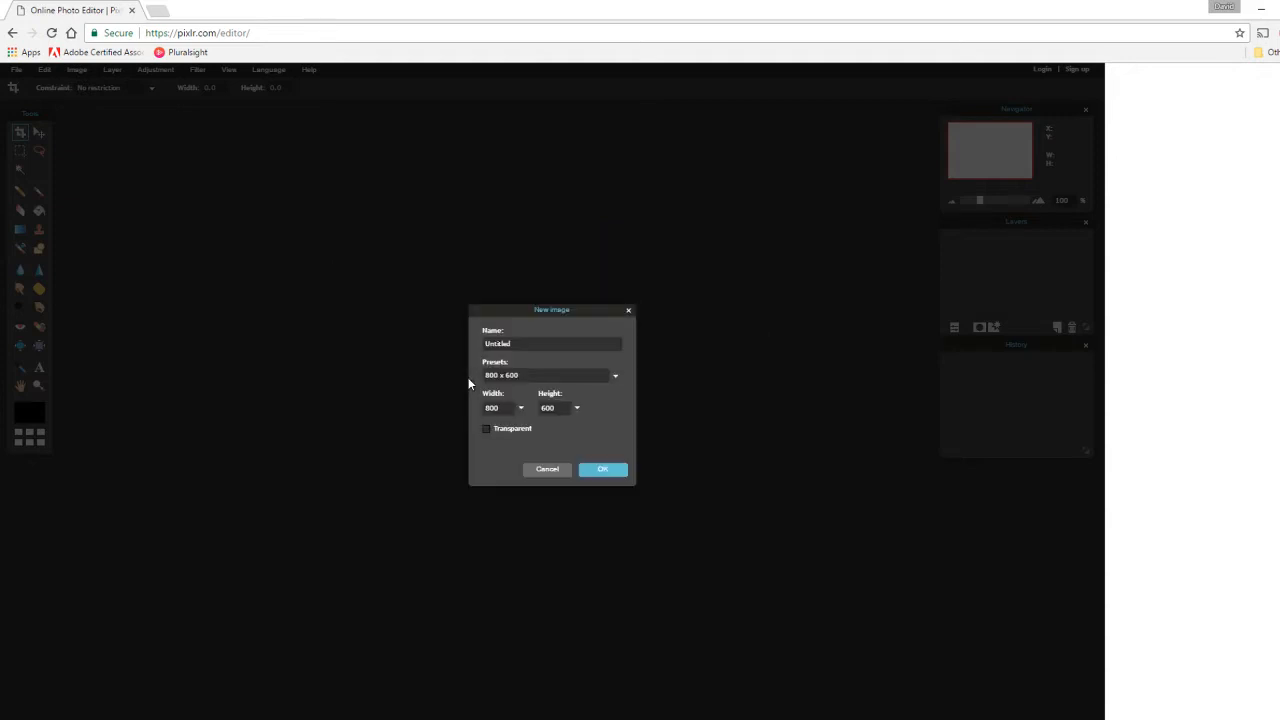
{"action": "left_click_drag", "start_coordinate": [535, 343], "coordinate": [485, 343]}
{"action": "type", "text": "d"}
{"action": "key", "text": "BackSpace"}
{"action": "type", "text": "Demo"}
Create the image with the 1024 x 768 preset and a transparent background, and enlarge its document window
{"action": "left_click", "coordinate": [615, 377]}
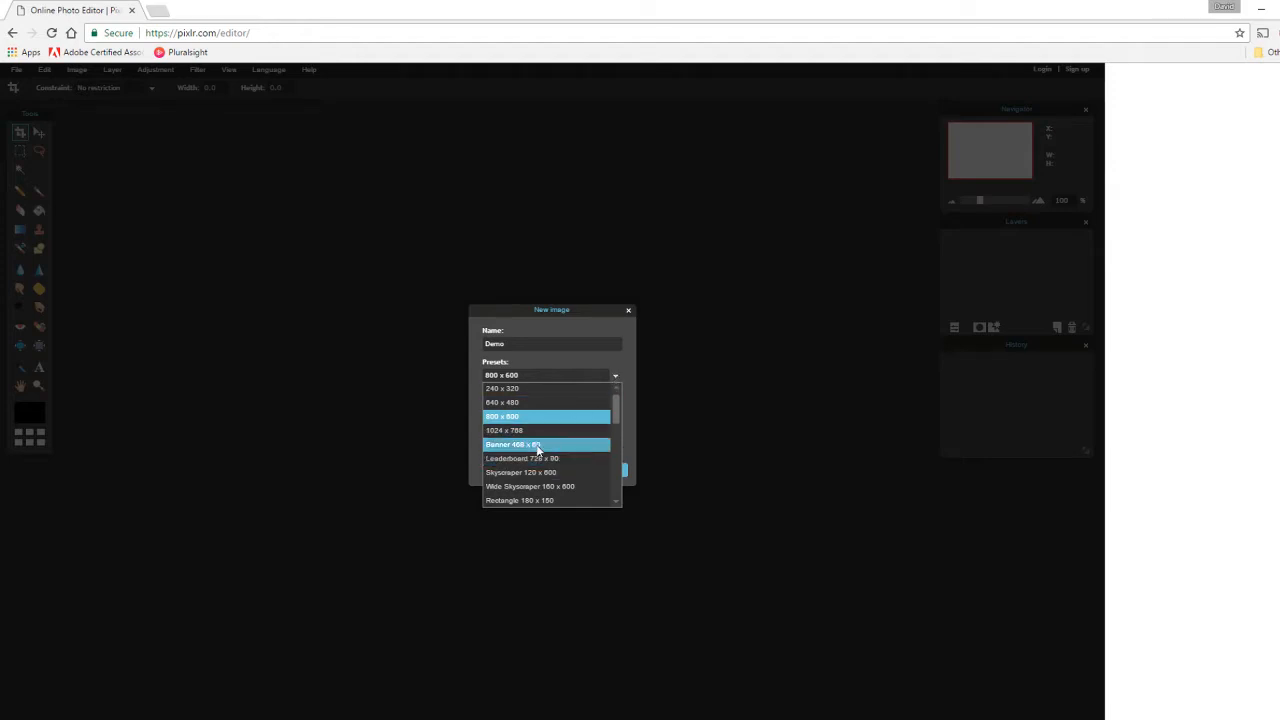
{"action": "scroll", "coordinate": [568, 460], "scroll_direction": "down", "scroll_amount": 1}
{"action": "scroll", "coordinate": [568, 460], "scroll_direction": "down", "scroll_amount": 3}
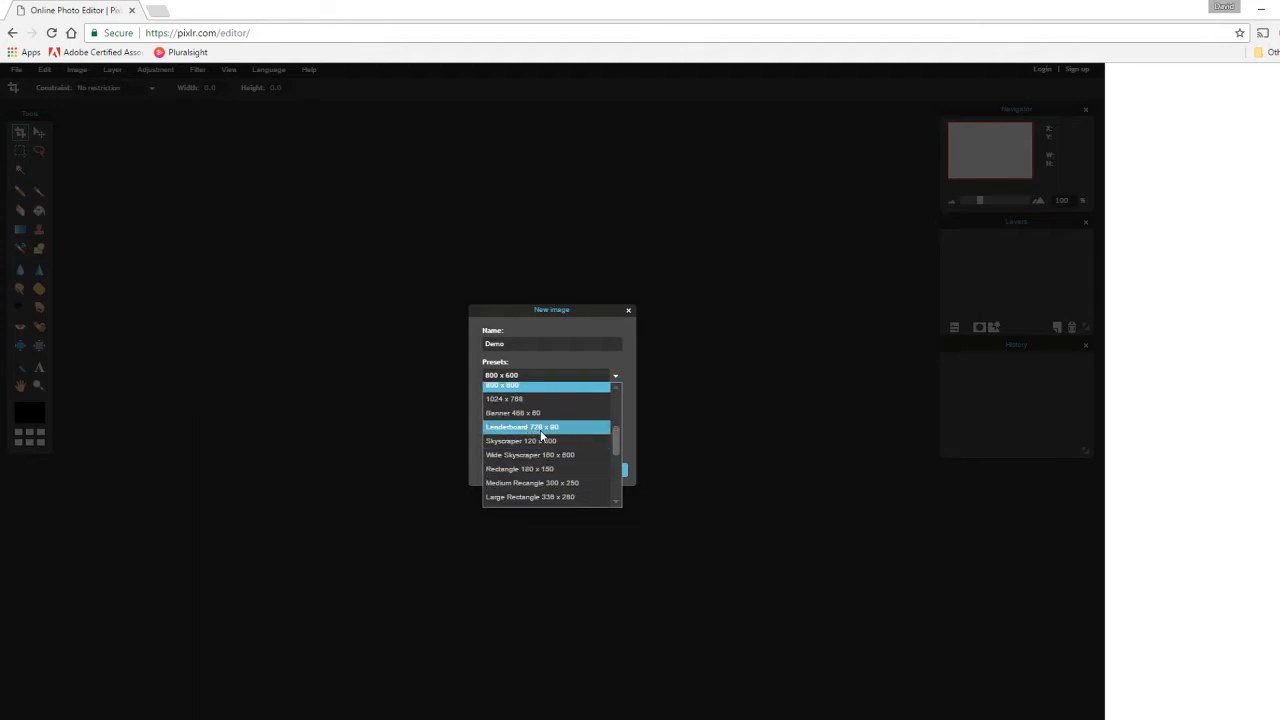
{"action": "scroll", "coordinate": [562, 484], "scroll_direction": "down", "scroll_amount": 4}
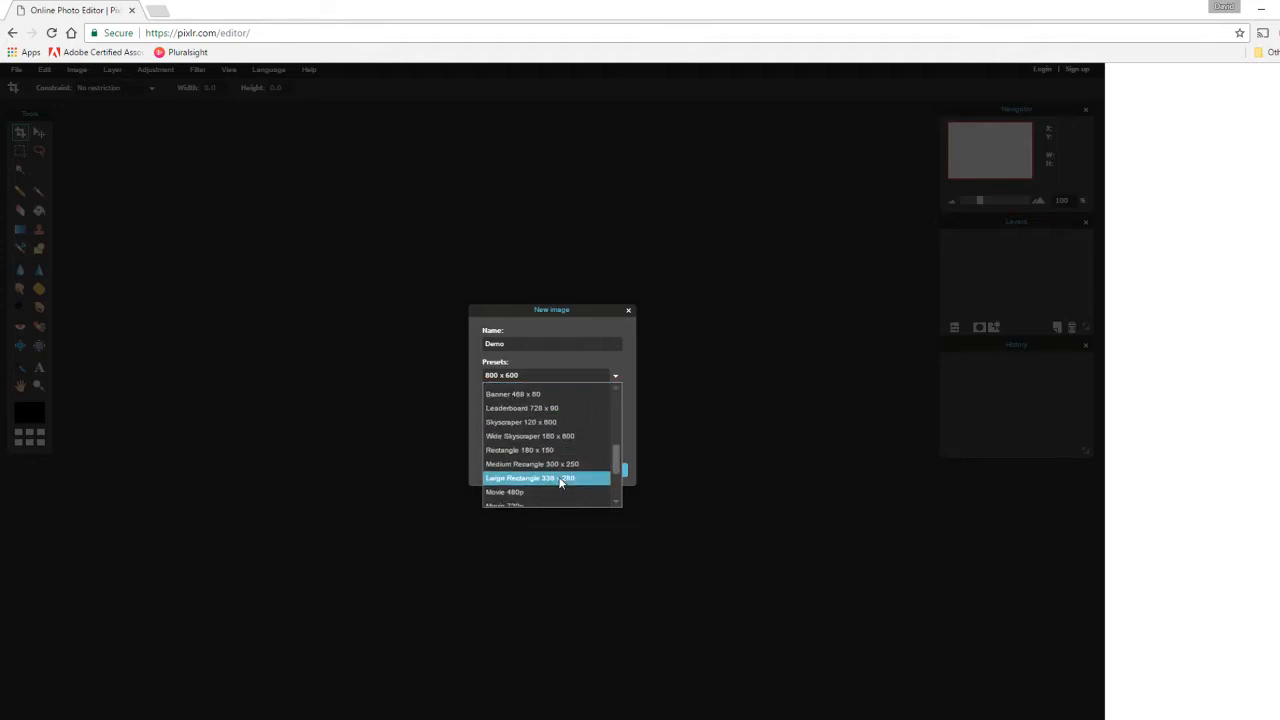
{"action": "scroll", "coordinate": [525, 480], "scroll_direction": "up", "scroll_amount": 5}
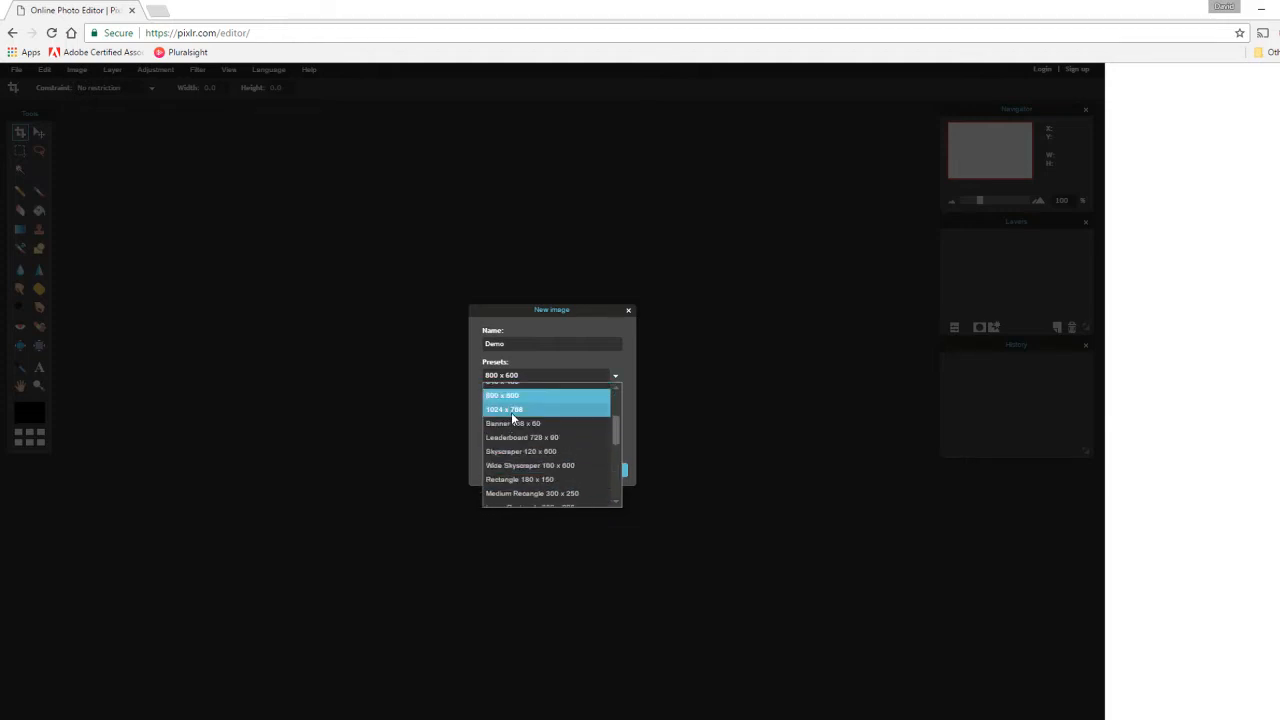
{"action": "left_click", "coordinate": [511, 412]}
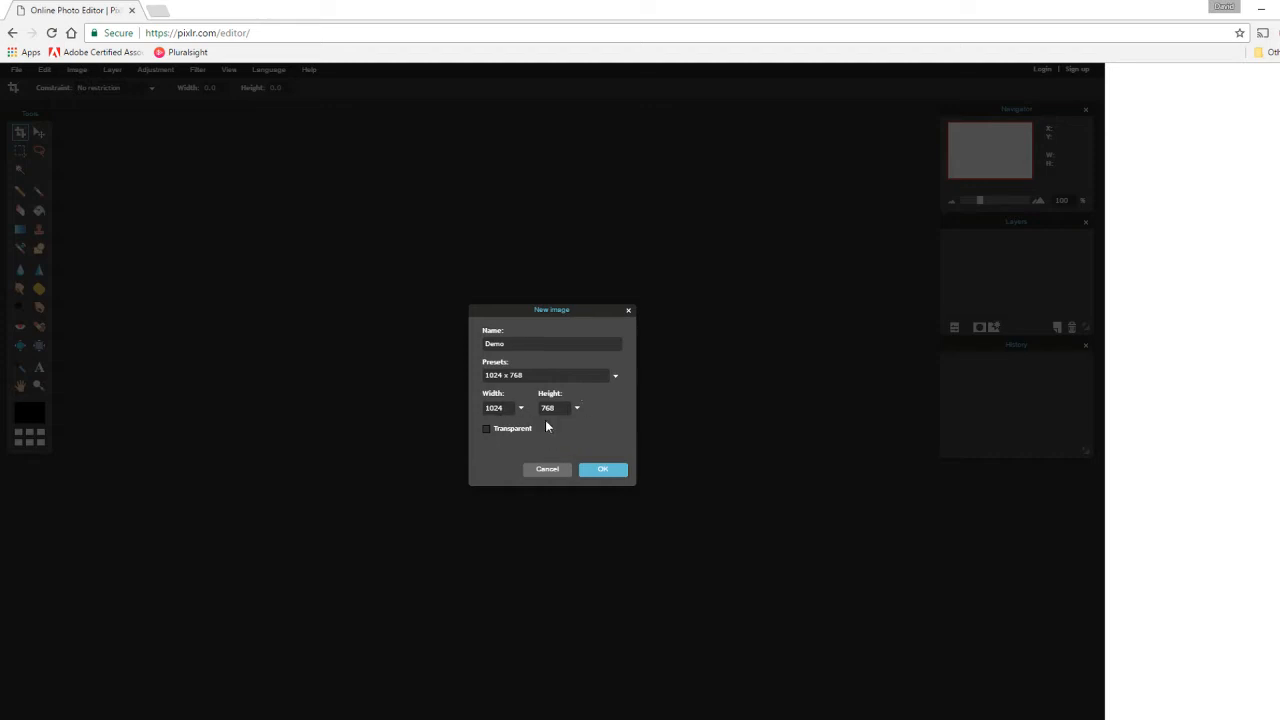
{"action": "left_click", "coordinate": [486, 429]}
{"action": "left_click", "coordinate": [600, 469]}
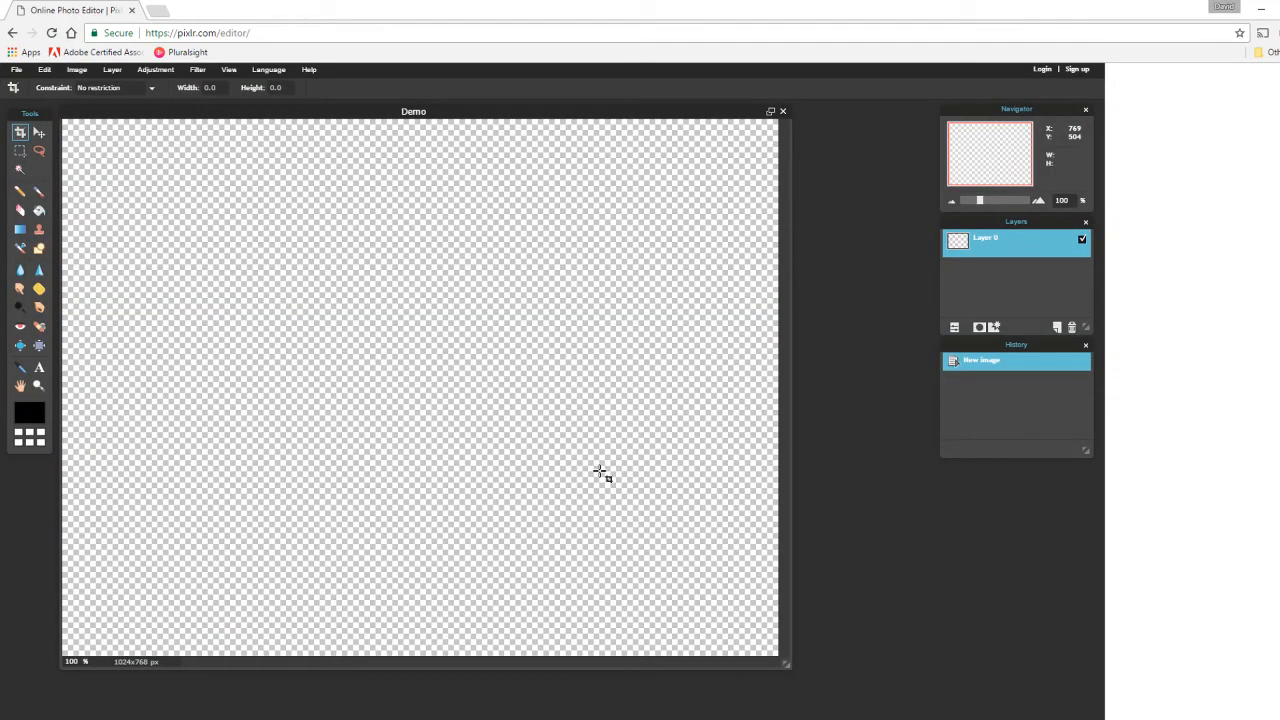
{"action": "left_click_drag", "start_coordinate": [787, 664], "coordinate": [926, 714]}
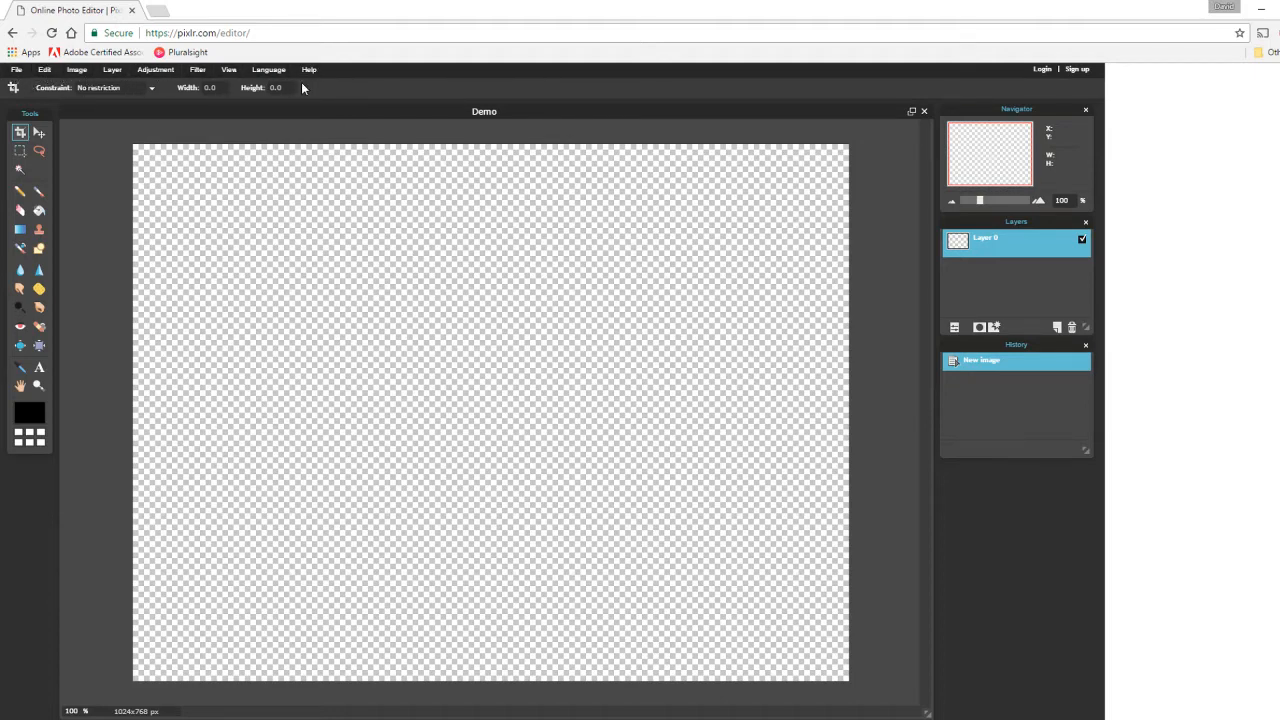
Examine the available file, edit, image, layer, adjustment, filter, view, language and help commands
{"action": "left_click", "coordinate": [20, 72]}
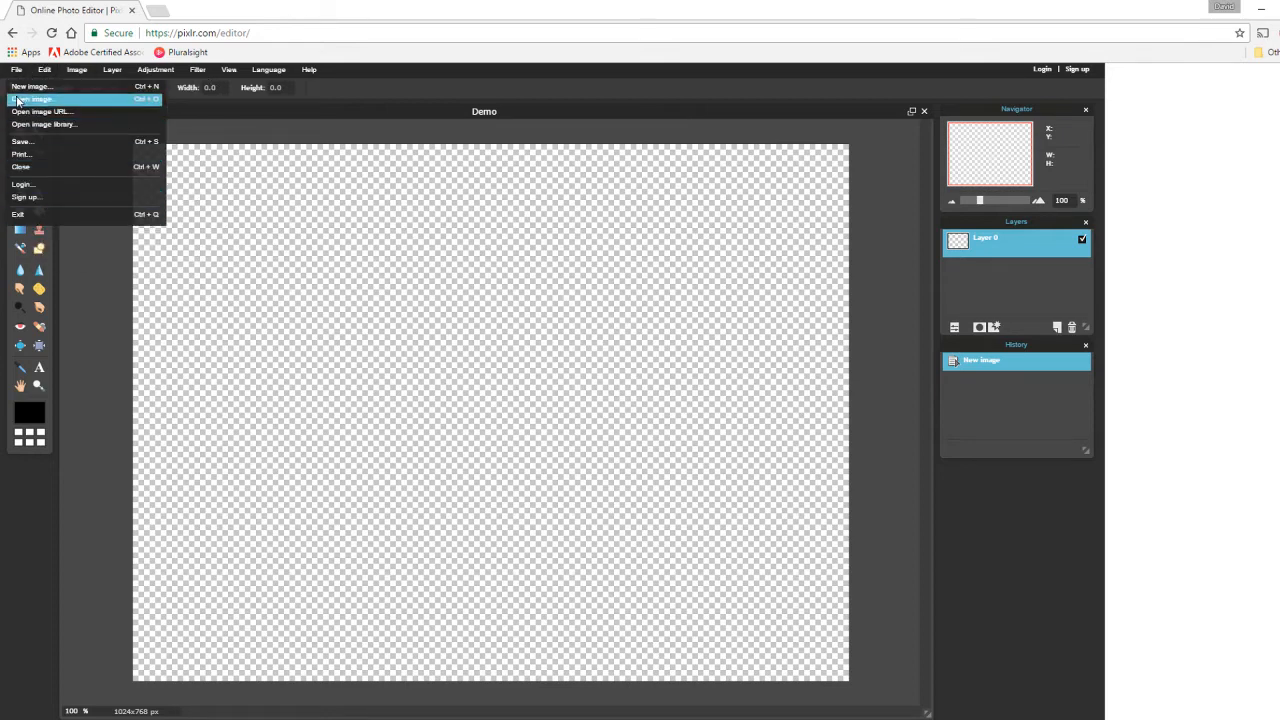
{"action": "mouse_move", "coordinate": [44, 70]}
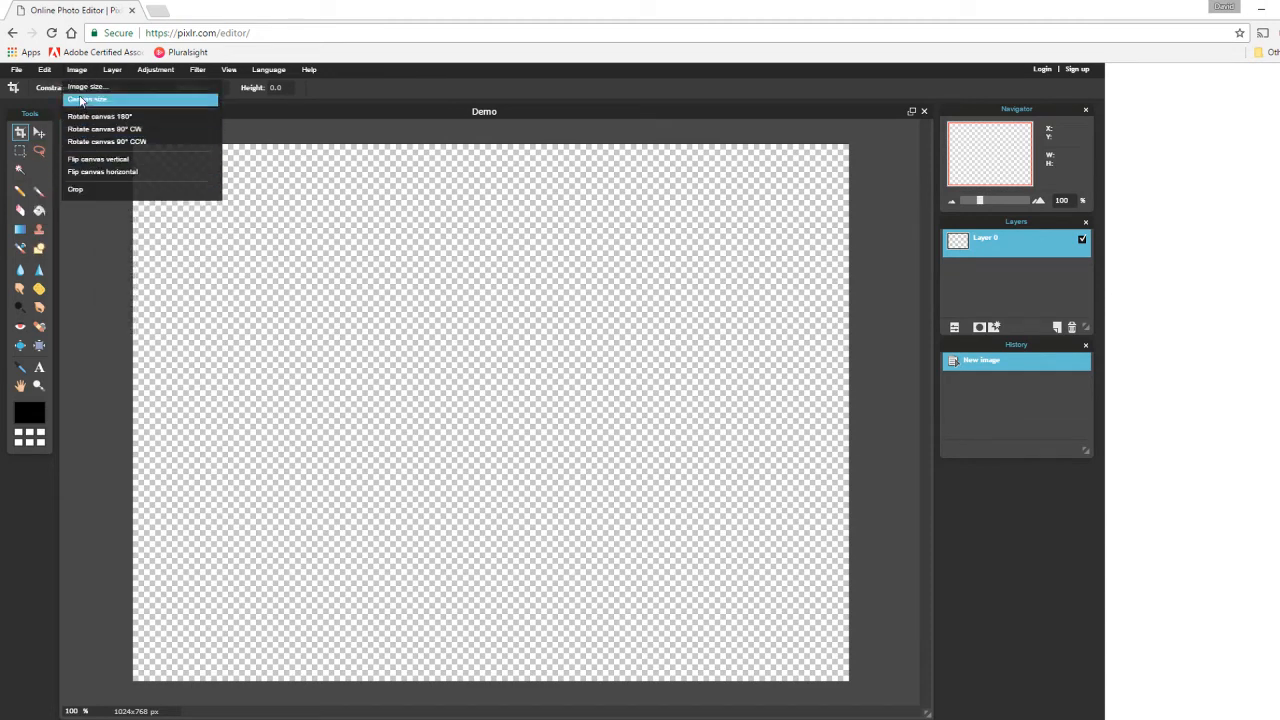
{"action": "mouse_move", "coordinate": [118, 70]}
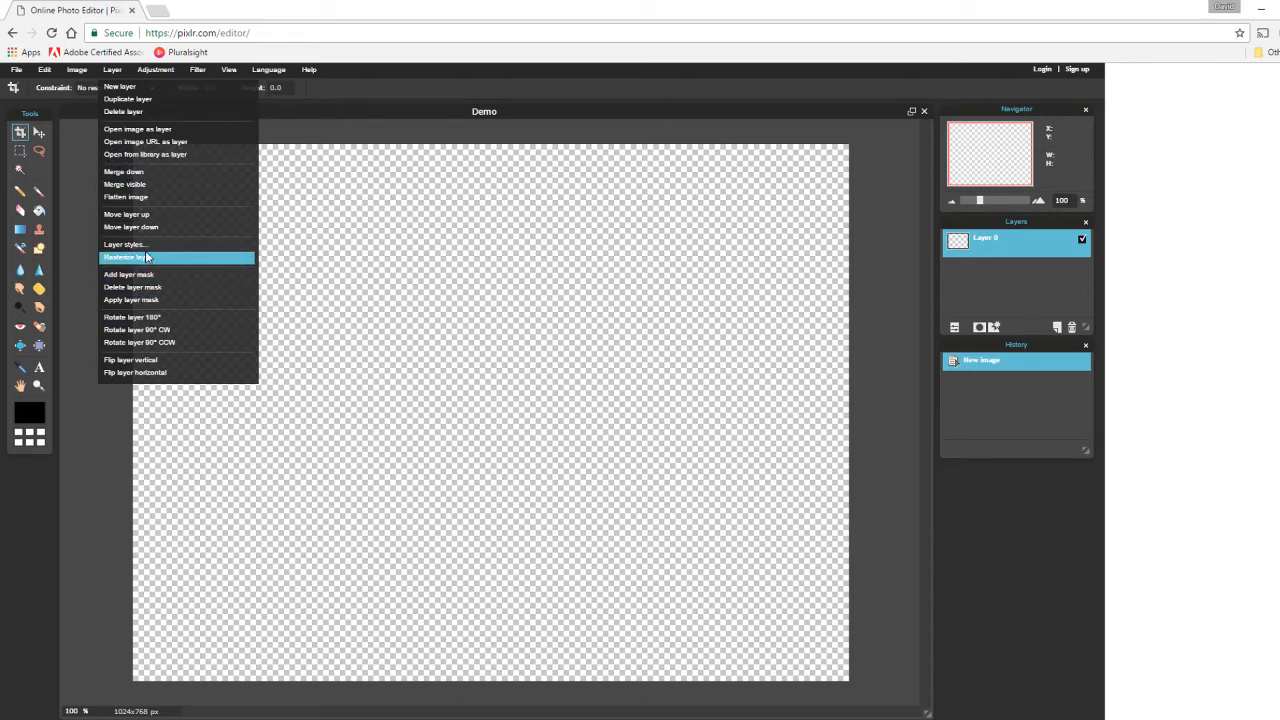
{"action": "mouse_move", "coordinate": [157, 74]}
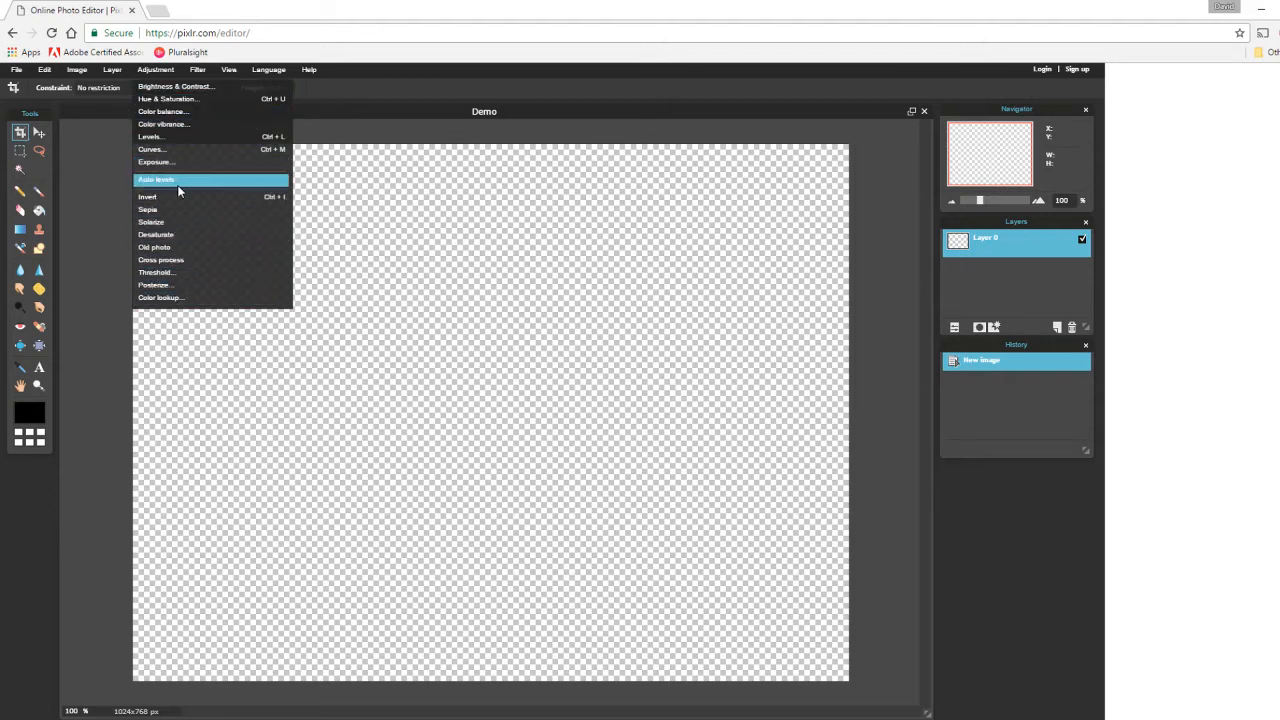
{"action": "mouse_move", "coordinate": [203, 70]}
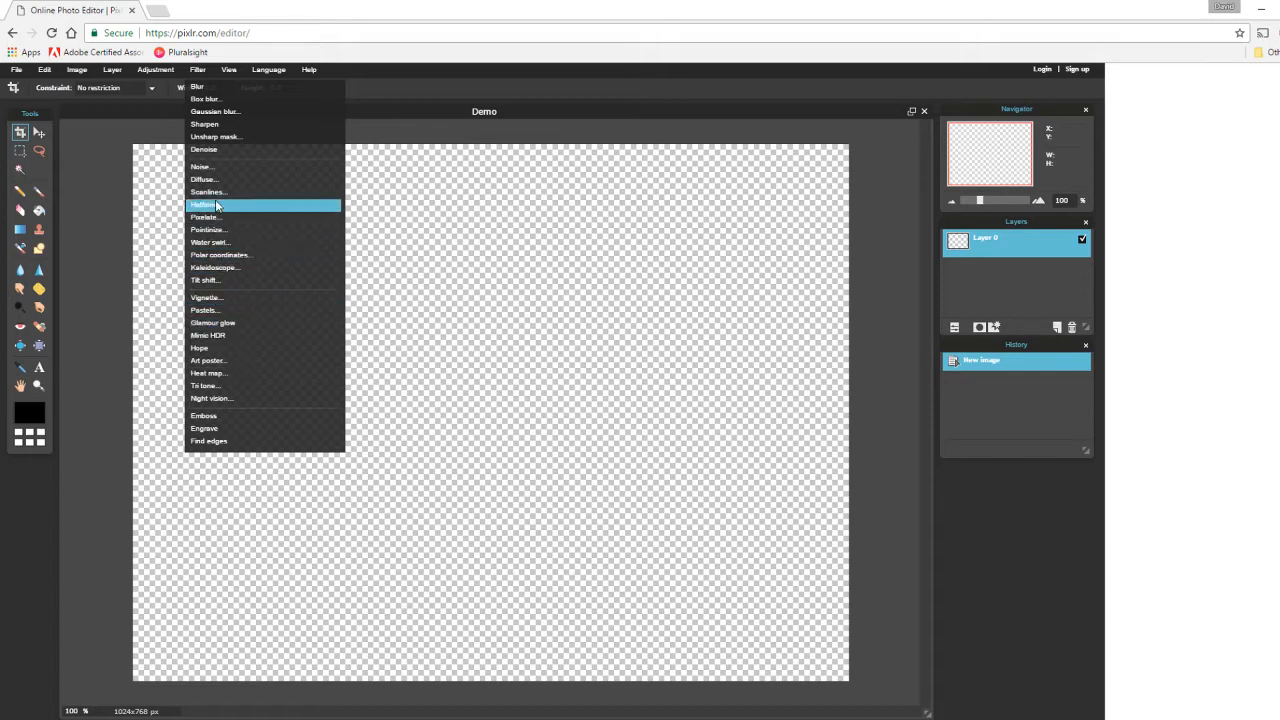
{"action": "left_click", "coordinate": [229, 72]}
{"action": "left_click", "coordinate": [260, 68]}
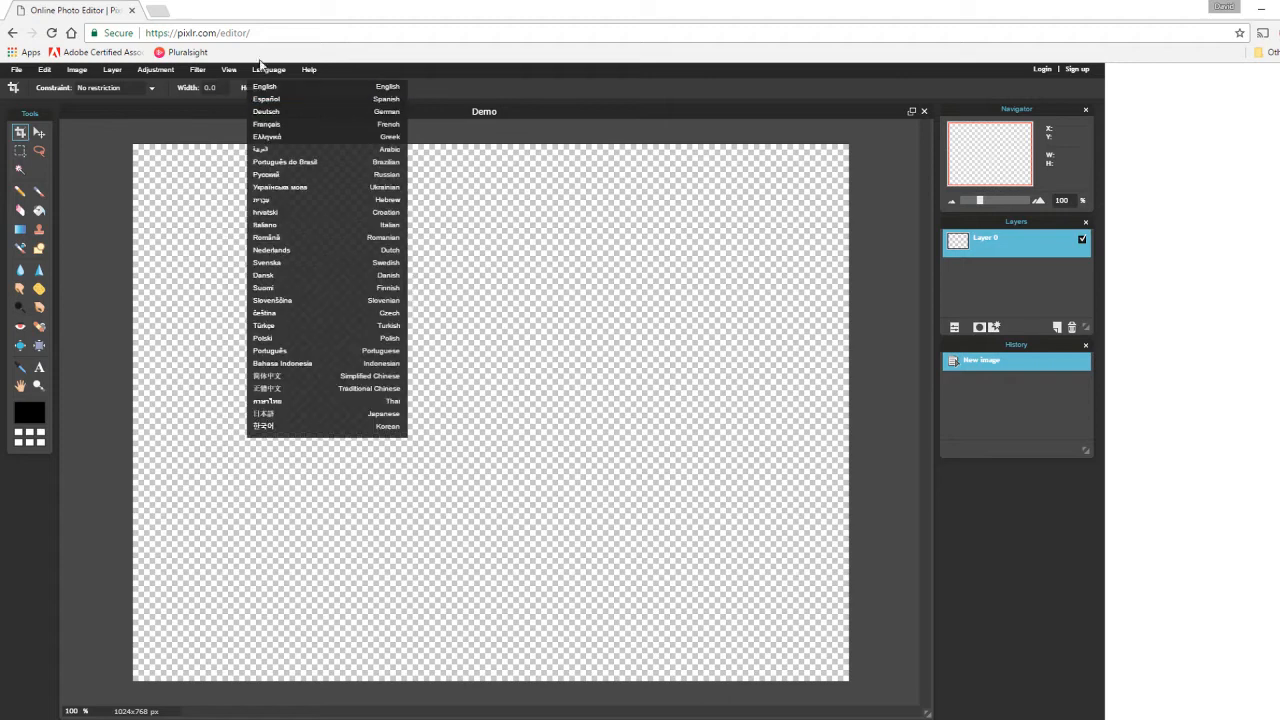
{"action": "left_click", "coordinate": [308, 70]}
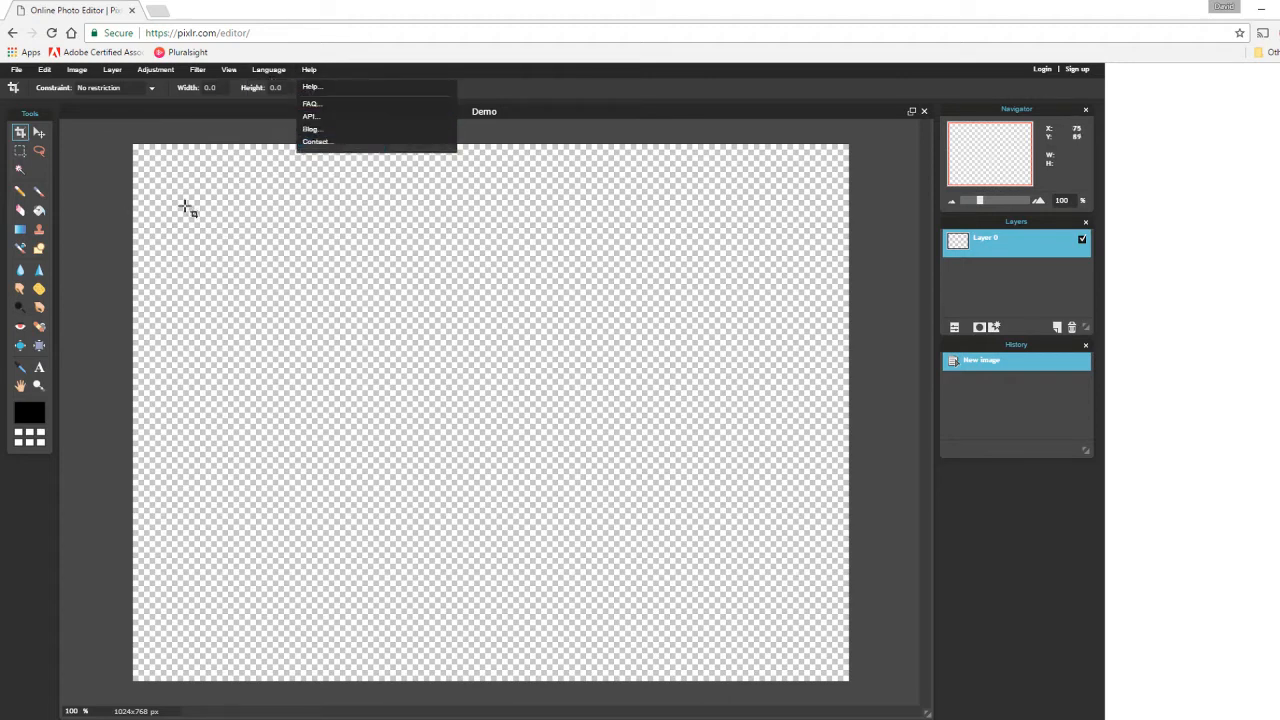
{"action": "left_click", "coordinate": [573, 73]}
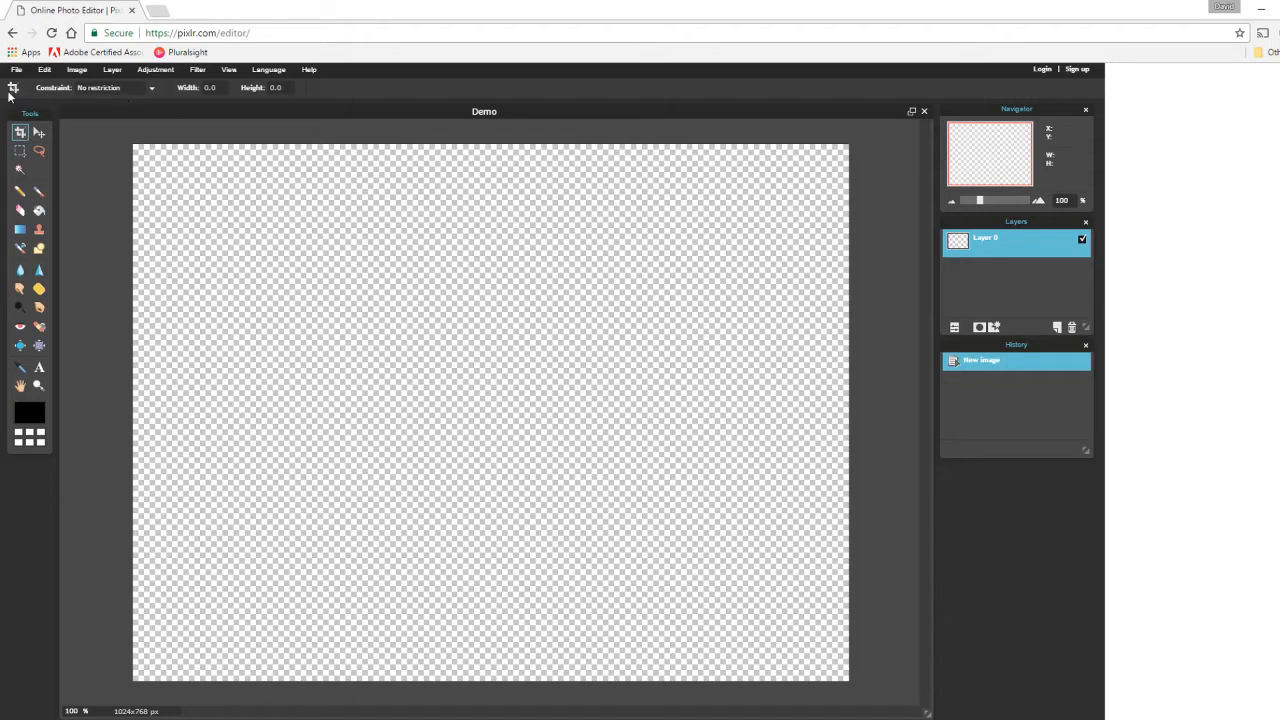
Draw an elliptical marquee selection of about 270 x 215 px and replace it with a rectangular one of about 229 x 257 px
{"action": "left_click", "coordinate": [40, 134]}
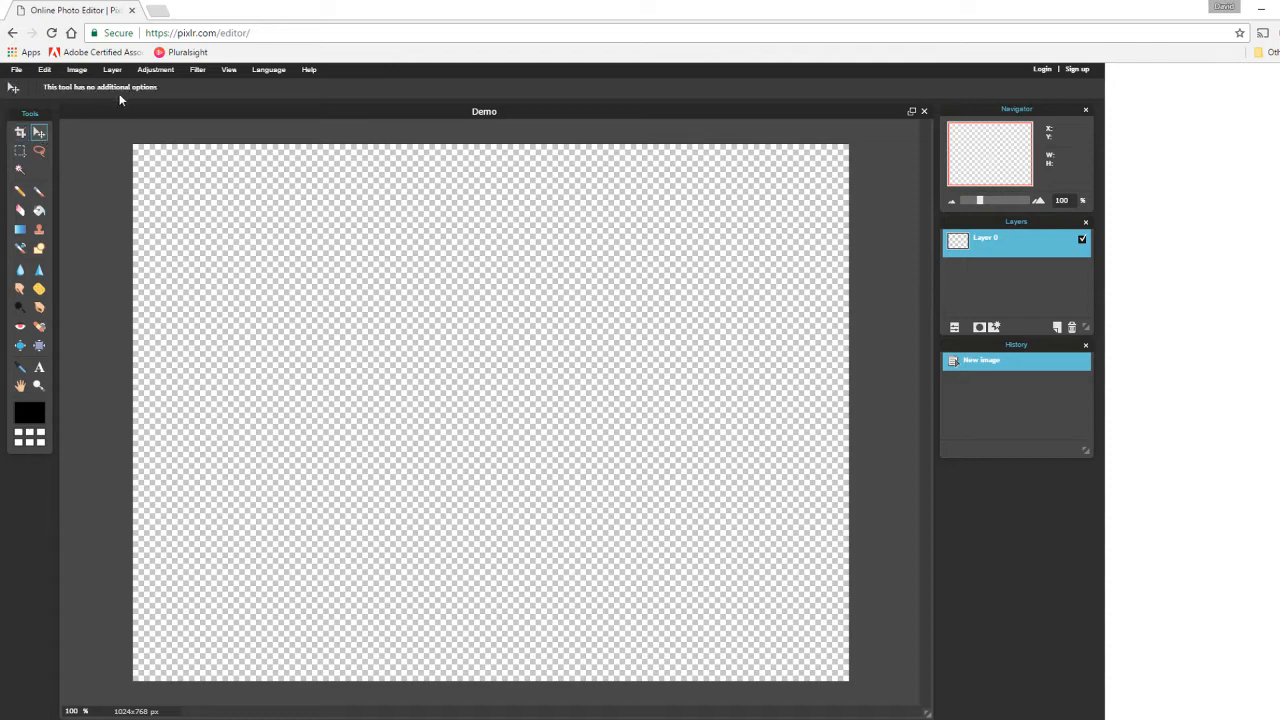
{"action": "left_click", "coordinate": [20, 151]}
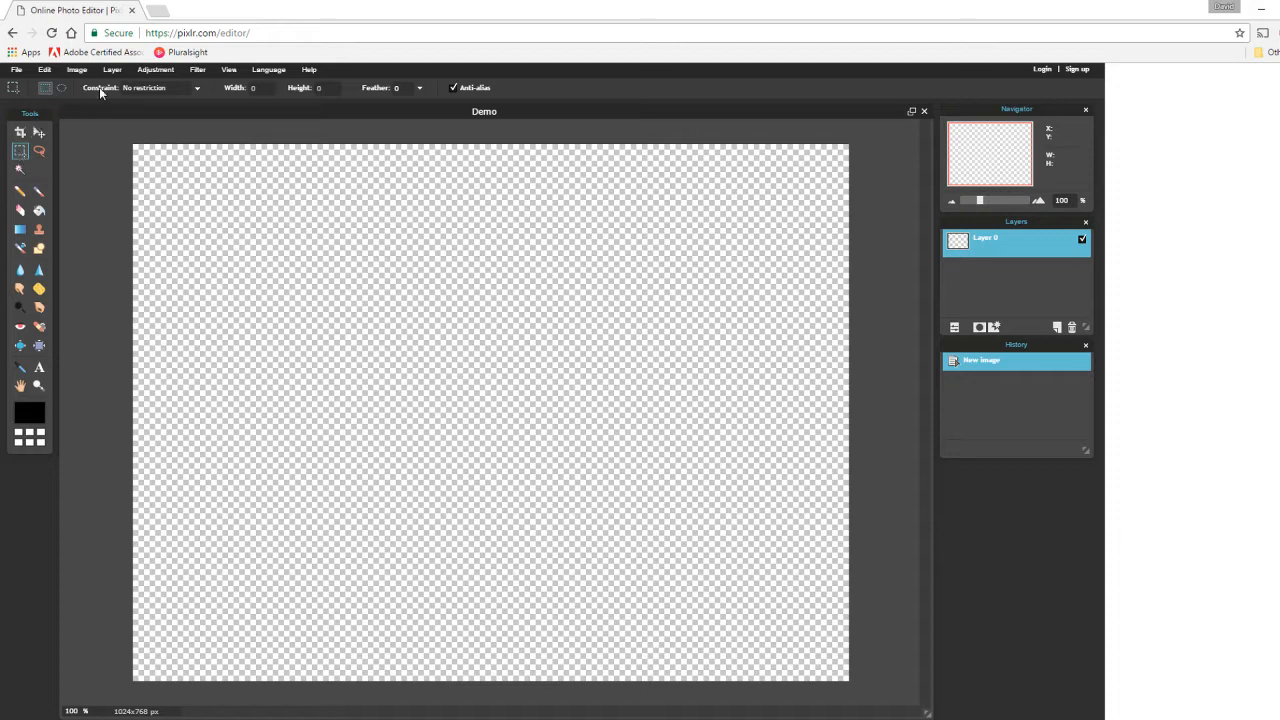
{"action": "left_click", "coordinate": [61, 88]}
{"action": "left_click_drag", "start_coordinate": [280, 219], "coordinate": [468, 371]}
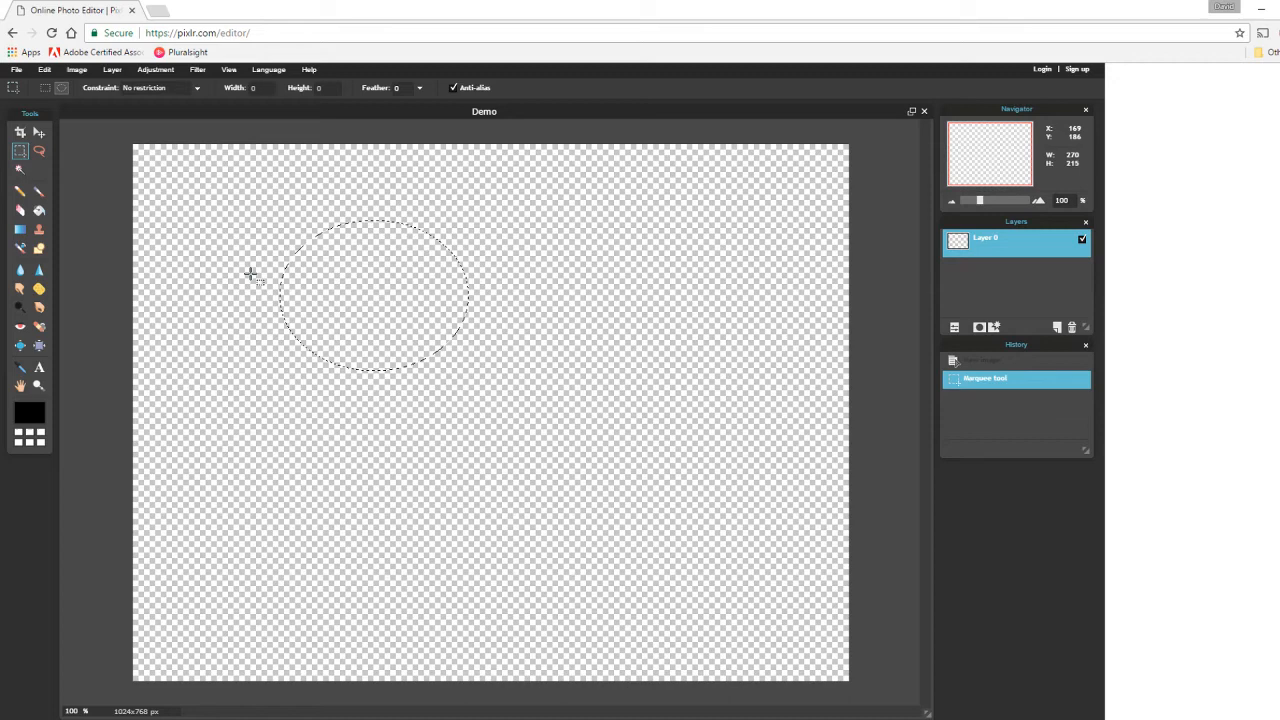
{"action": "left_click", "coordinate": [44, 88]}
{"action": "left_click_drag", "start_coordinate": [500, 221], "coordinate": [657, 400]}
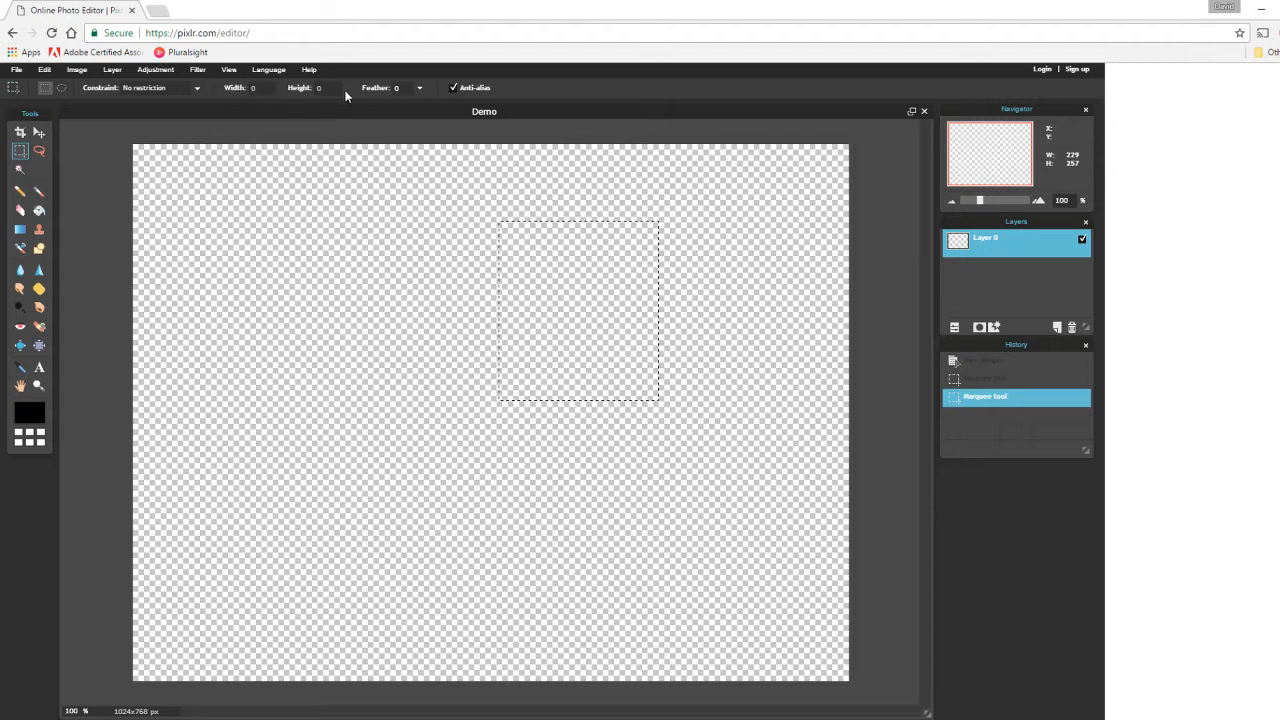
Review the options of the Wand, Pencil, Brush and Paint Bucket tools, and deselect the rectangular selection
{"action": "left_click", "coordinate": [20, 171]}
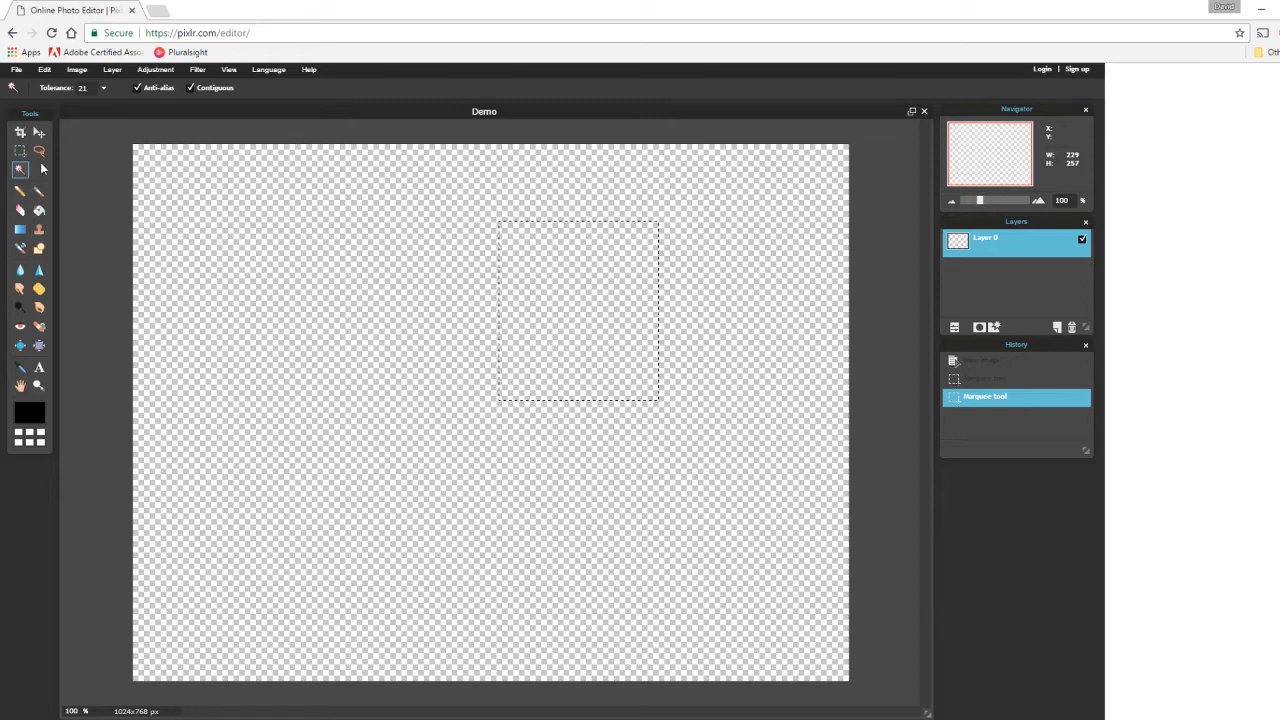
{"action": "left_click", "coordinate": [20, 190]}
{"action": "left_click", "coordinate": [39, 191]}
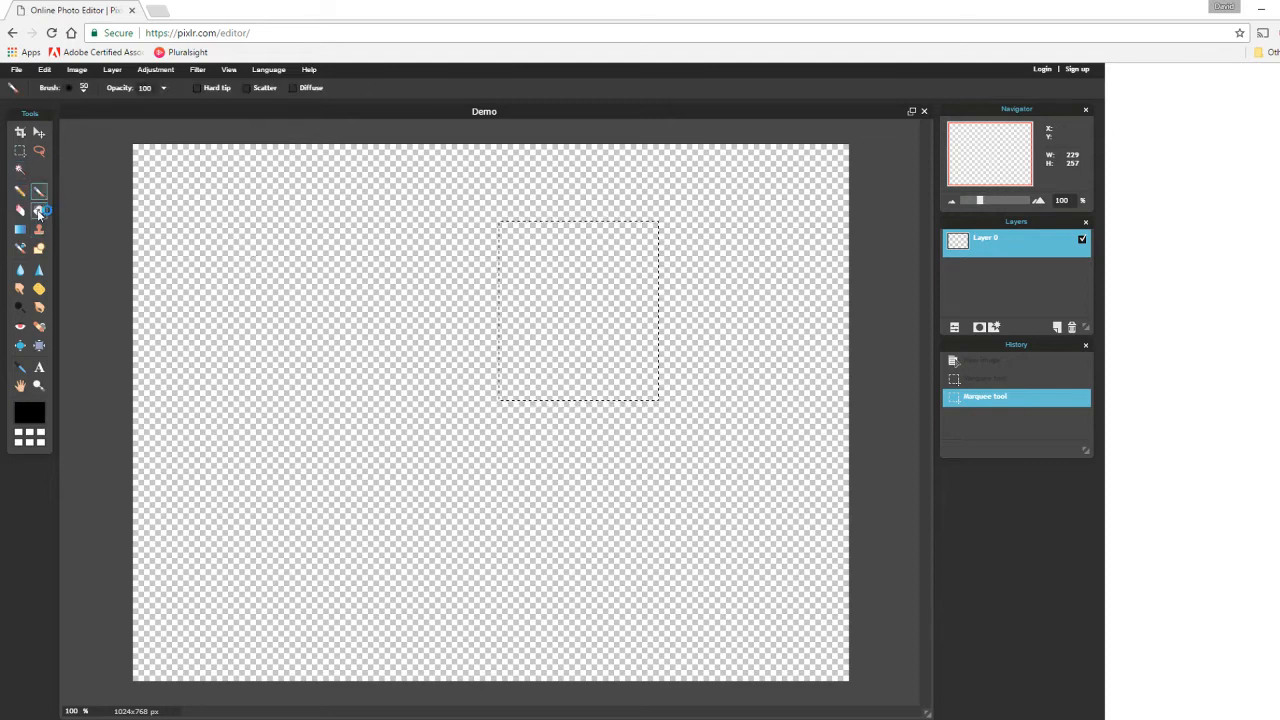
{"action": "left_click", "coordinate": [39, 211]}
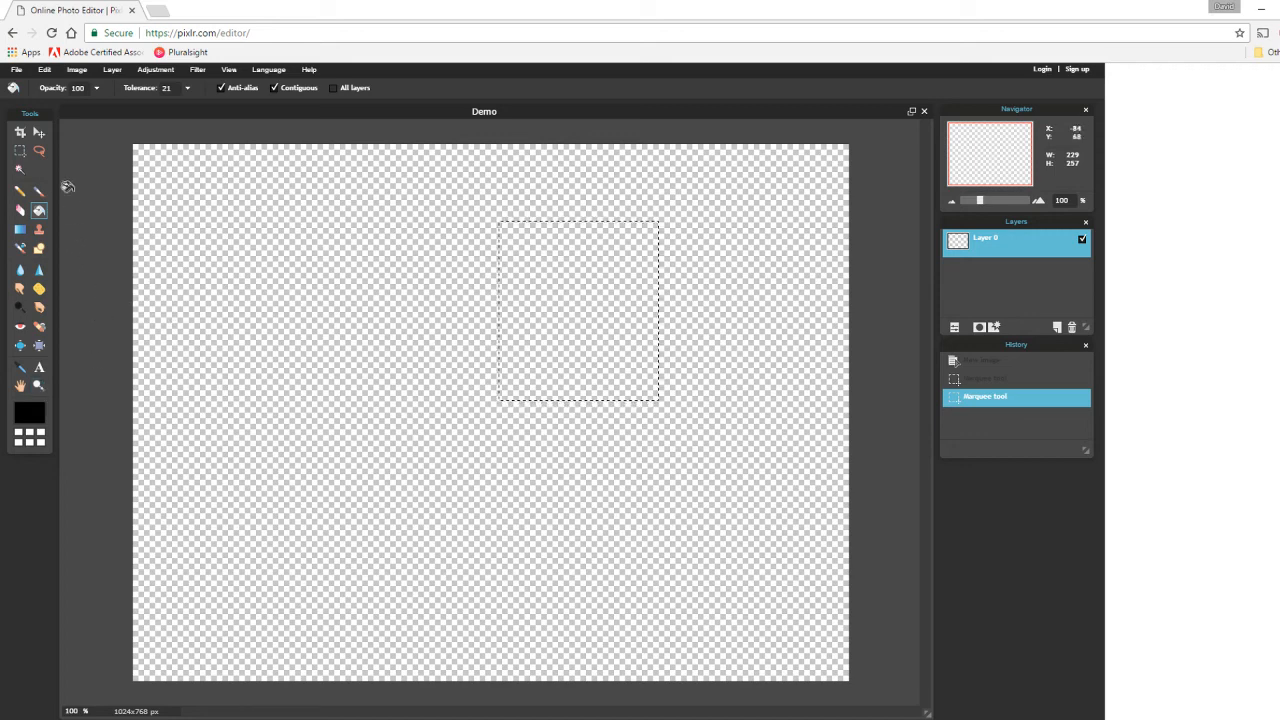
{"action": "left_click", "coordinate": [44, 70]}
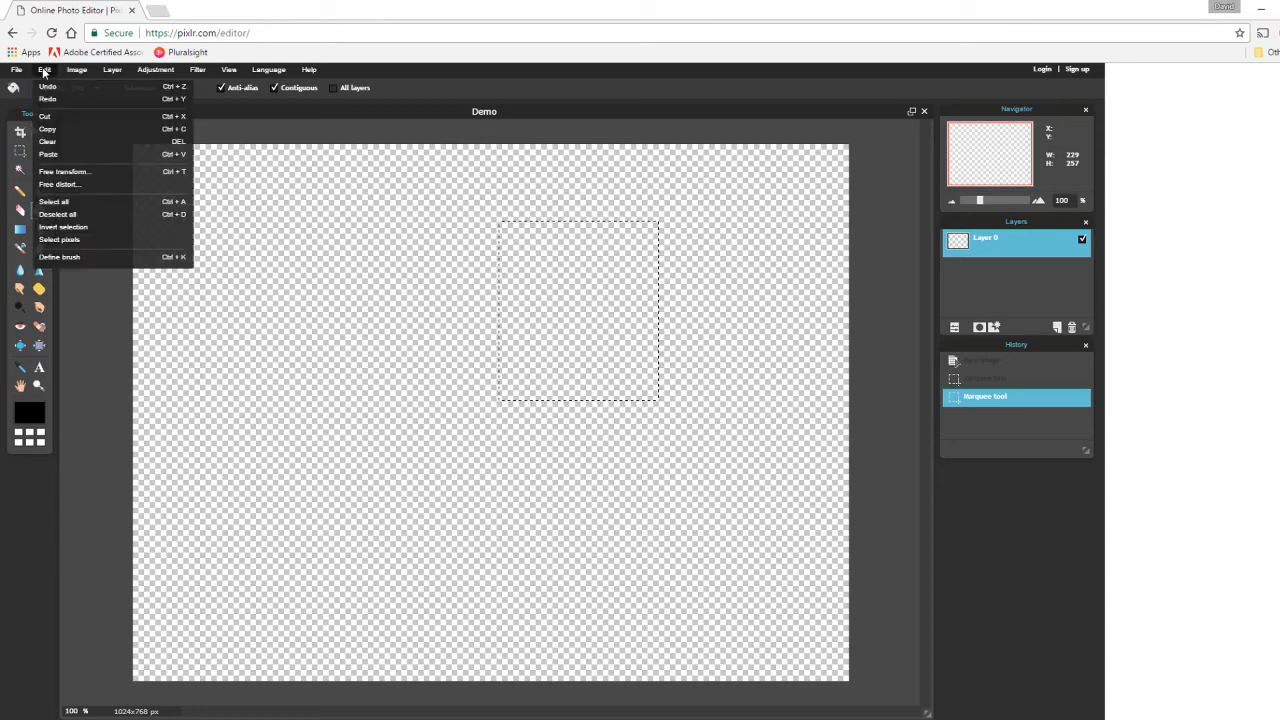
{"action": "left_click", "coordinate": [66, 215]}
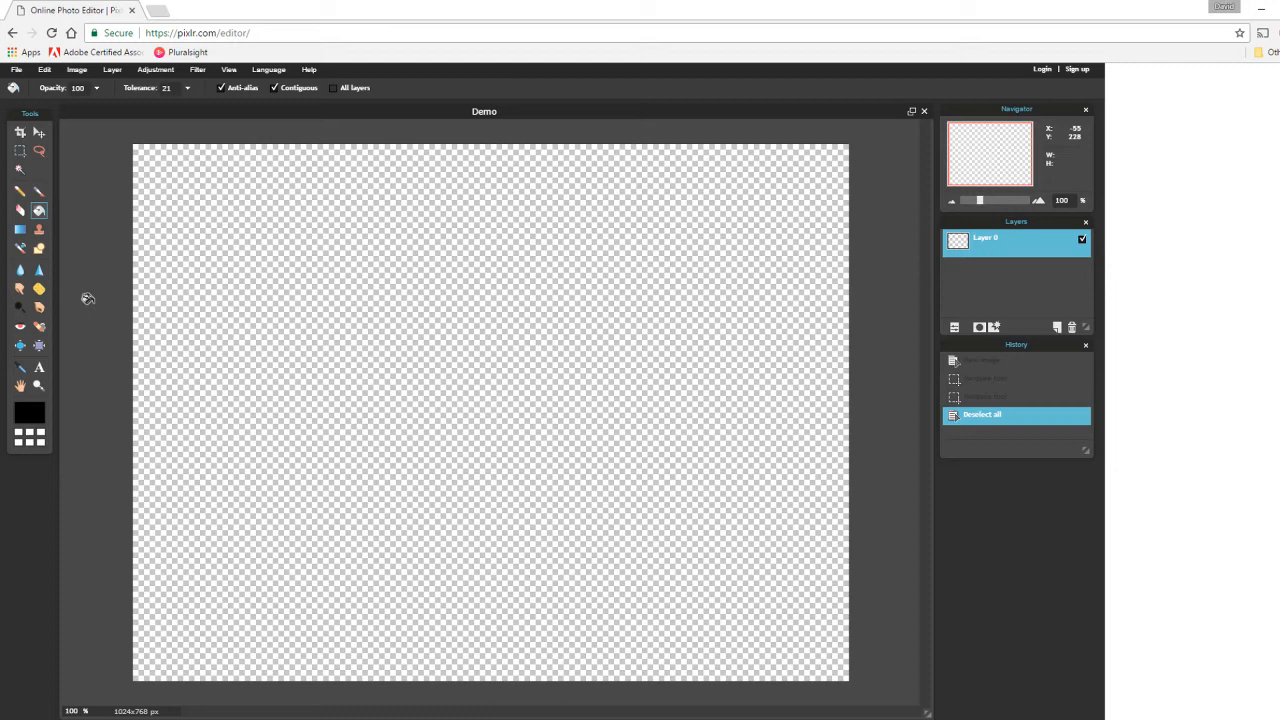
Set up the Gradient tool with the dark-to-light pink preset, keeping the Pad spread method and Normal mode
{"action": "left_click", "coordinate": [20, 232]}
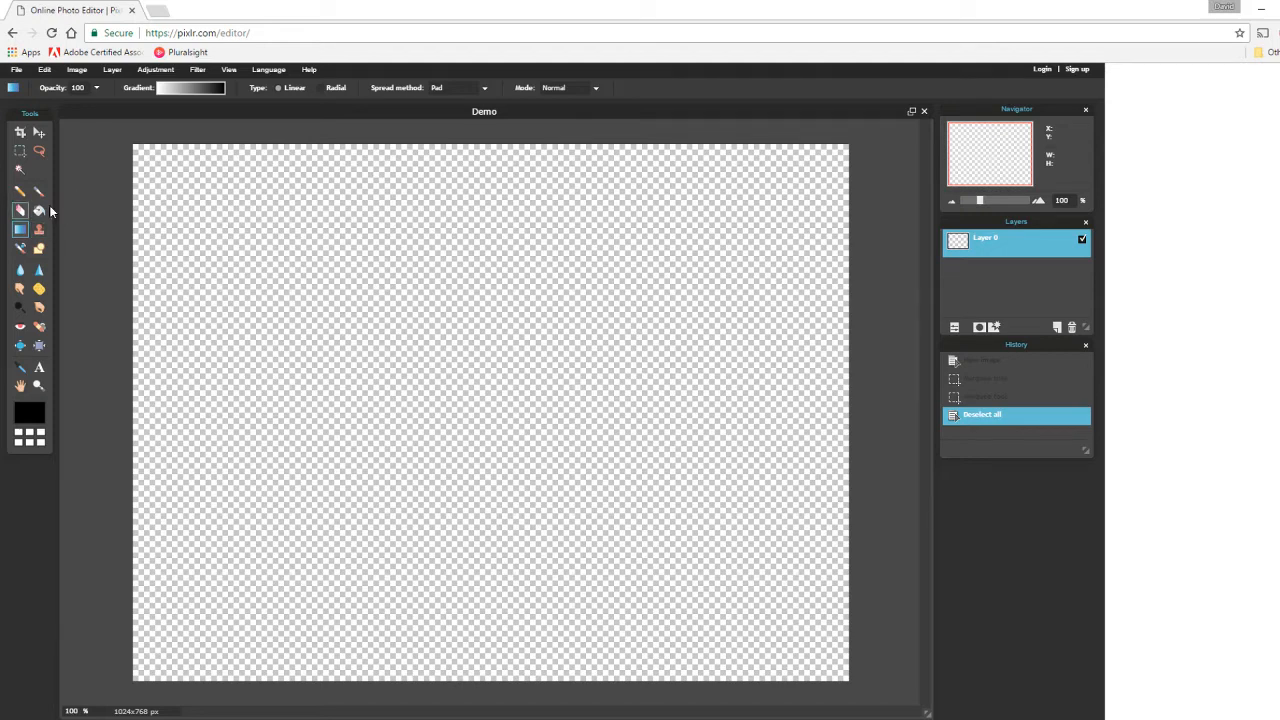
{"action": "left_click", "coordinate": [209, 92]}
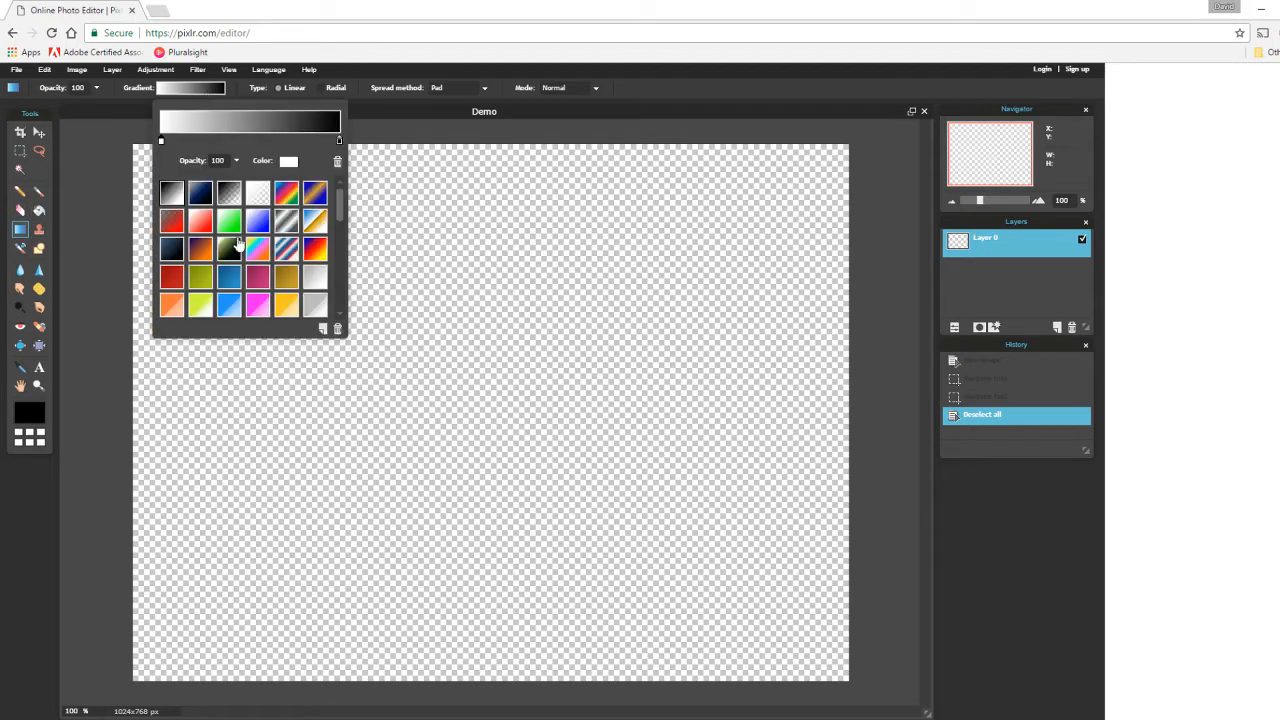
{"action": "scroll", "coordinate": [225, 262], "scroll_direction": "down", "scroll_amount": 3}
{"action": "scroll", "coordinate": [225, 262], "scroll_direction": "down", "scroll_amount": 2}
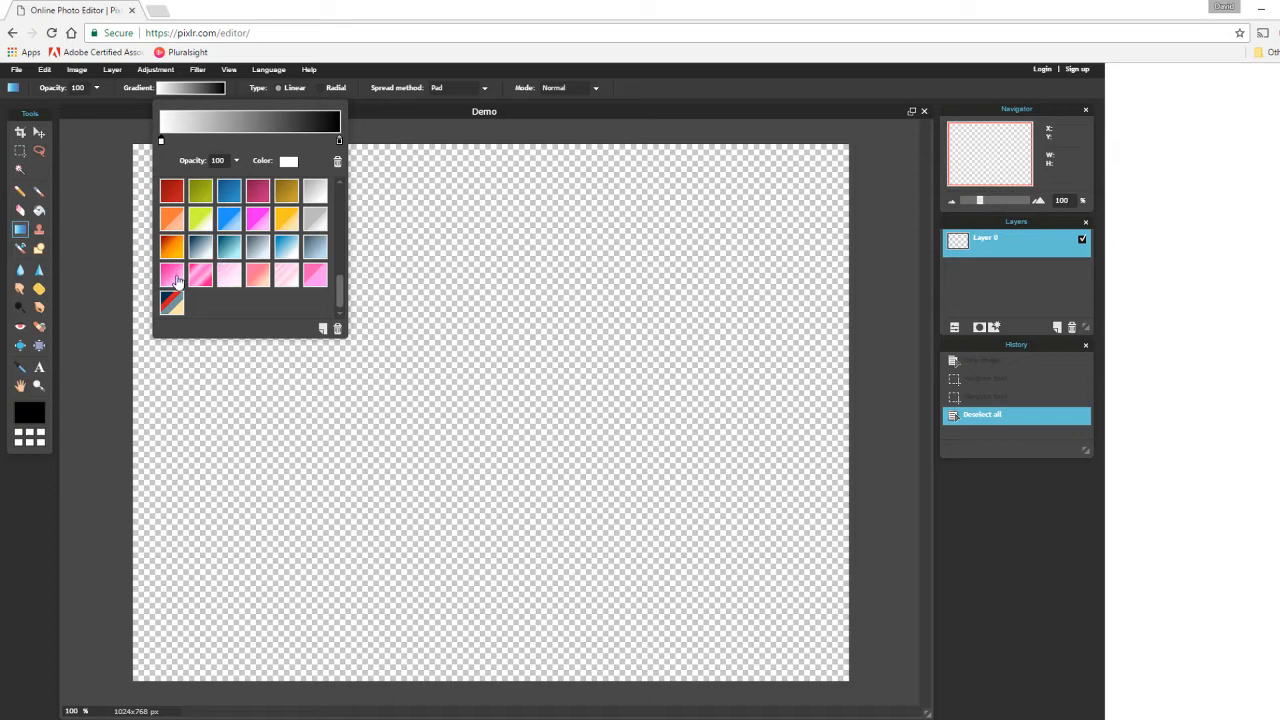
{"action": "left_click", "coordinate": [171, 274]}
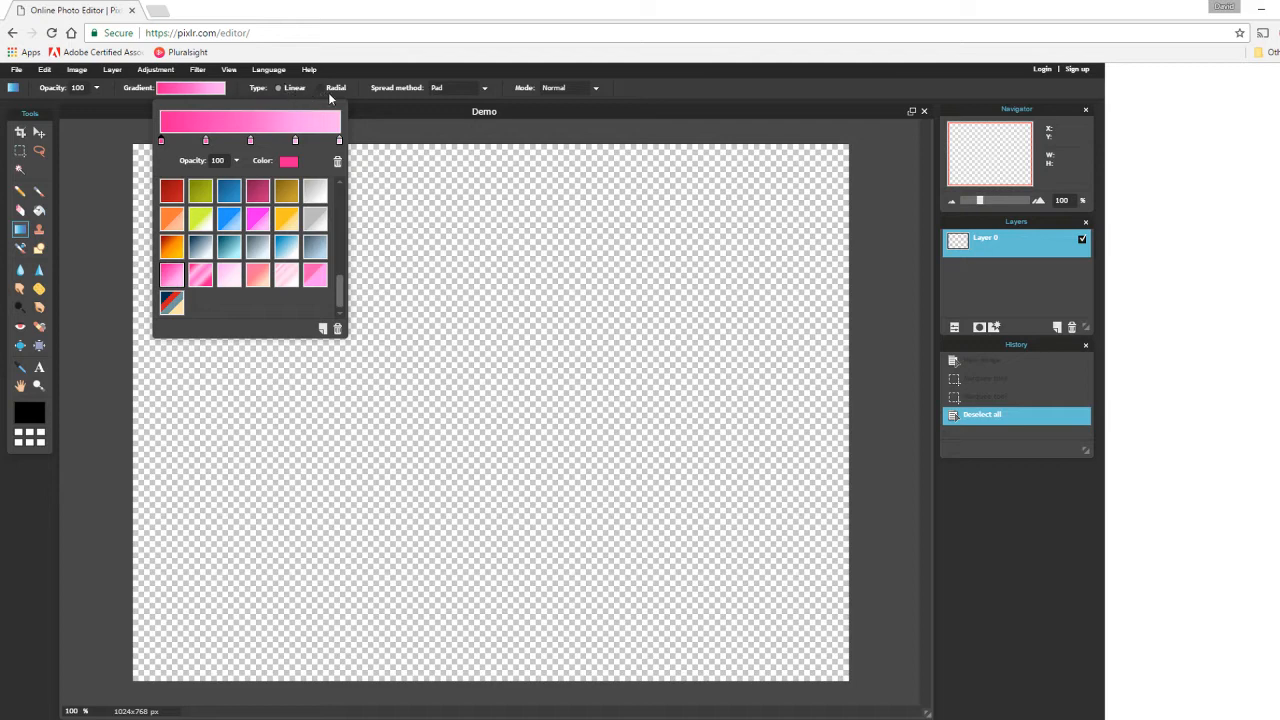
{"action": "left_click", "coordinate": [484, 90]}
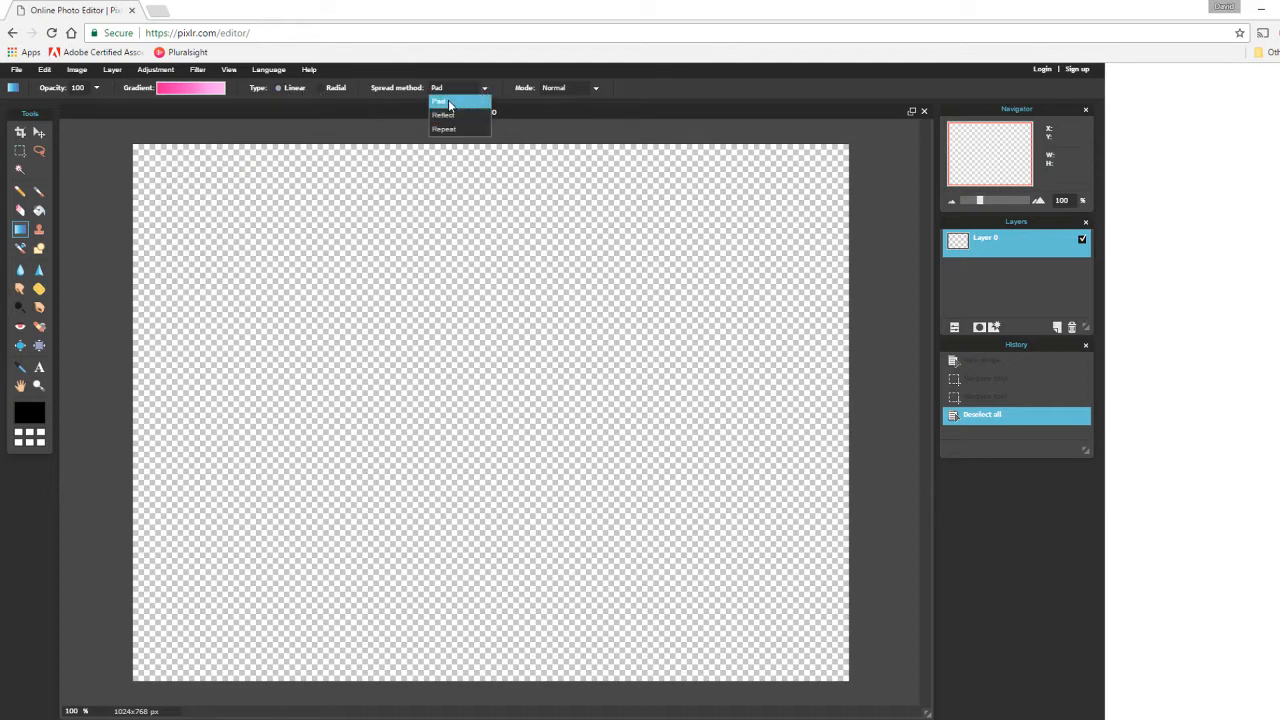
{"action": "left_click", "coordinate": [443, 103]}
{"action": "left_click", "coordinate": [596, 89]}
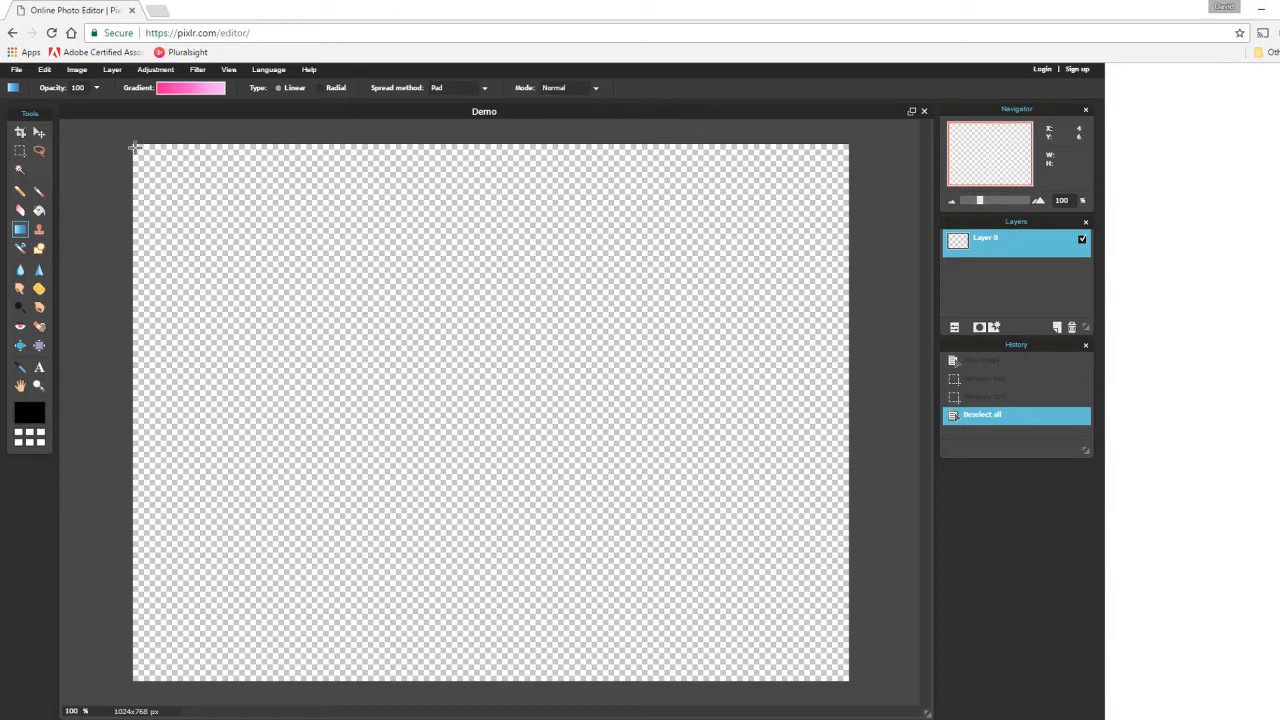
Fill the canvas with the pink linear gradient, running diagonally from the upper-left area to the lower-right corner
{"action": "left_click_drag", "start_coordinate": [168, 190], "coordinate": [847, 677]}
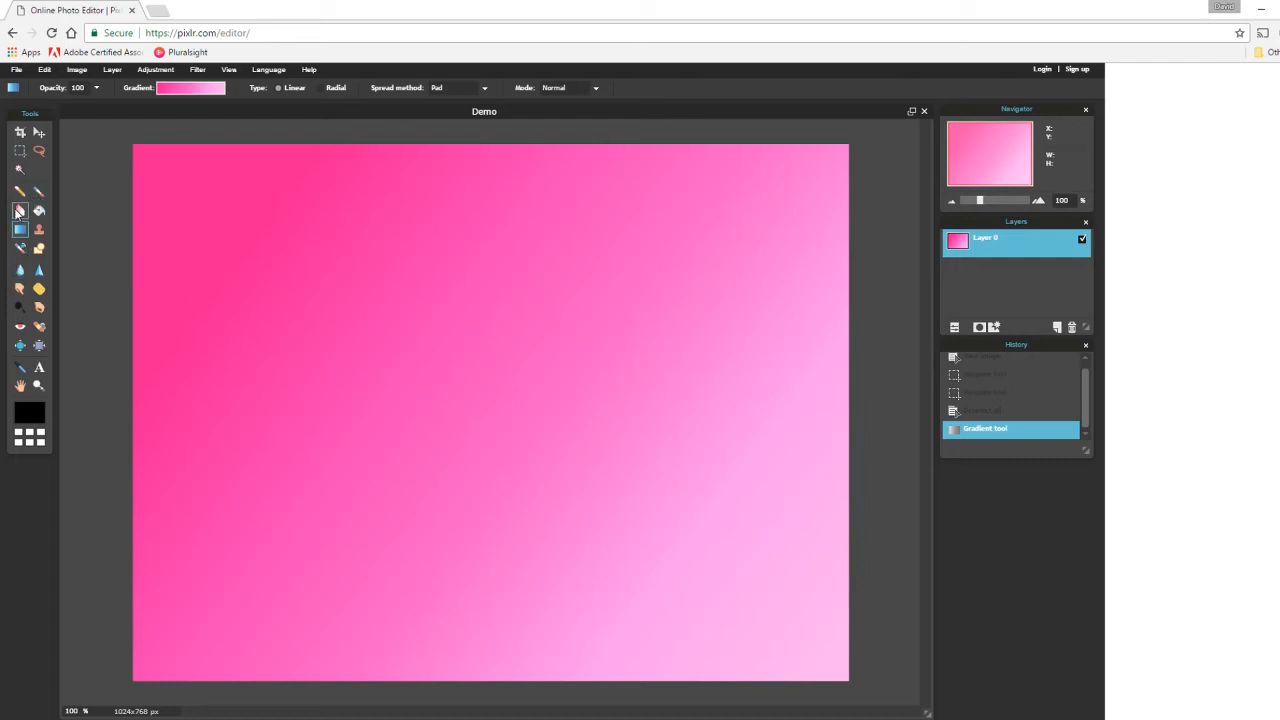
Activate the Brush tool and pick the eight-pointed star brush of size 90
{"action": "left_click", "coordinate": [40, 193]}
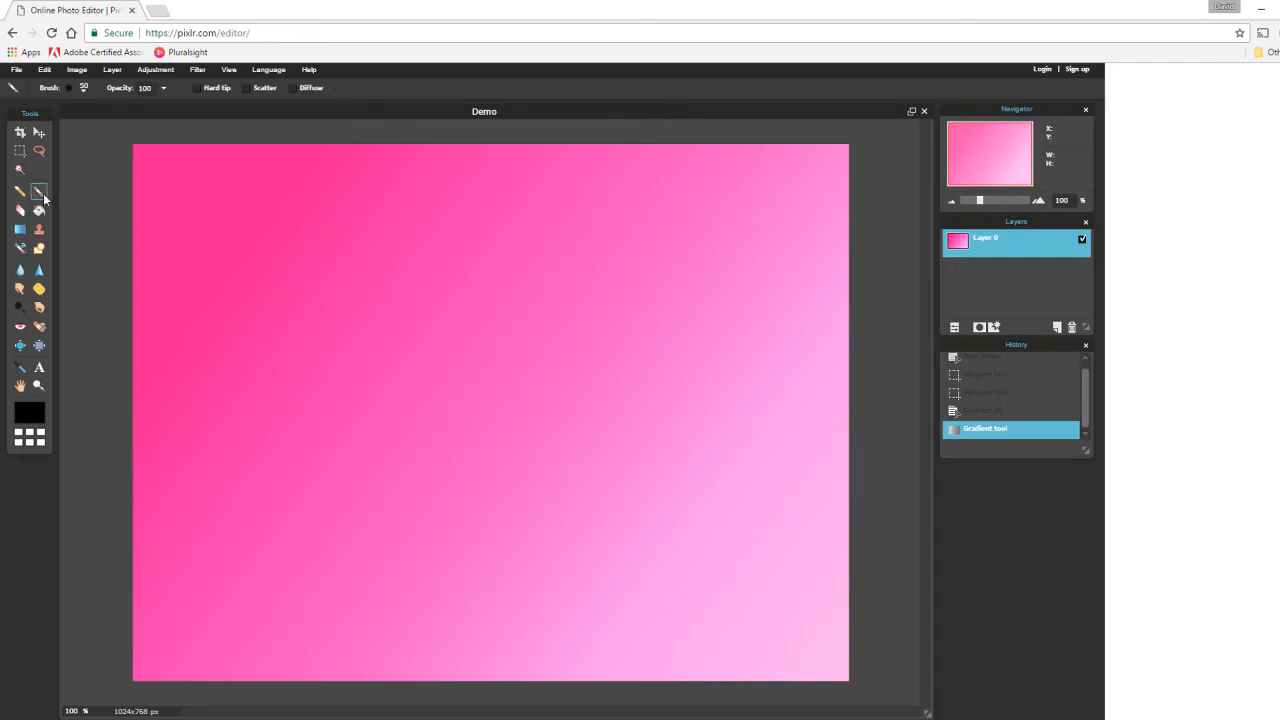
{"action": "left_click", "coordinate": [84, 88]}
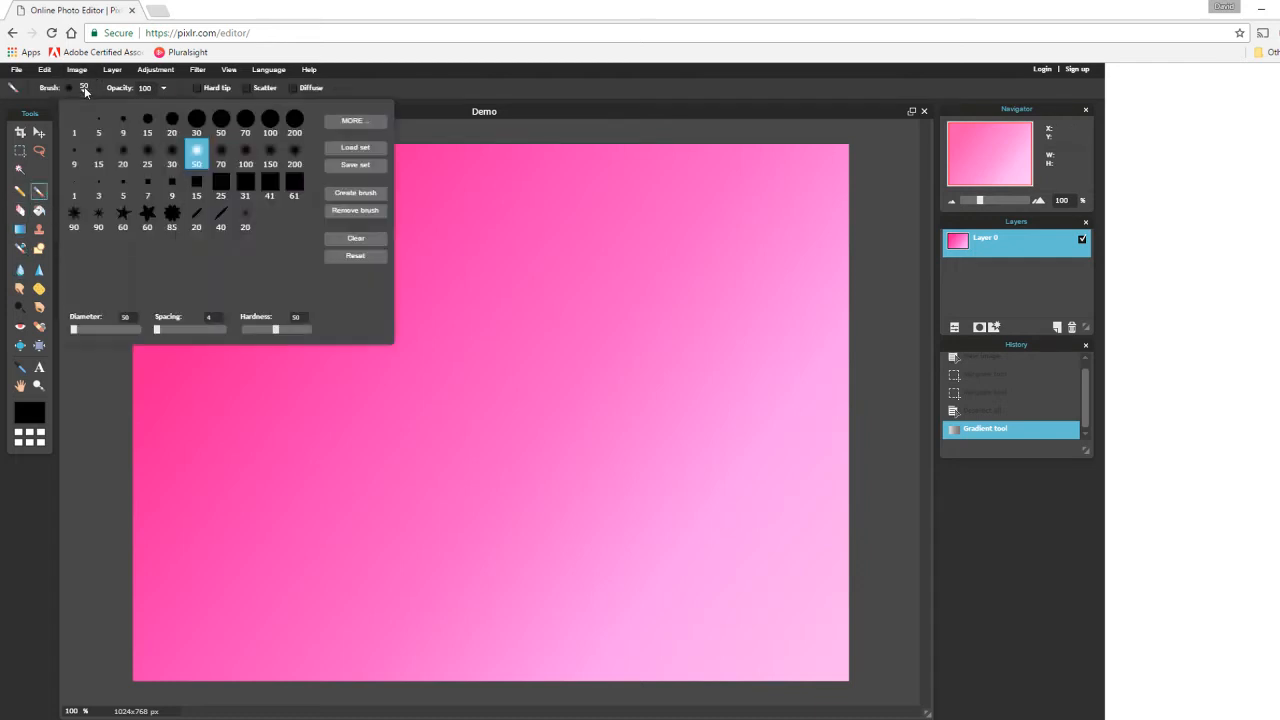
{"action": "left_click", "coordinate": [73, 214]}
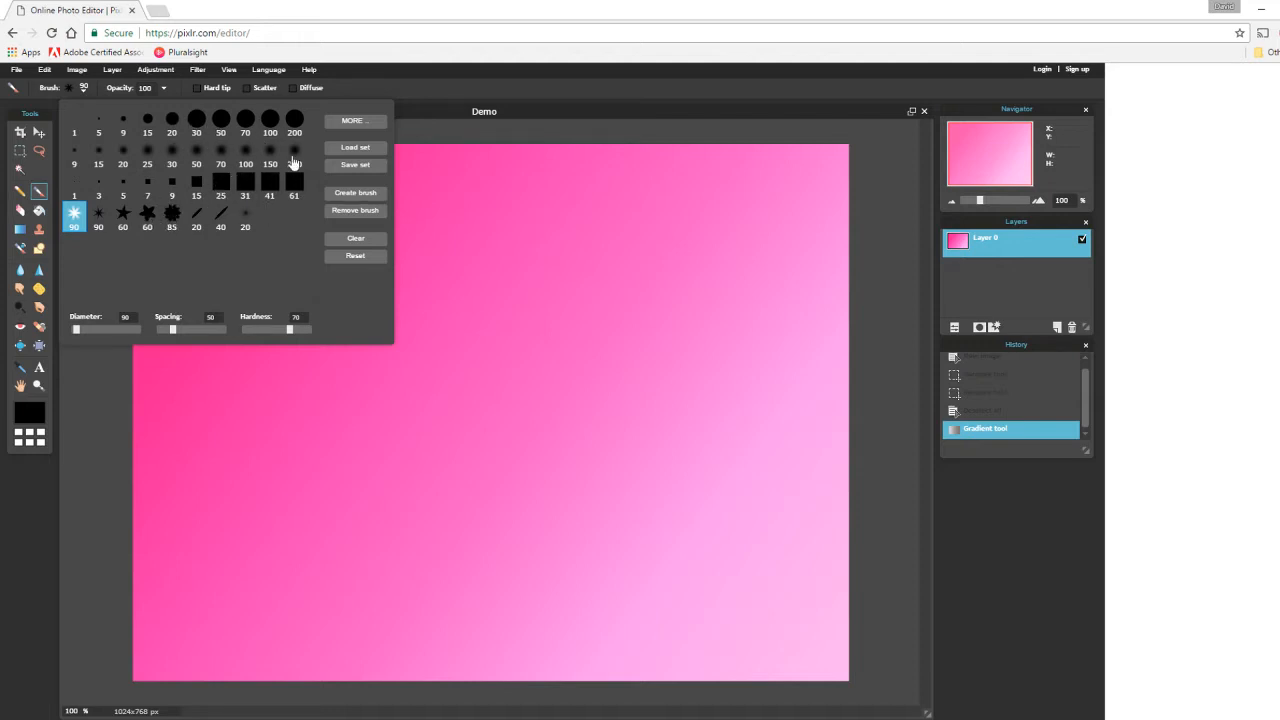
Browse the Animal tracks and Clouds (Hi res) brush sets of the Nature category in the brush browser
{"action": "left_click", "coordinate": [349, 123]}
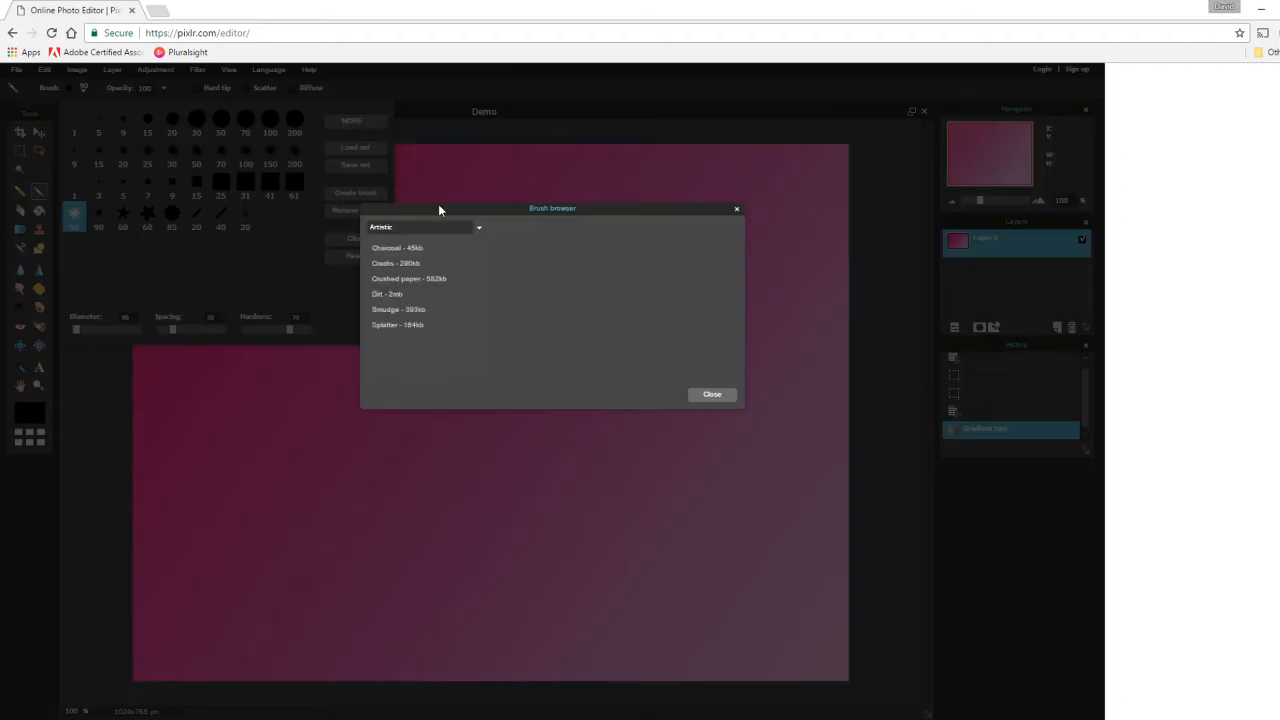
{"action": "left_click", "coordinate": [479, 229]}
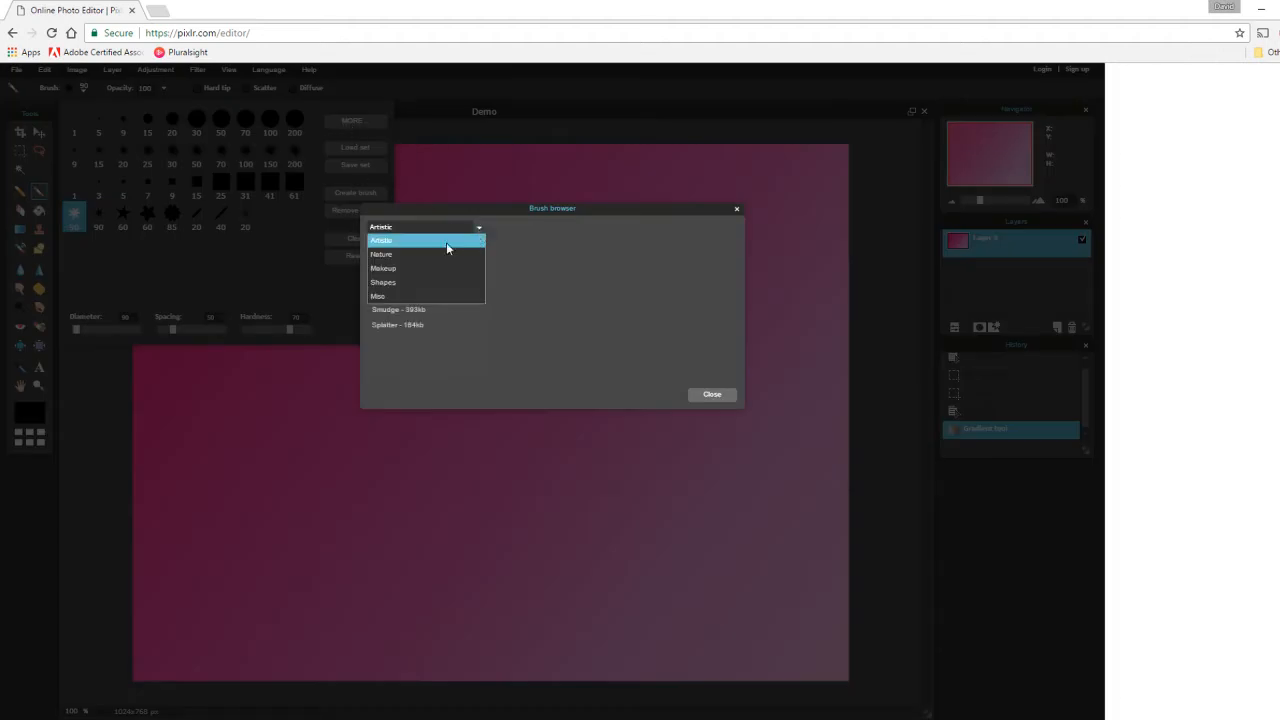
{"action": "left_click", "coordinate": [389, 257]}
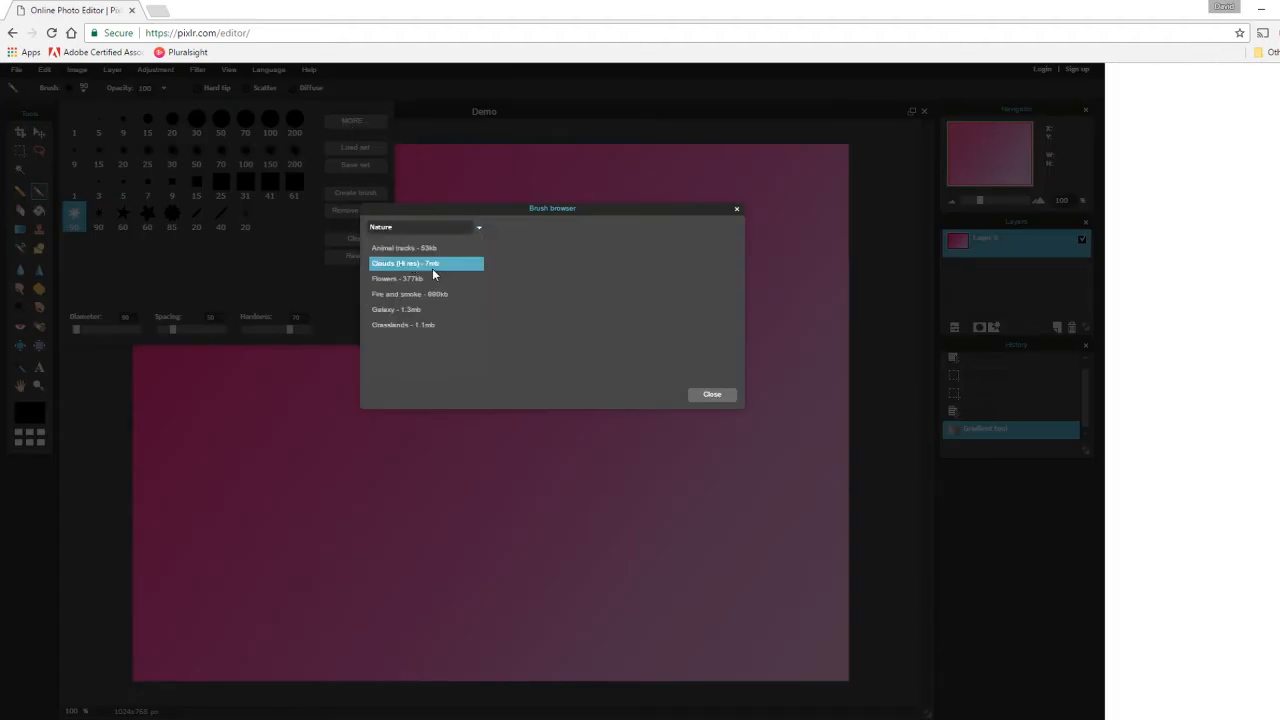
{"action": "left_click", "coordinate": [401, 246]}
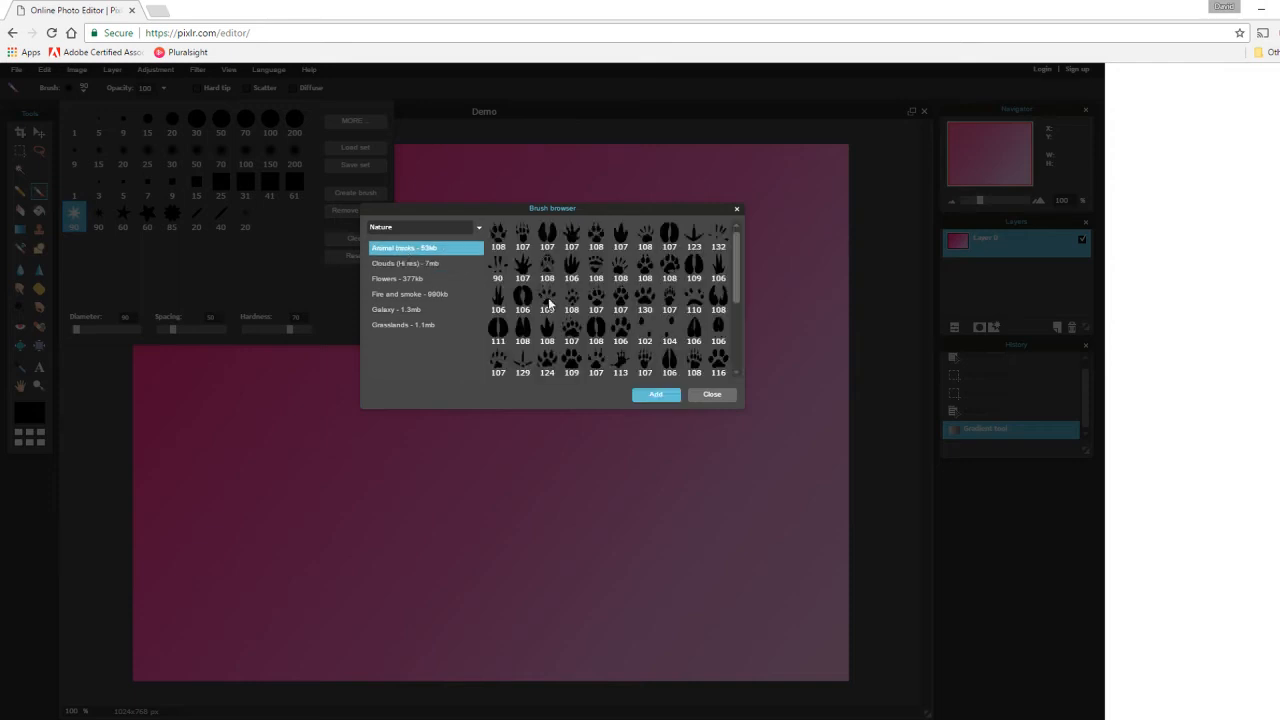
{"action": "scroll", "coordinate": [706, 318], "scroll_direction": "down", "scroll_amount": 2}
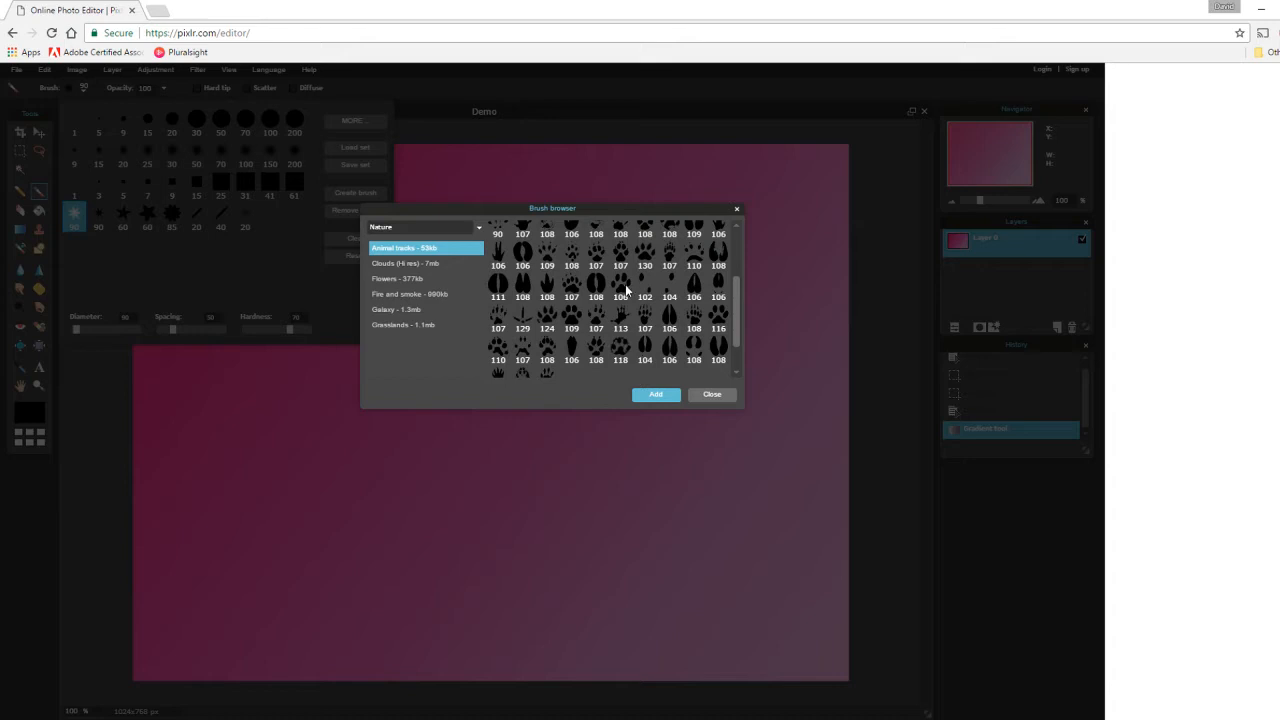
{"action": "left_click", "coordinate": [392, 265]}
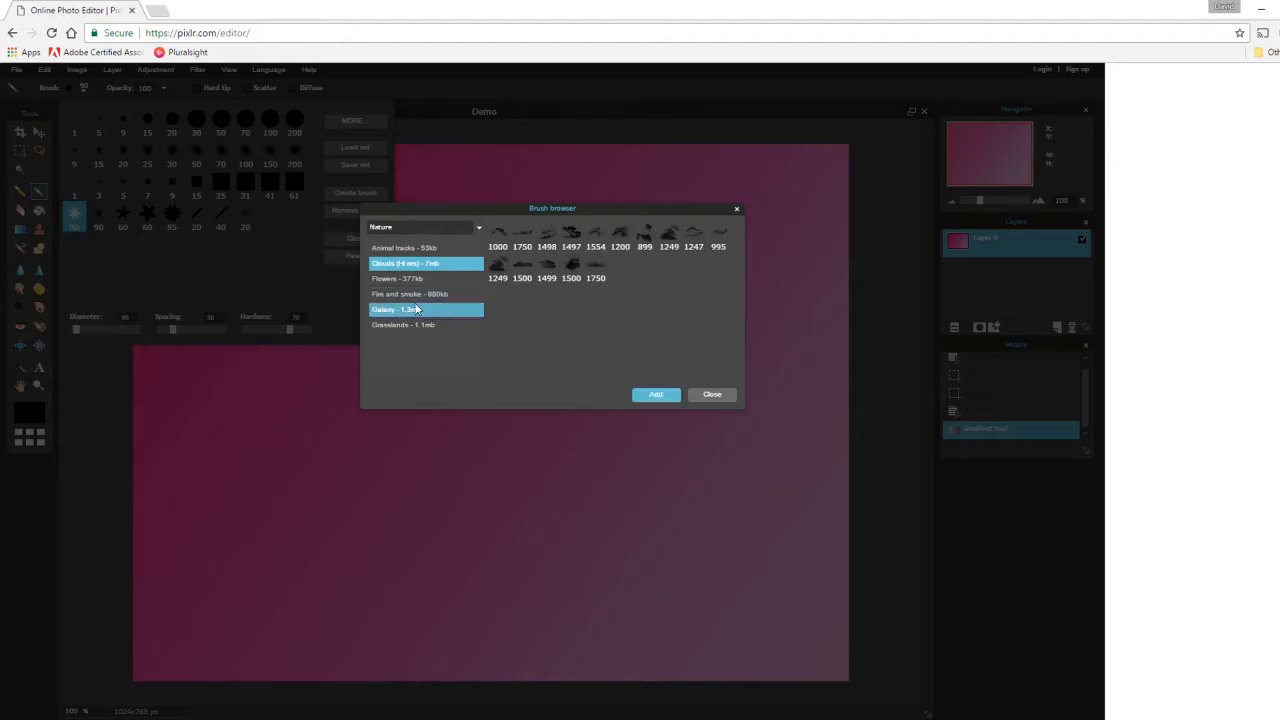
Look through the Atlantis brush set in the Shapes category and add it to the available brushes
{"action": "left_click", "coordinate": [410, 226]}
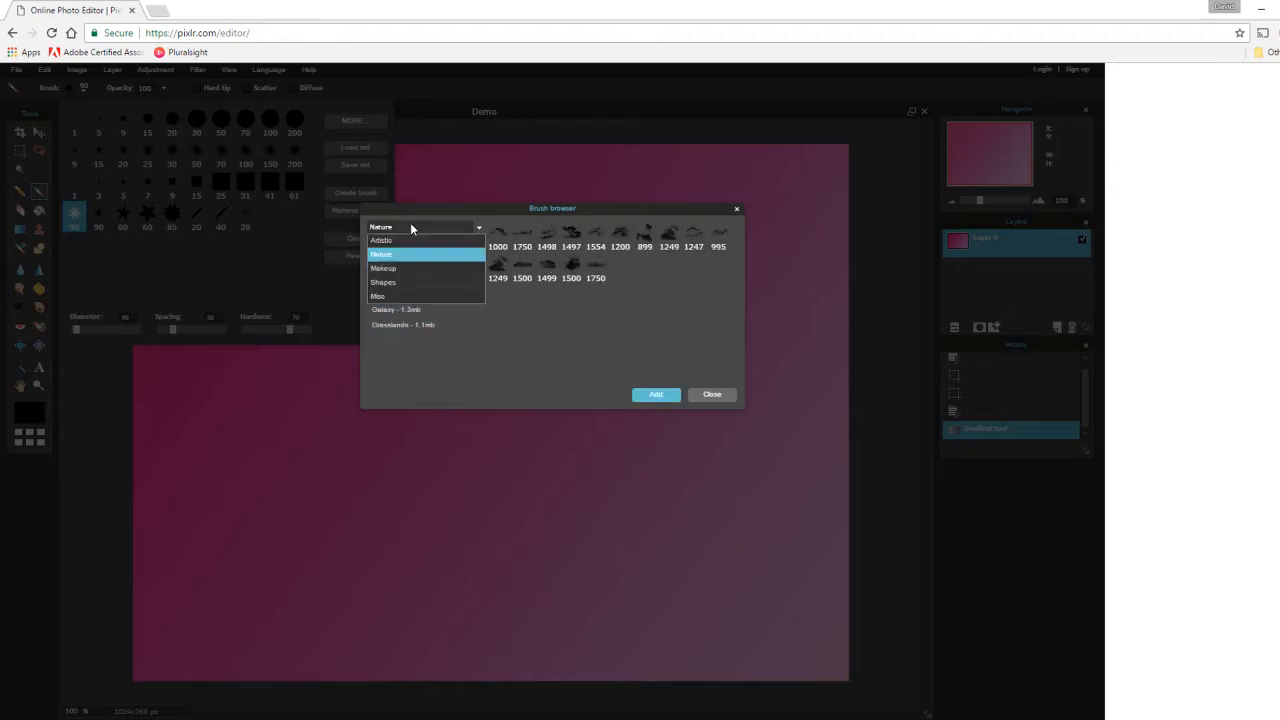
{"action": "left_click", "coordinate": [386, 282]}
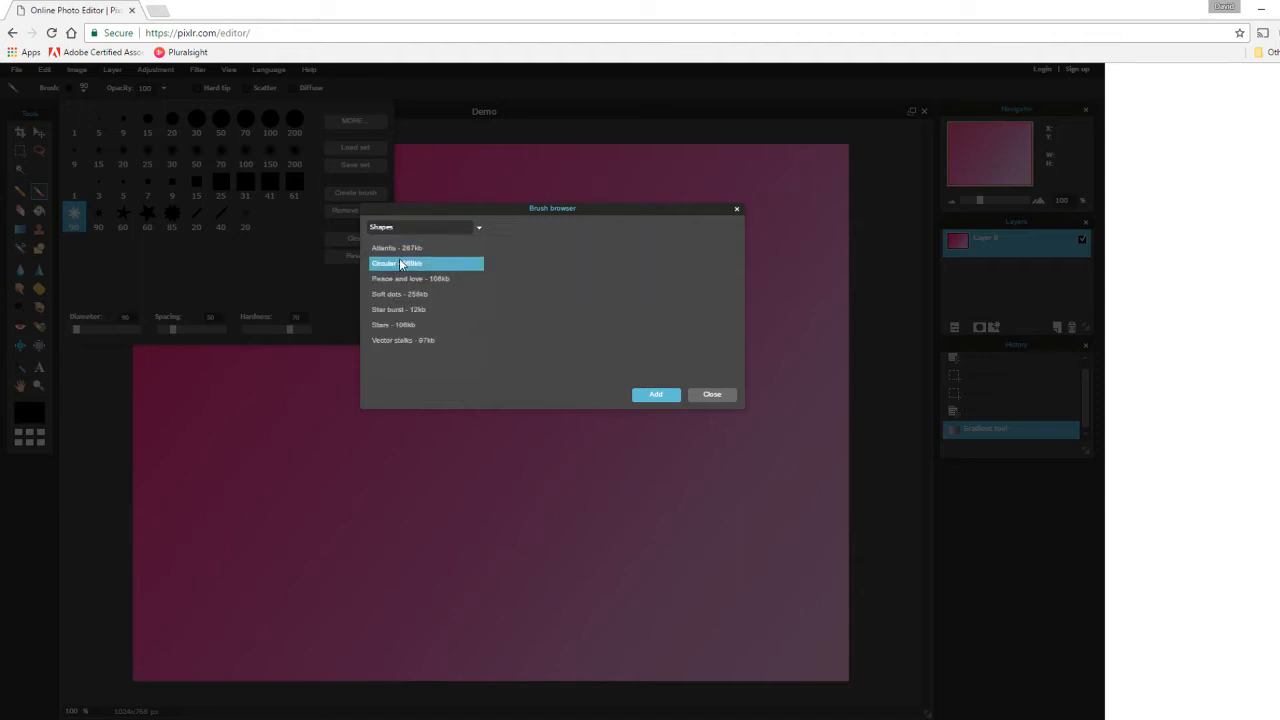
{"action": "left_click", "coordinate": [396, 251]}
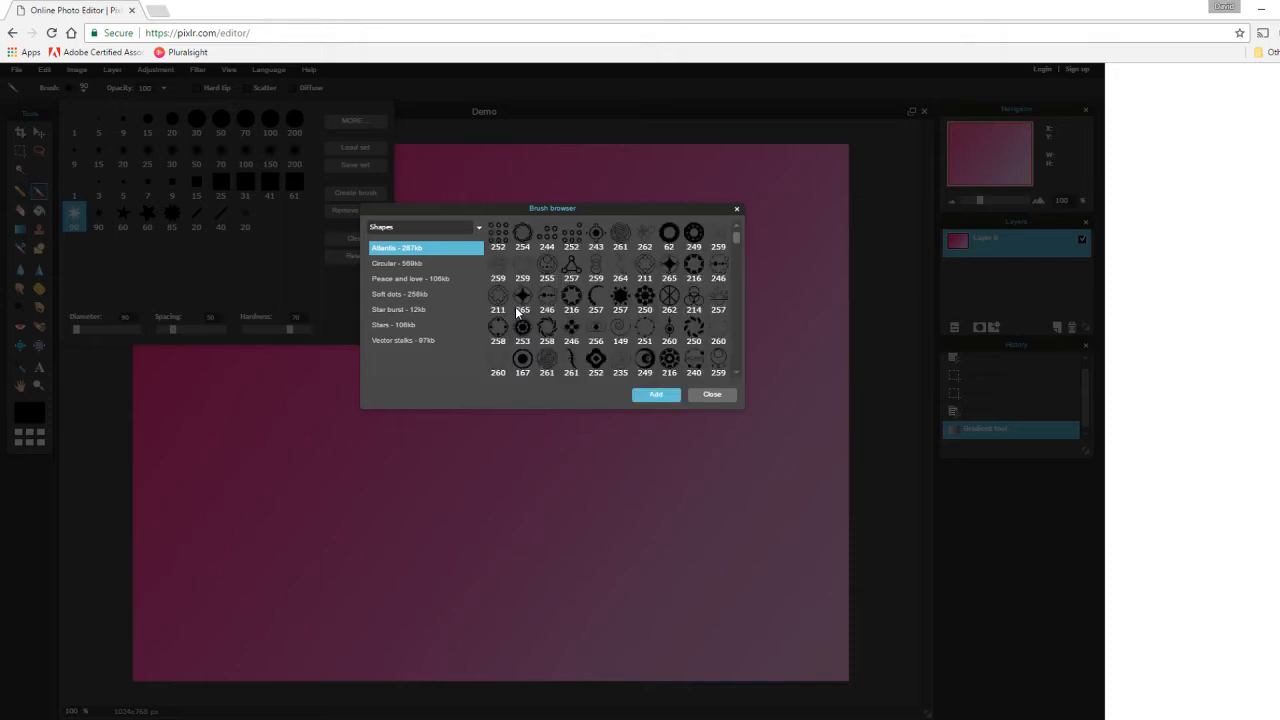
{"action": "scroll", "coordinate": [627, 320], "scroll_direction": "down", "scroll_amount": 6}
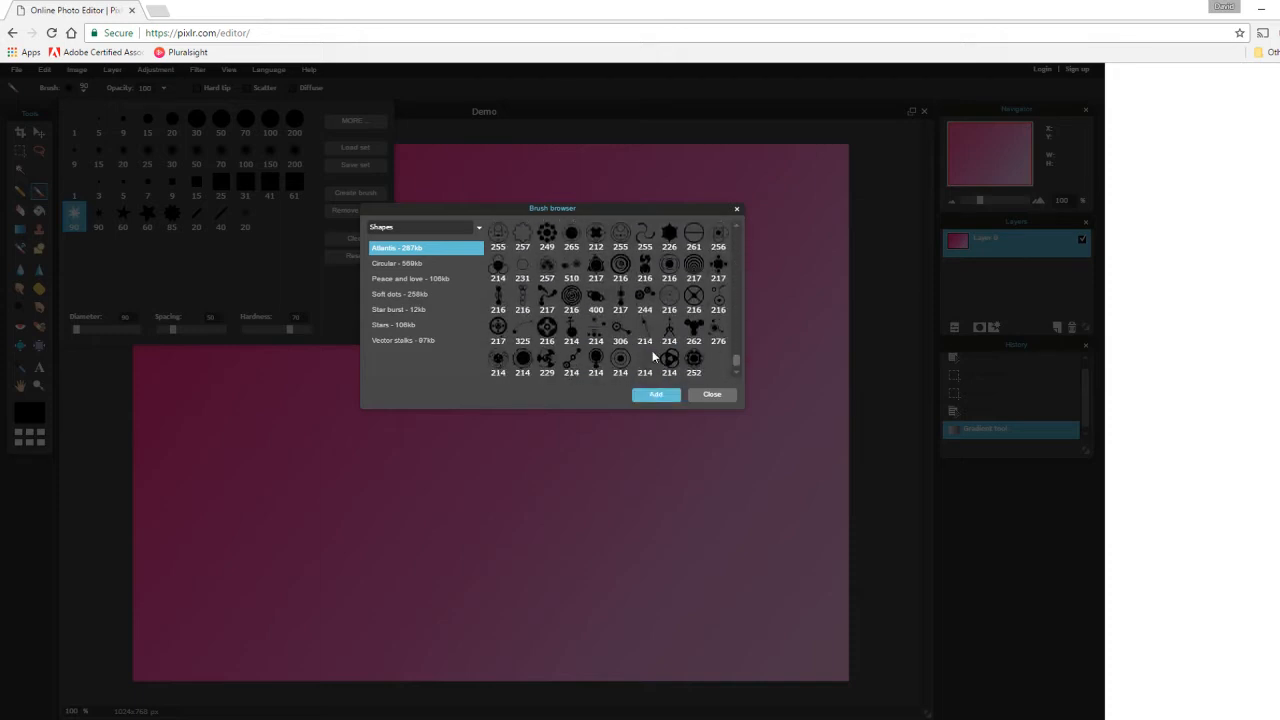
{"action": "scroll", "coordinate": [610, 350], "scroll_direction": "up", "scroll_amount": 1}
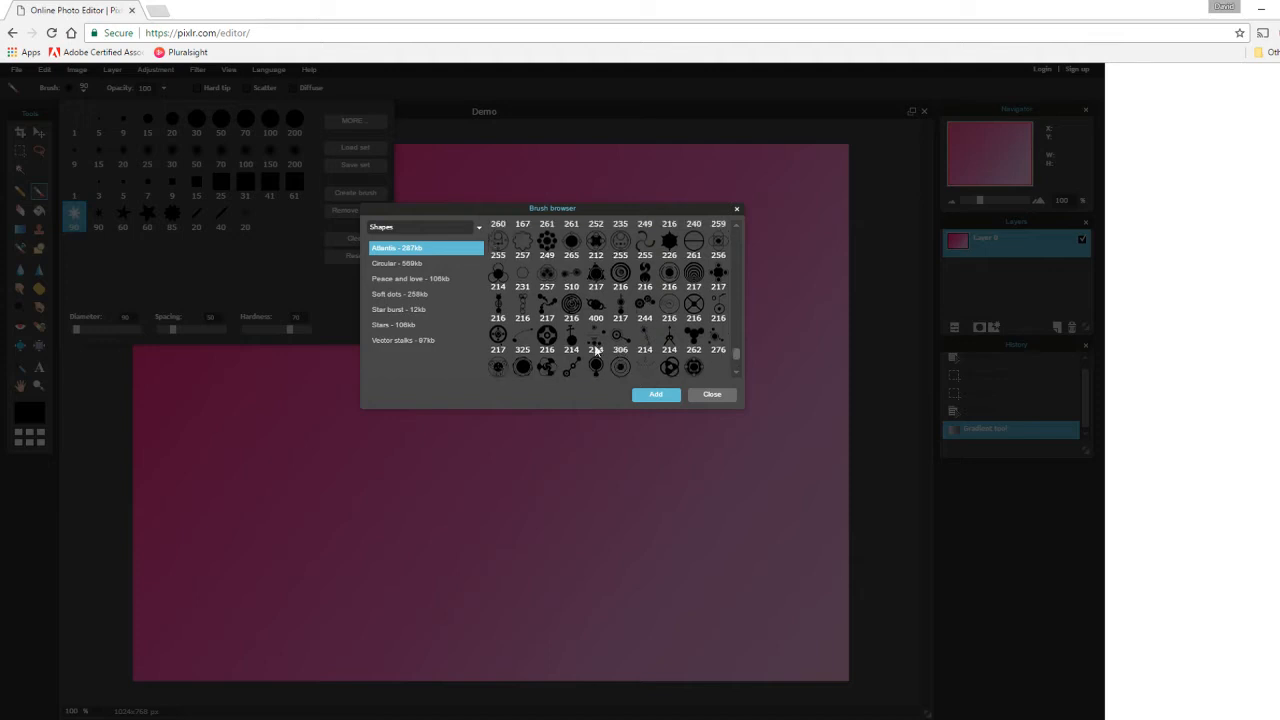
{"action": "scroll", "coordinate": [572, 352], "scroll_direction": "up", "scroll_amount": 1}
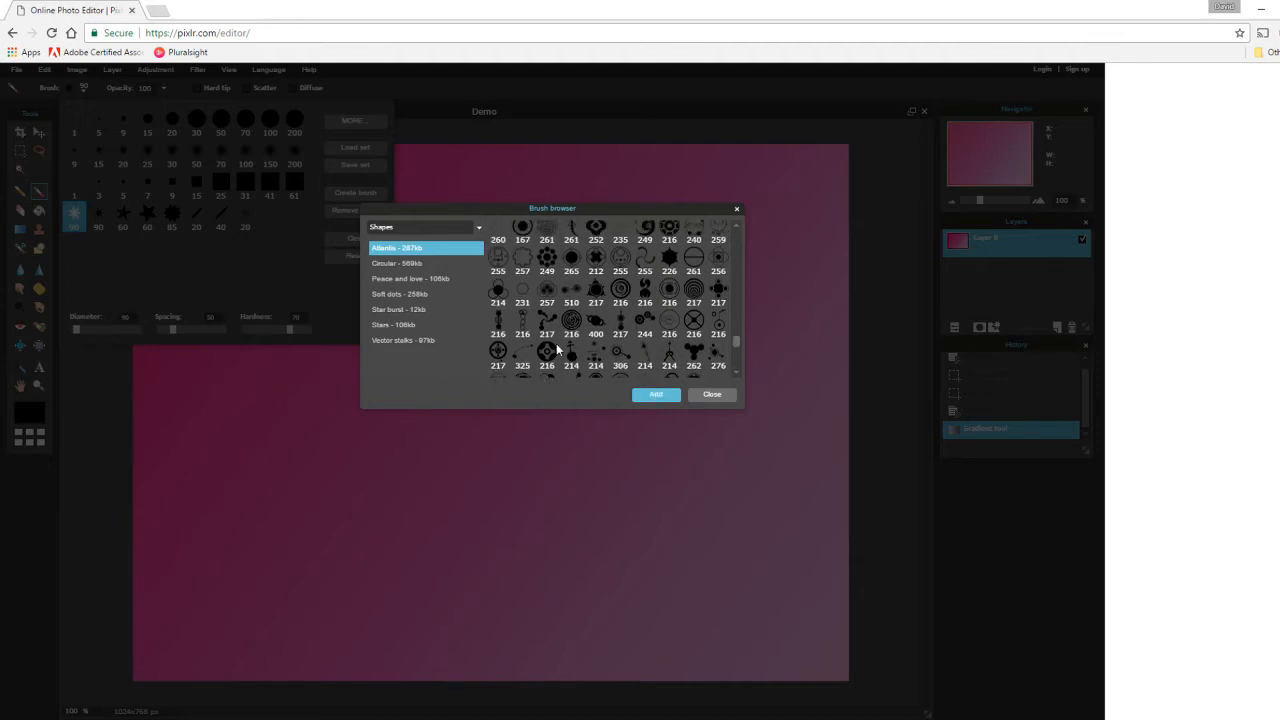
{"action": "left_click", "coordinate": [657, 395]}
Choose the 257 px sun-shaped Atlantis brush and set its diameter to 360 and its spacing to 67
{"action": "scroll", "coordinate": [235, 255], "scroll_direction": "down", "scroll_amount": 3}
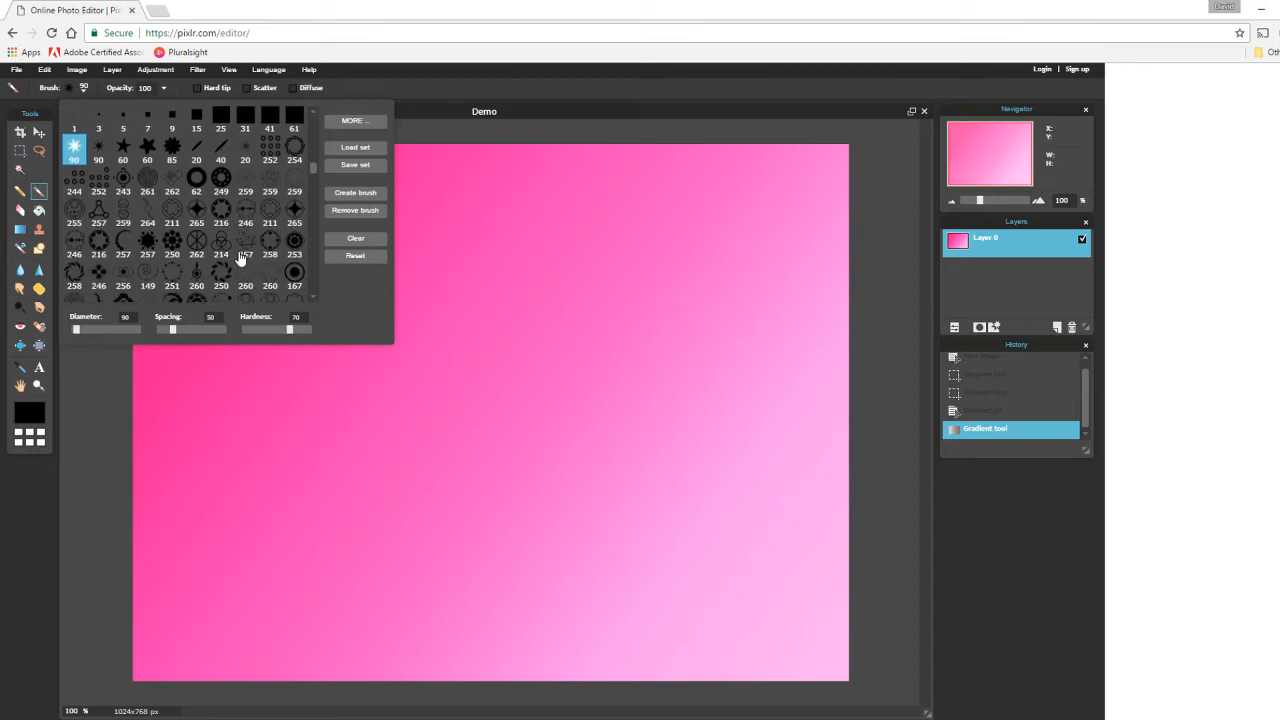
{"action": "scroll", "coordinate": [240, 258], "scroll_direction": "down", "scroll_amount": 1}
{"action": "left_click", "coordinate": [146, 198]}
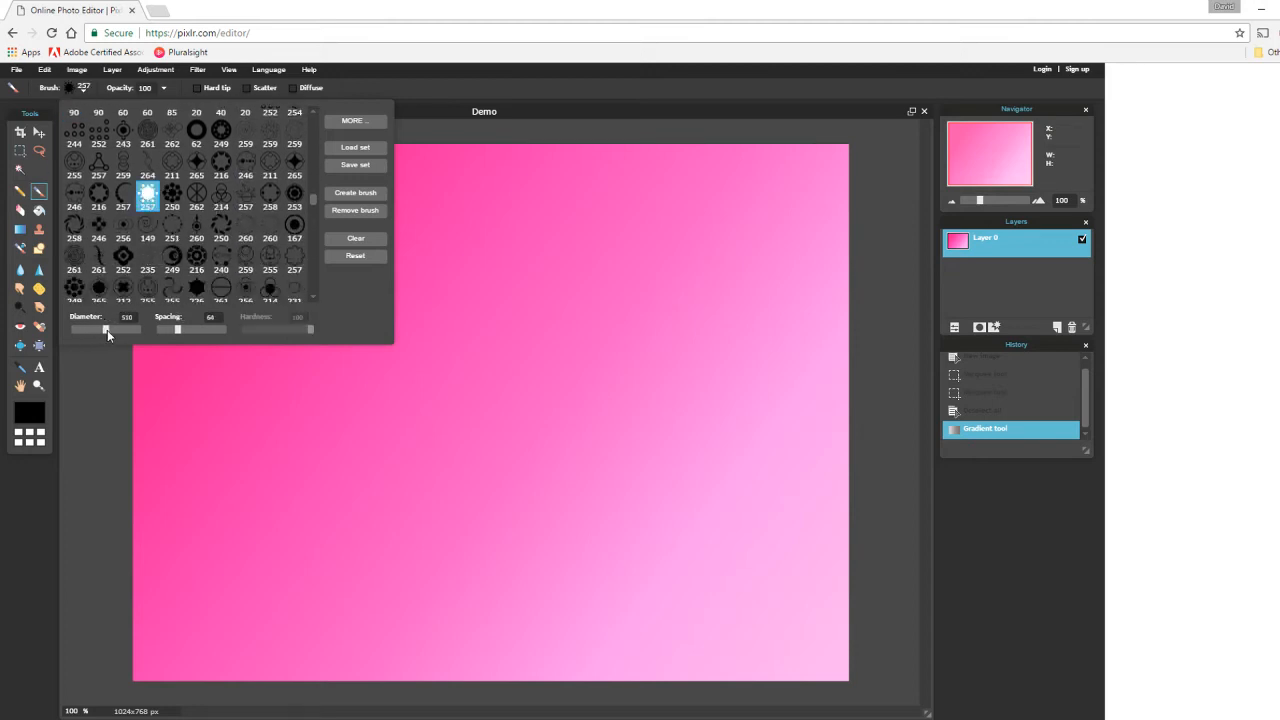
{"action": "left_click_drag", "start_coordinate": [107, 331], "coordinate": [91, 335]}
{"action": "mouse_move", "coordinate": [180, 335]}
{"action": "left_mouse_down"}
{"action": "mouse_move", "coordinate": [209, 331]}
{"action": "mouse_move", "coordinate": [178, 333]}
{"action": "left_mouse_up"}
{"action": "left_click", "coordinate": [376, 92]}
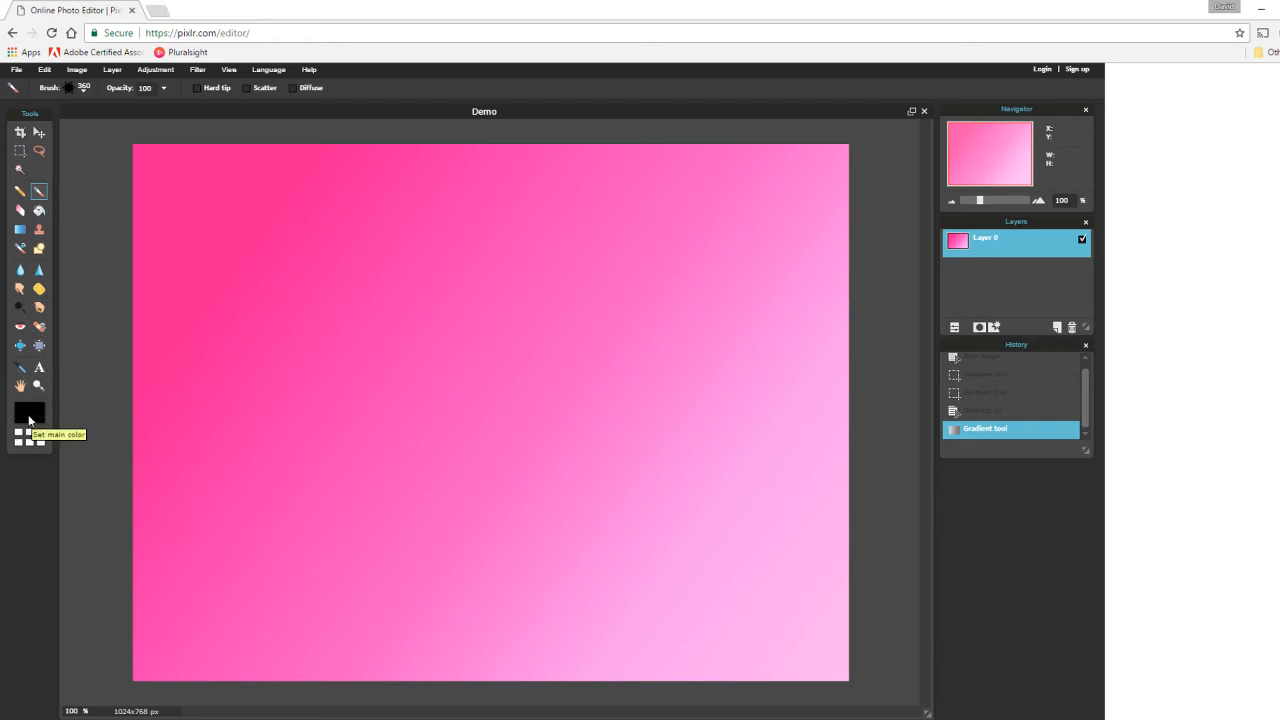
Set the main color to the violet-blue 6b2bff, with hue 258, saturation 83 and lightness 100
{"action": "left_click", "coordinate": [29, 421]}
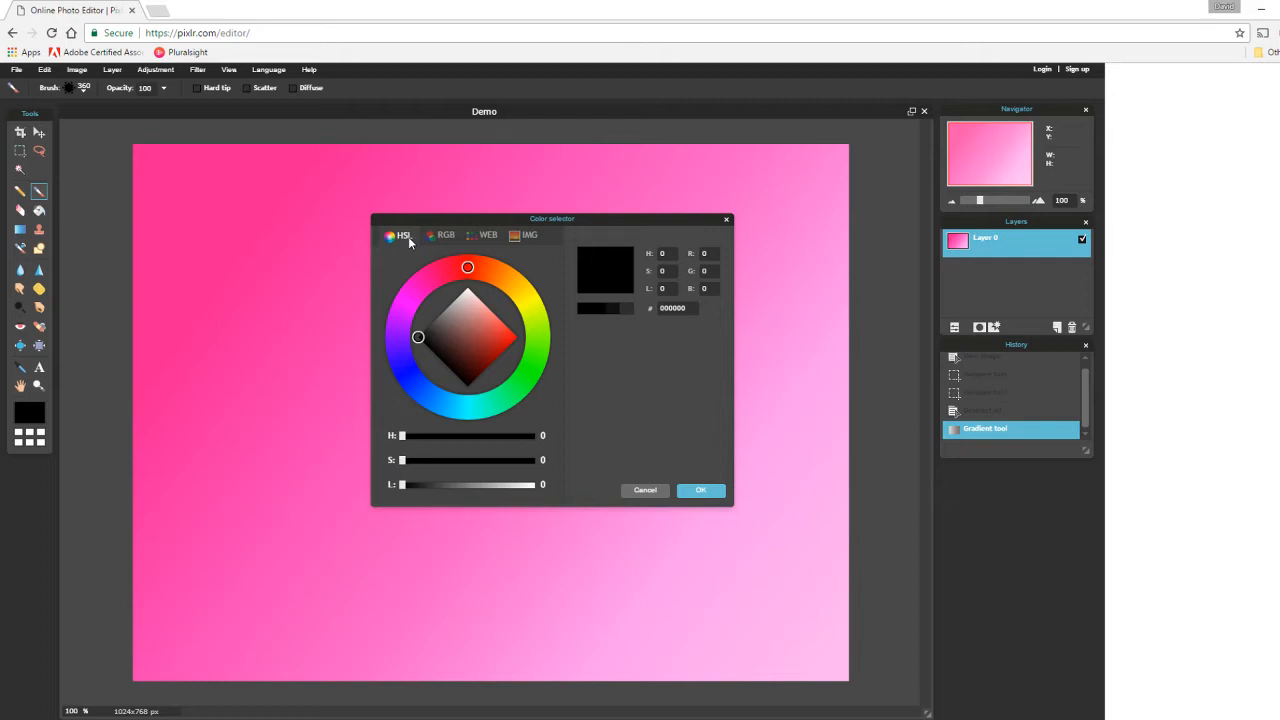
{"action": "mouse_move", "coordinate": [402, 484]}
{"action": "left_mouse_down"}
{"action": "mouse_move", "coordinate": [536, 490]}
{"action": "mouse_move", "coordinate": [388, 480]}
{"action": "left_mouse_up"}
{"action": "mouse_move", "coordinate": [467, 270]}
{"action": "left_mouse_down"}
{"action": "mouse_move", "coordinate": [413, 298]}
{"action": "mouse_move", "coordinate": [405, 389]}
{"action": "mouse_move", "coordinate": [469, 415]}
{"action": "mouse_move", "coordinate": [518, 388]}
{"action": "mouse_move", "coordinate": [546, 332]}
{"action": "mouse_move", "coordinate": [461, 281]}
{"action": "mouse_move", "coordinate": [525, 322]}
{"action": "mouse_move", "coordinate": [445, 394]}
{"action": "mouse_move", "coordinate": [425, 297]}
{"action": "mouse_move", "coordinate": [518, 313]}
{"action": "mouse_move", "coordinate": [455, 404]}
{"action": "mouse_move", "coordinate": [457, 268]}
{"action": "mouse_move", "coordinate": [536, 353]}
{"action": "mouse_move", "coordinate": [474, 398]}
{"action": "mouse_move", "coordinate": [432, 400]}
{"action": "mouse_move", "coordinate": [401, 382]}
{"action": "left_mouse_up"}
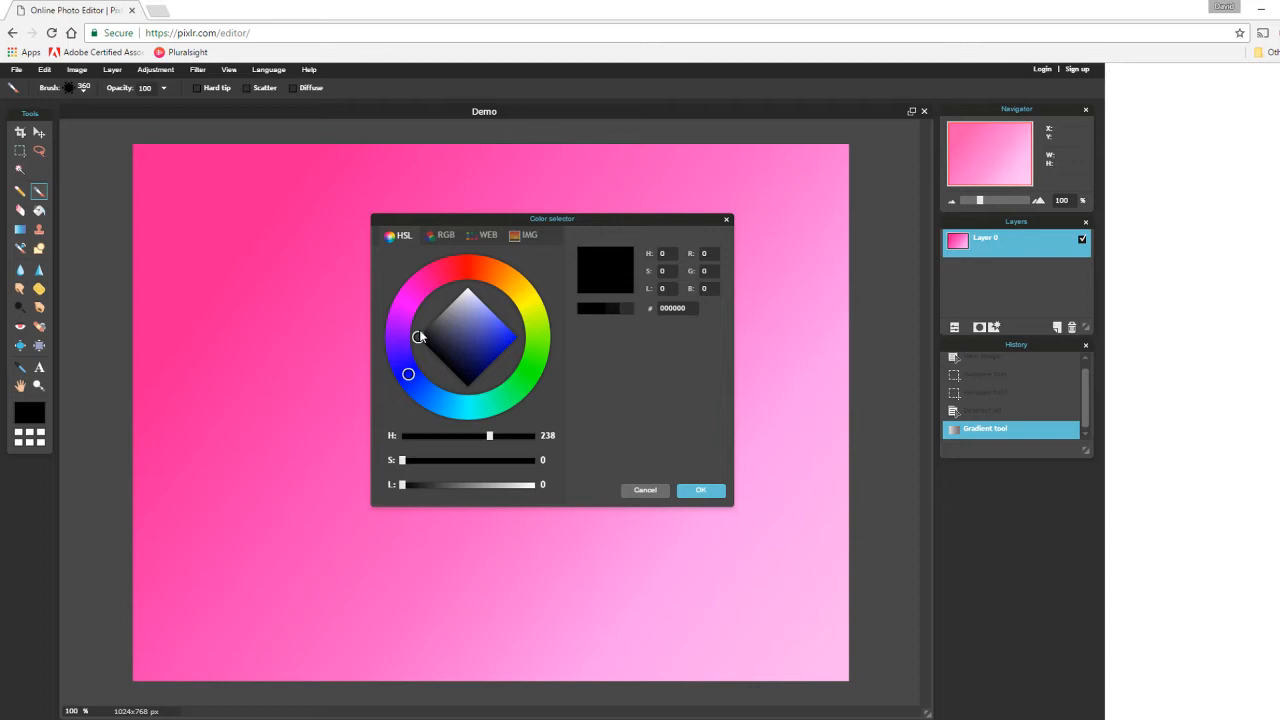
{"action": "mouse_move", "coordinate": [407, 379]}
{"action": "left_mouse_down"}
{"action": "mouse_move", "coordinate": [447, 404]}
{"action": "mouse_move", "coordinate": [546, 392]}
{"action": "mouse_move", "coordinate": [559, 325]}
{"action": "mouse_move", "coordinate": [558, 339]}
{"action": "mouse_move", "coordinate": [445, 405]}
{"action": "mouse_move", "coordinate": [361, 356]}
{"action": "mouse_move", "coordinate": [522, 343]}
{"action": "left_mouse_up"}
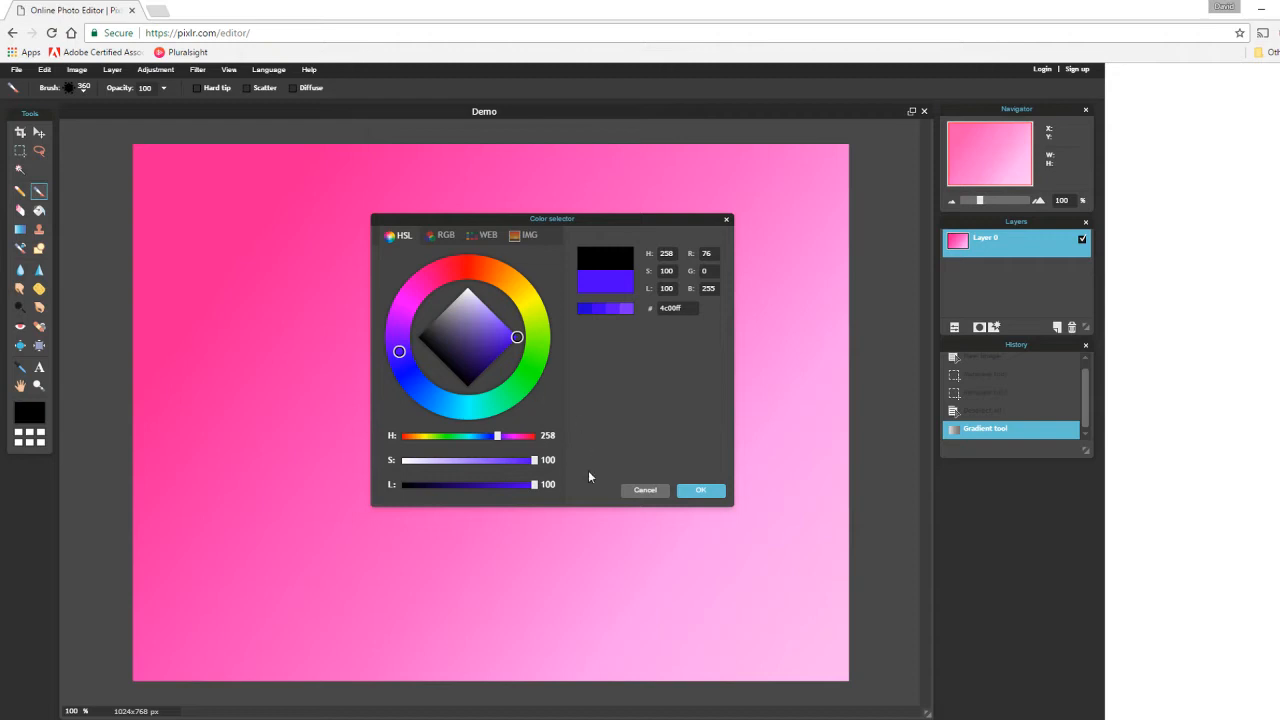
{"action": "left_click_drag", "start_coordinate": [534, 461], "coordinate": [511, 463]}
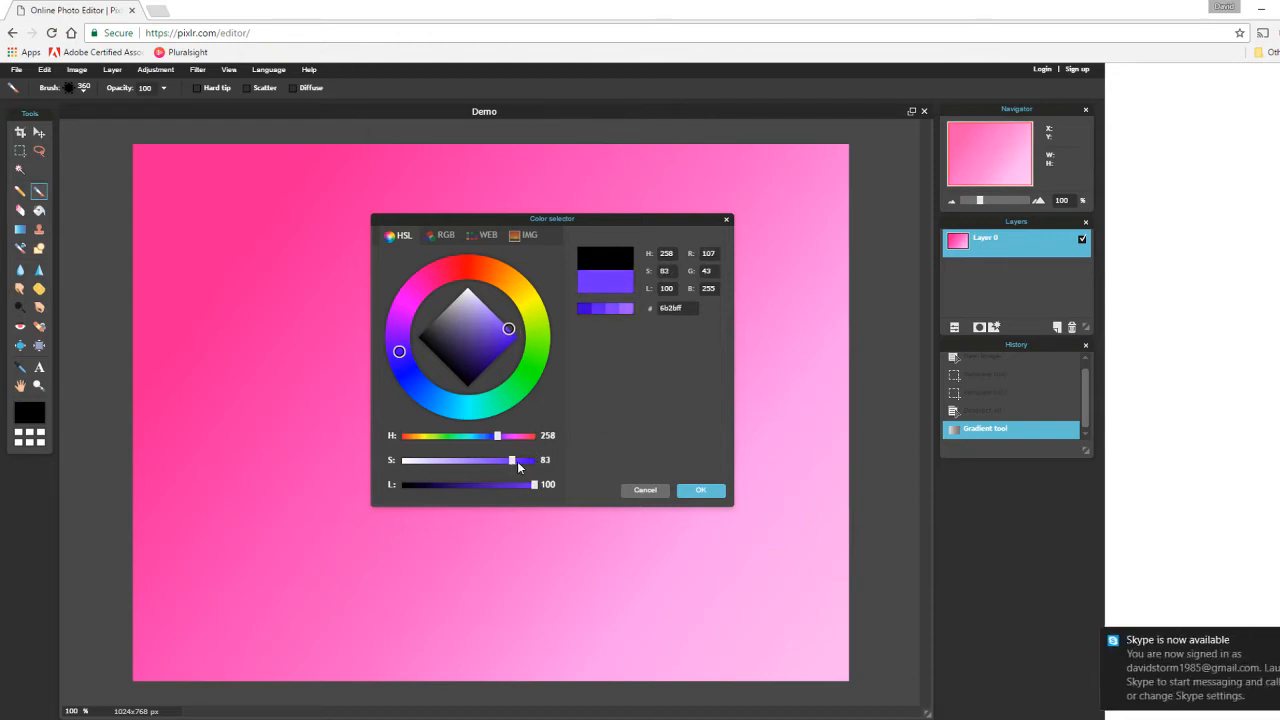
{"action": "left_click", "coordinate": [701, 490]}
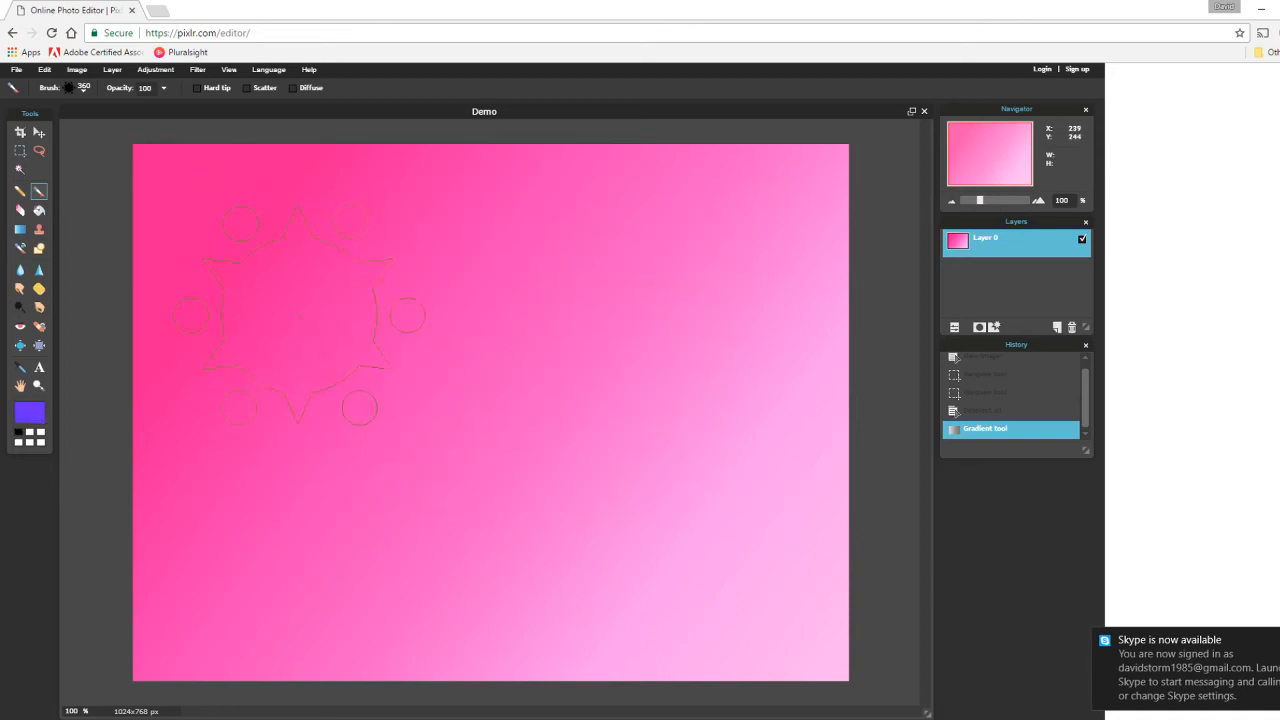
Stamp large suns in the upper-left, lower-middle, upper-right and lower-left canvas areas, and brush the upper-right one into a continuous stroke past the edge
{"action": "left_click", "coordinate": [301, 306]}
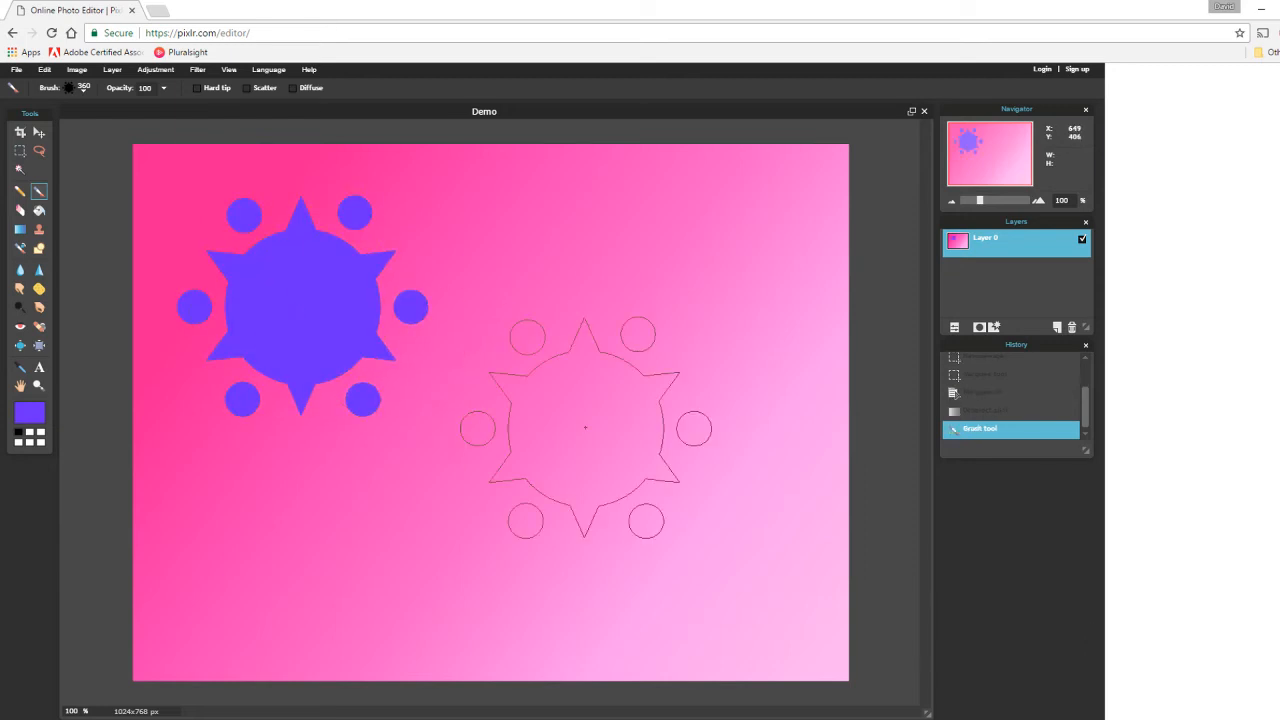
{"action": "left_click", "coordinate": [546, 485]}
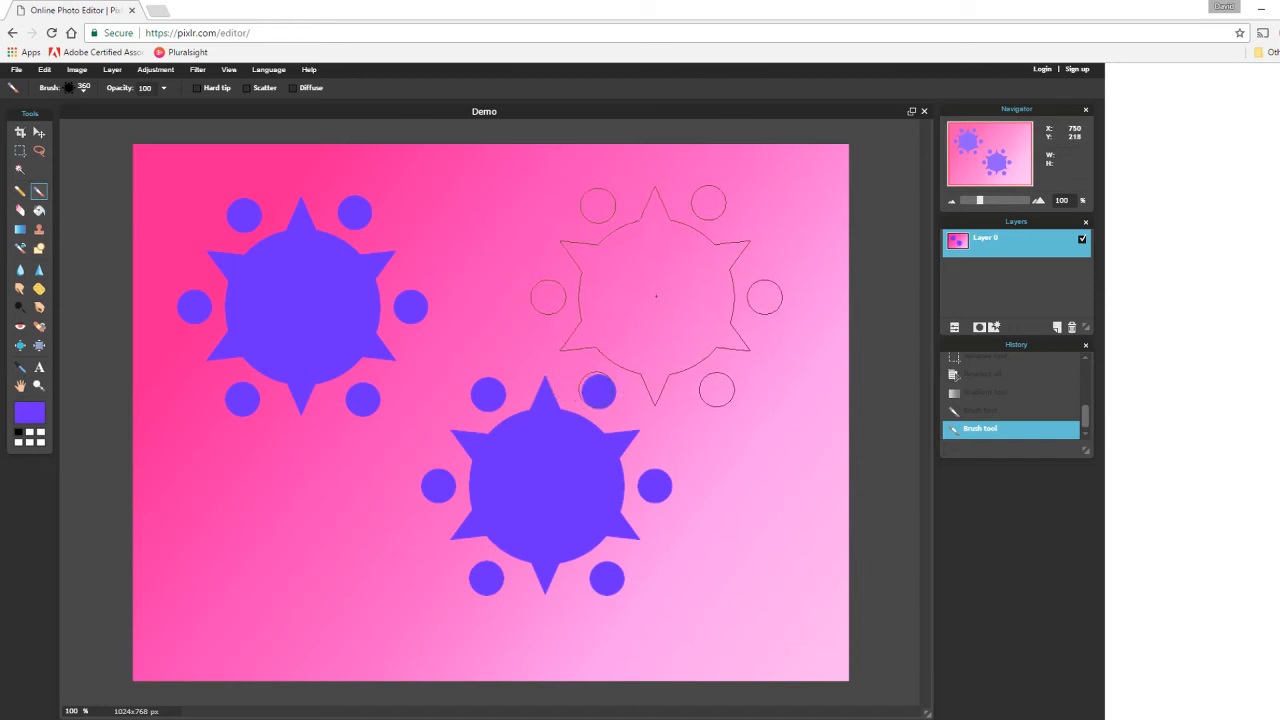
{"action": "left_click", "coordinate": [659, 298]}
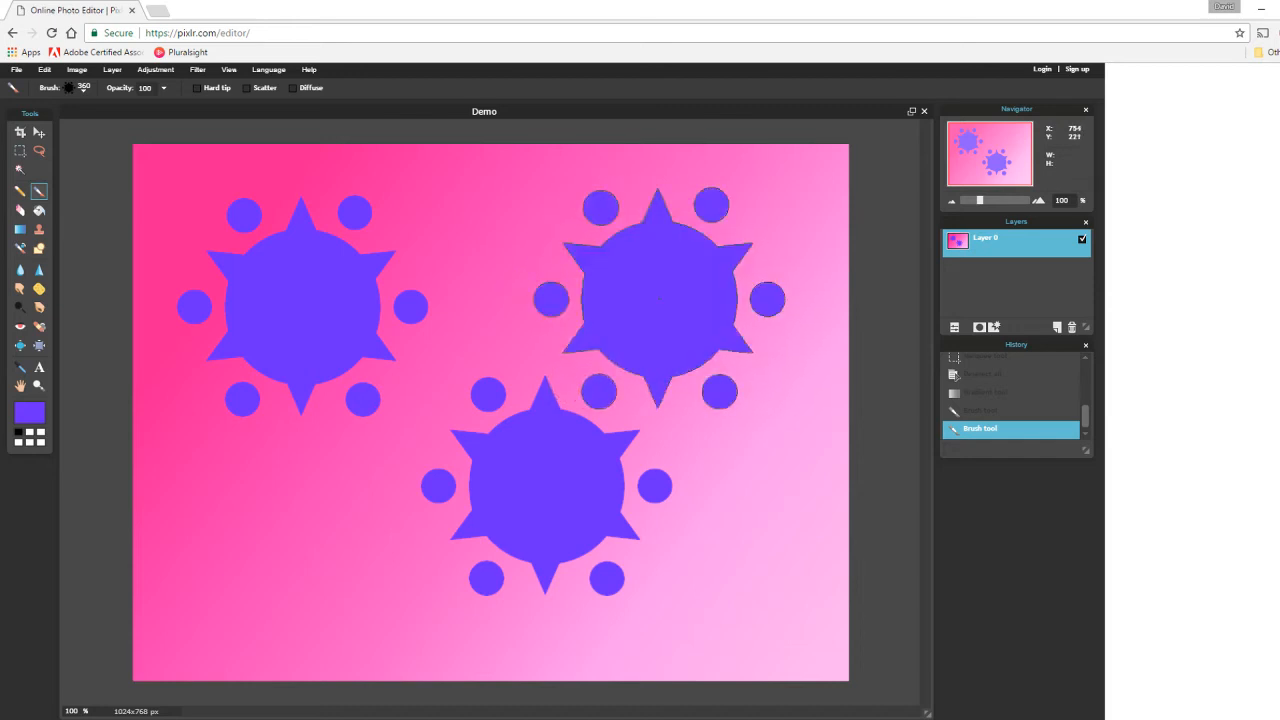
{"action": "mouse_move", "coordinate": [705, 290]}
{"action": "left_mouse_down"}
{"action": "mouse_move", "coordinate": [783, 282]}
{"action": "mouse_move", "coordinate": [808, 386]}
{"action": "mouse_move", "coordinate": [826, 400]}
{"action": "left_mouse_up"}
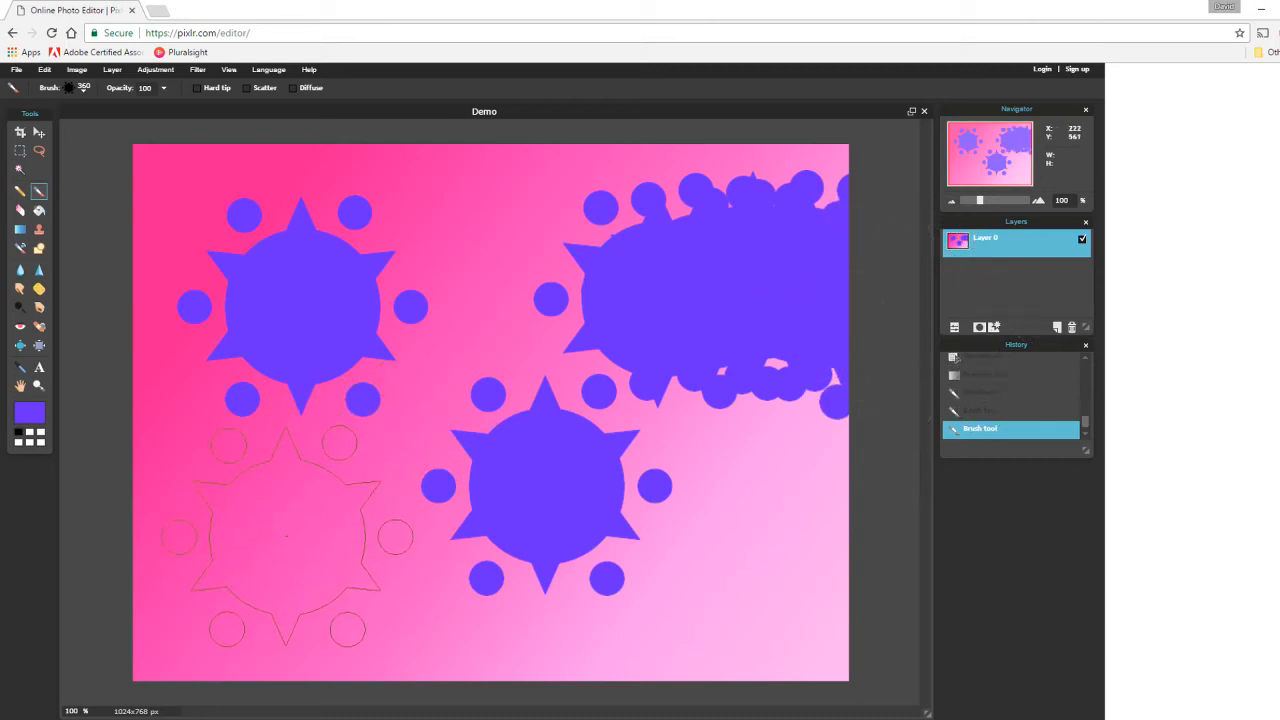
{"action": "left_click", "coordinate": [284, 540]}
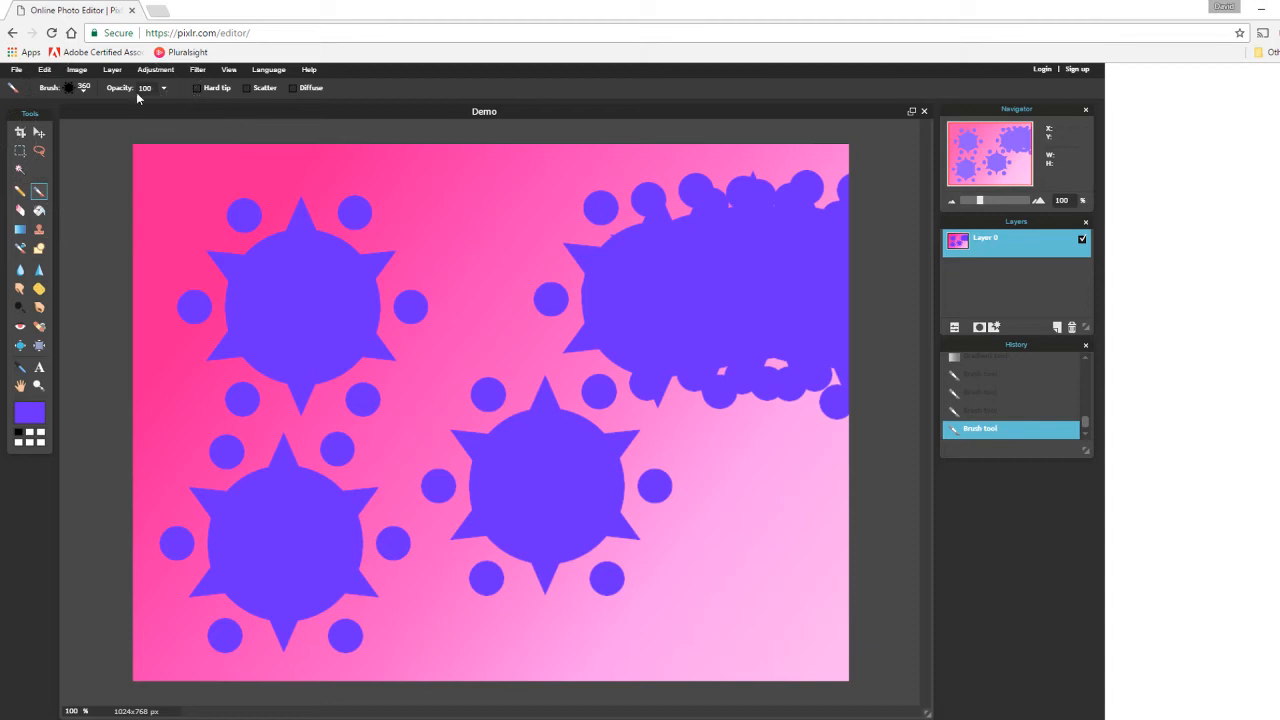
Reduce the sun brush's diameter to 101 and stamp one small sun near the upper middle and two in the lower-right area
{"action": "left_click", "coordinate": [79, 90]}
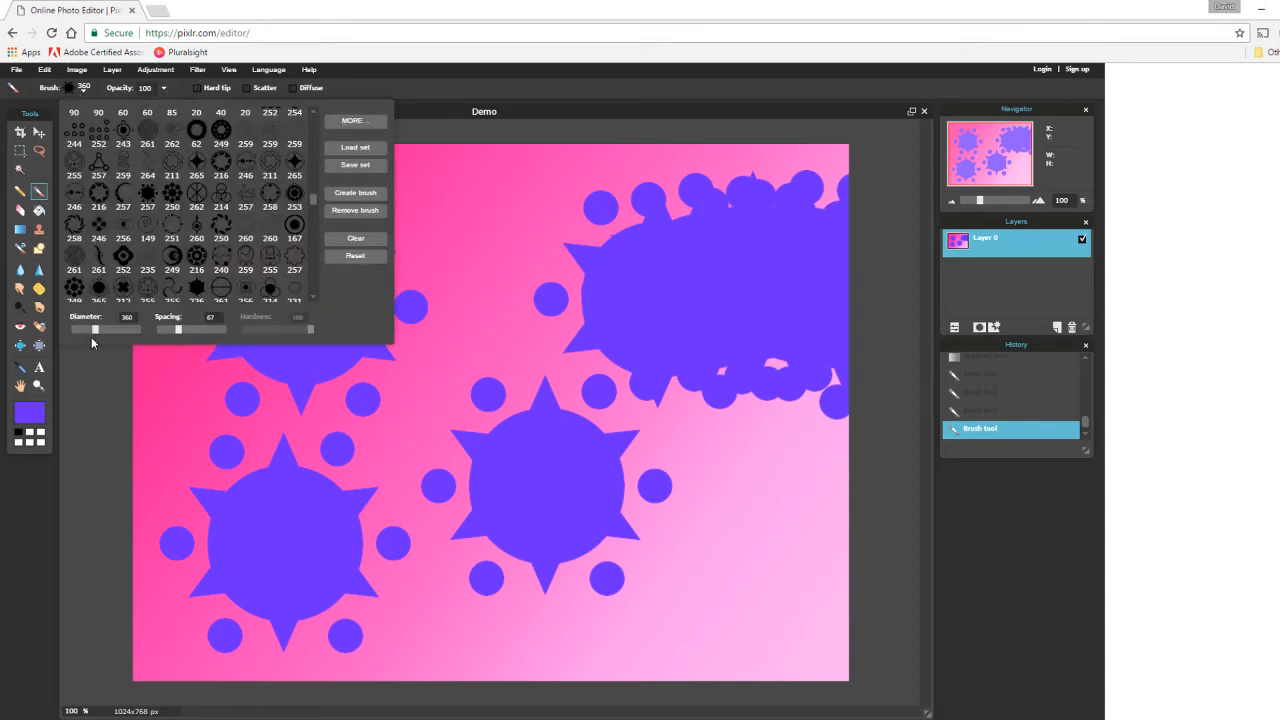
{"action": "left_click_drag", "start_coordinate": [83, 333], "coordinate": [77, 333]}
{"action": "left_click", "coordinate": [462, 221]}
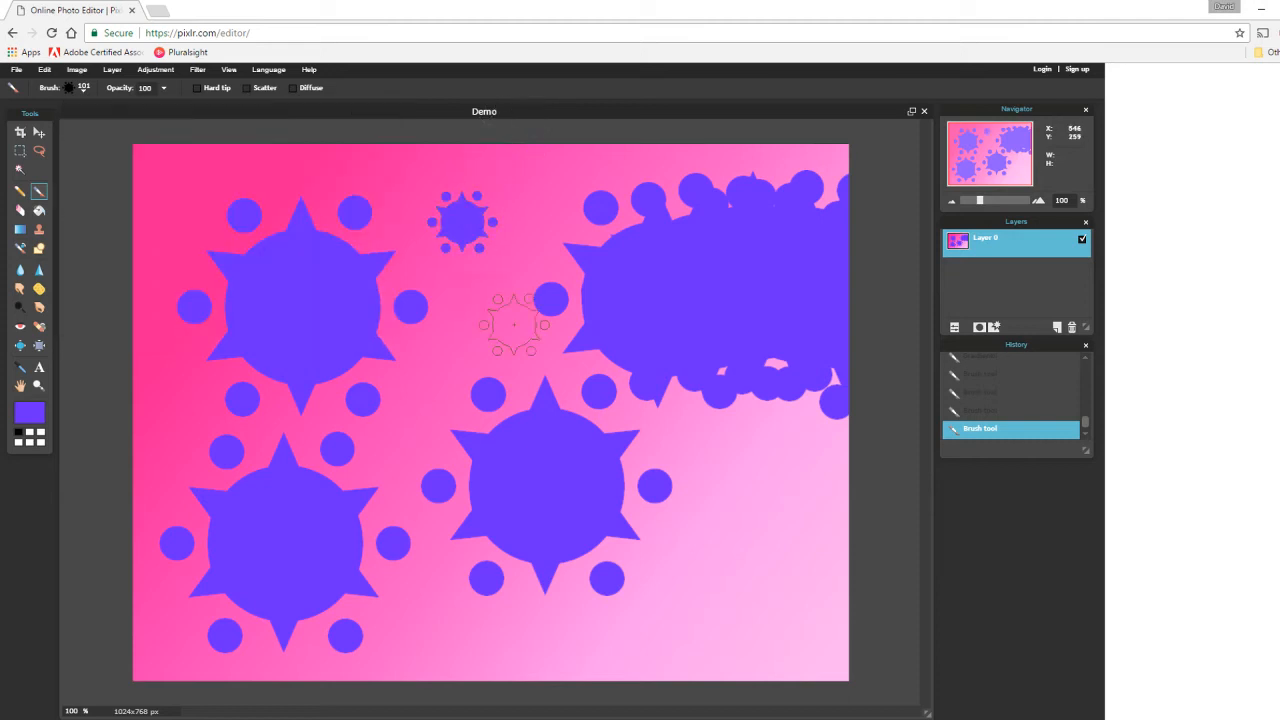
{"action": "left_click", "coordinate": [750, 541]}
{"action": "left_click", "coordinate": [750, 462]}
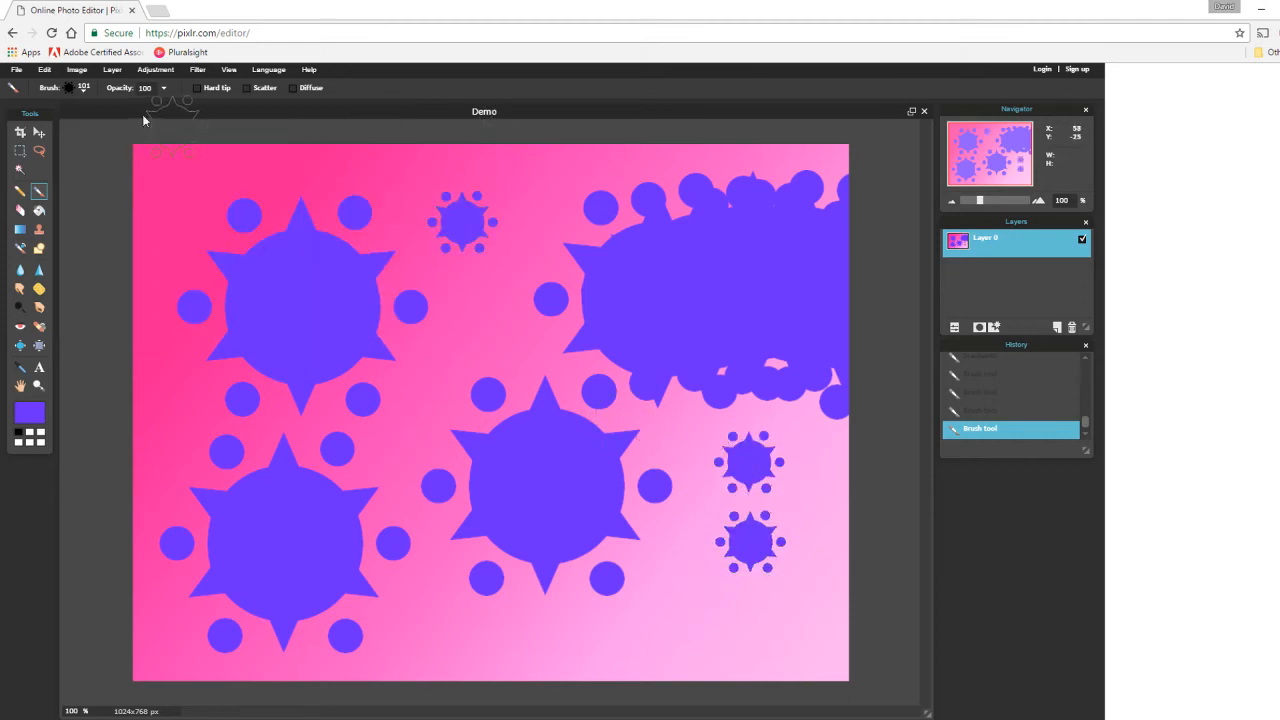
With the 214 px linked-circles brush, stamp once below the small upper-middle sun and paint a diagonal stroke down toward the lower-left sun
{"action": "left_click", "coordinate": [81, 94]}
{"action": "scroll", "coordinate": [260, 270], "scroll_direction": "down", "scroll_amount": 3}
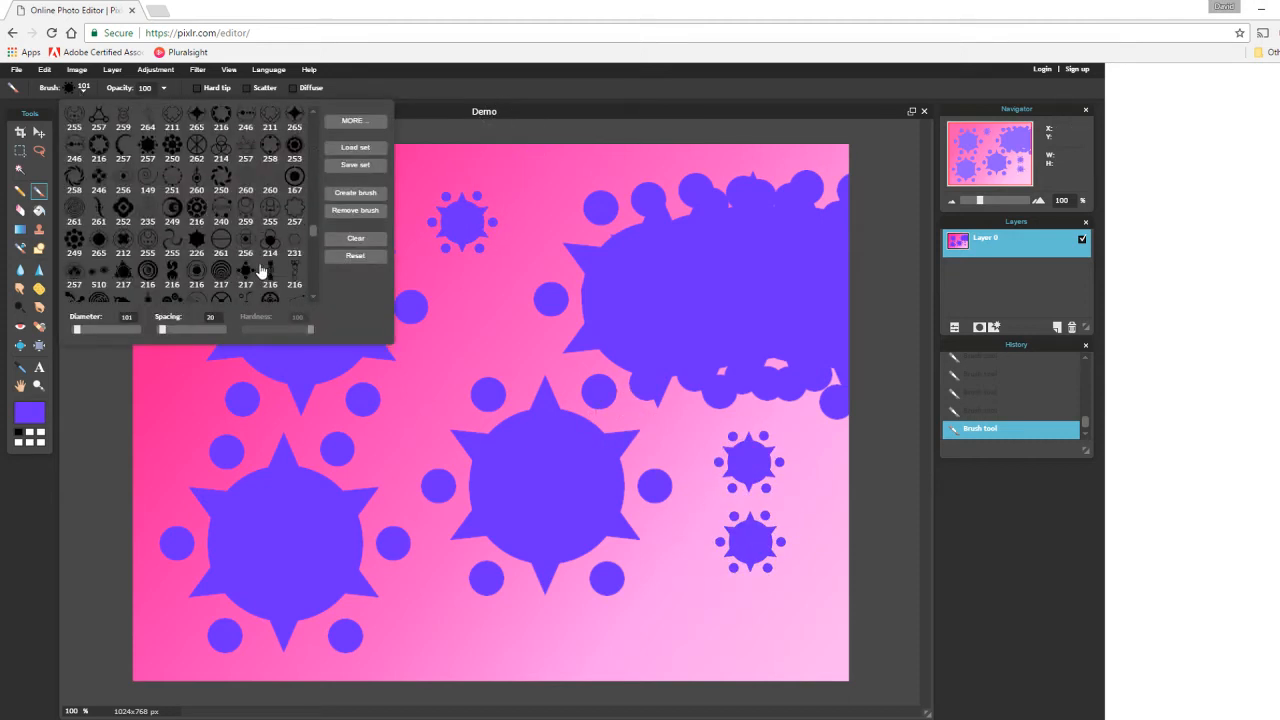
{"action": "scroll", "coordinate": [260, 270], "scroll_direction": "down", "scroll_amount": 1}
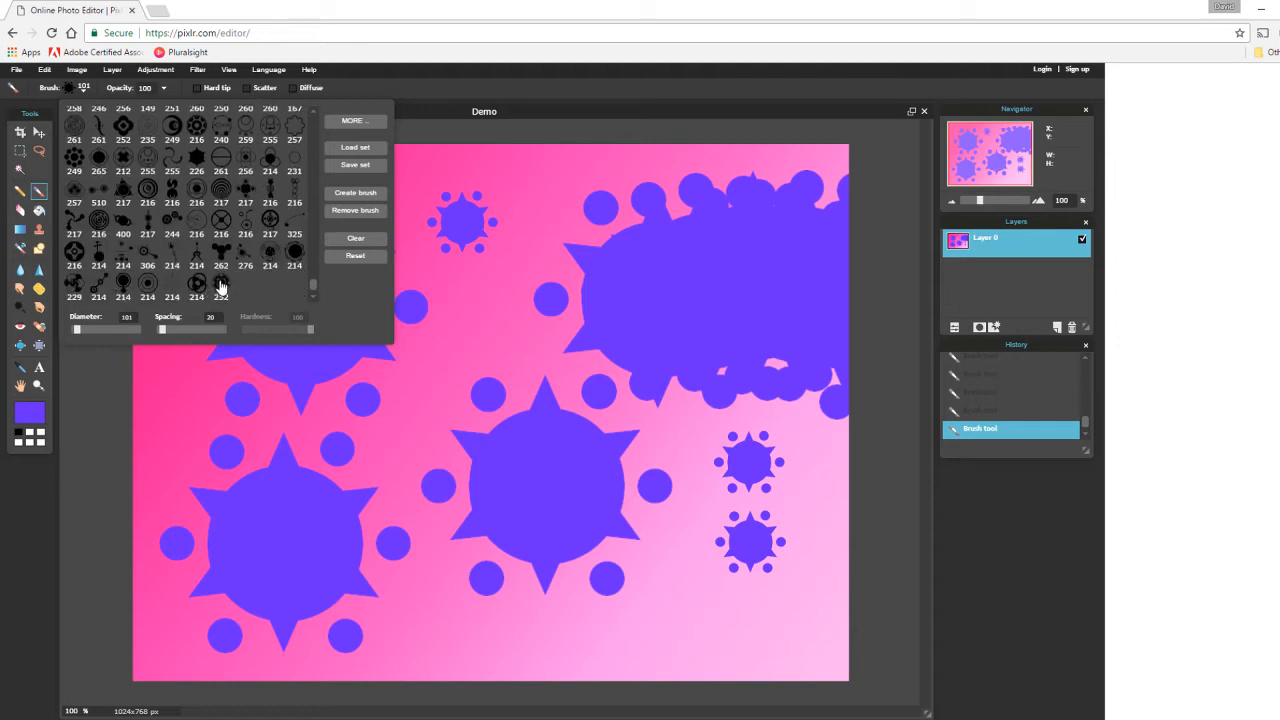
{"action": "left_click", "coordinate": [172, 255]}
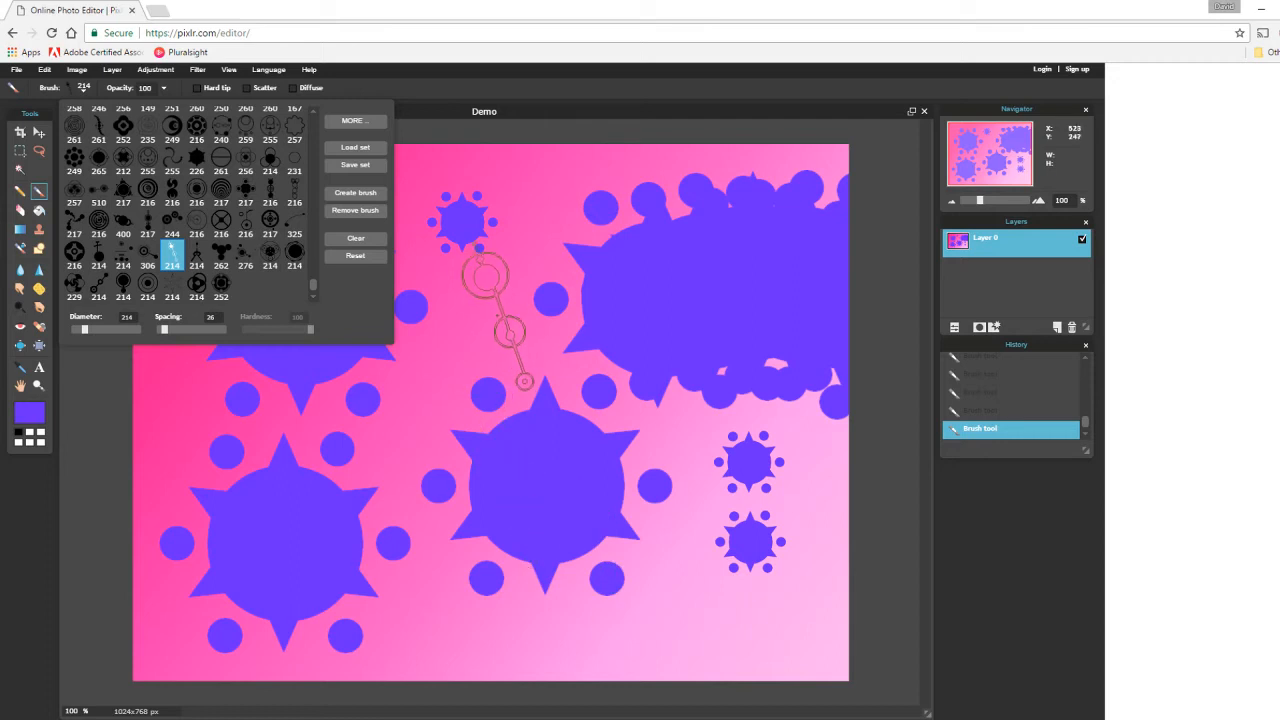
{"action": "left_click", "coordinate": [490, 317]}
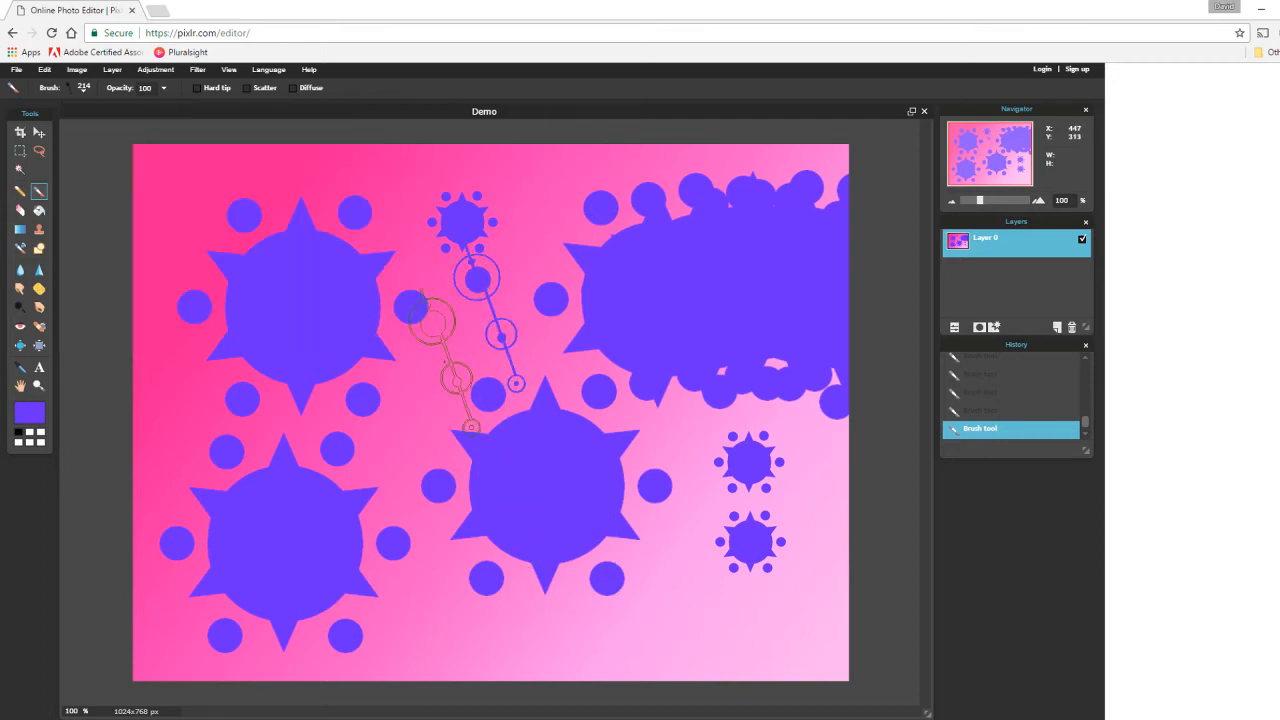
{"action": "left_click_drag", "start_coordinate": [428, 345], "coordinate": [378, 525]}
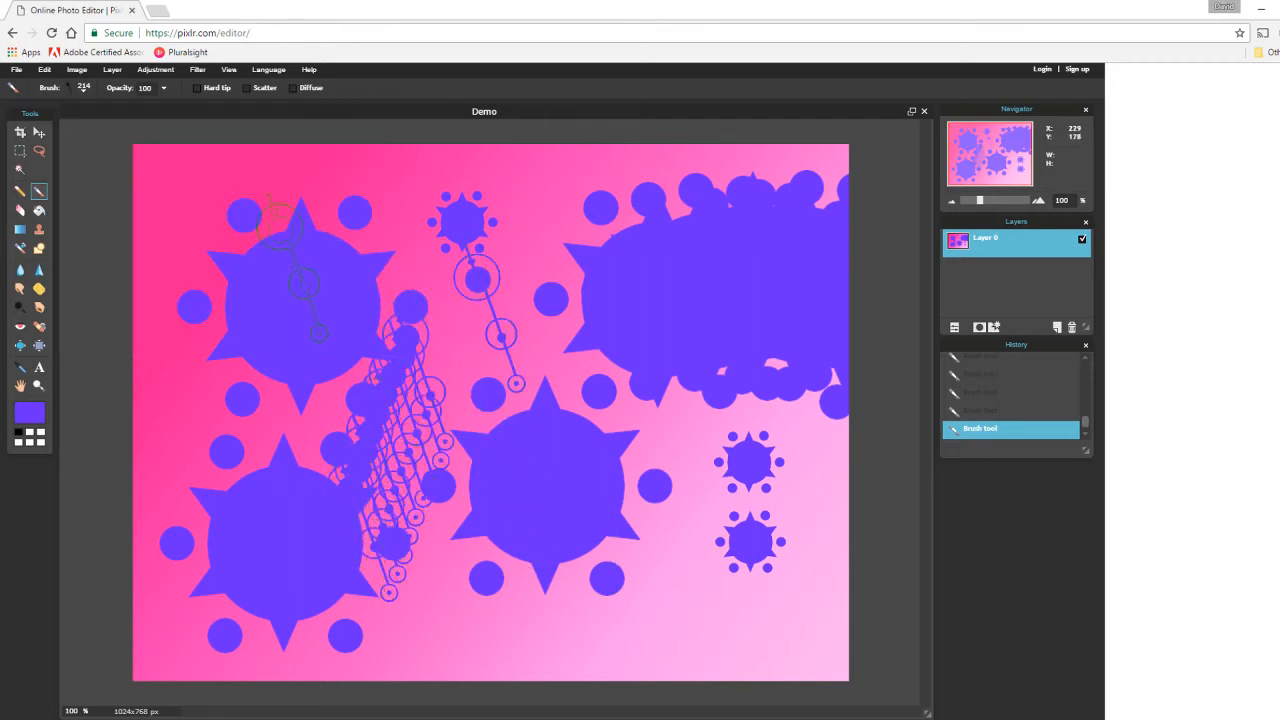
{"action": "left_click", "coordinate": [80, 91]}
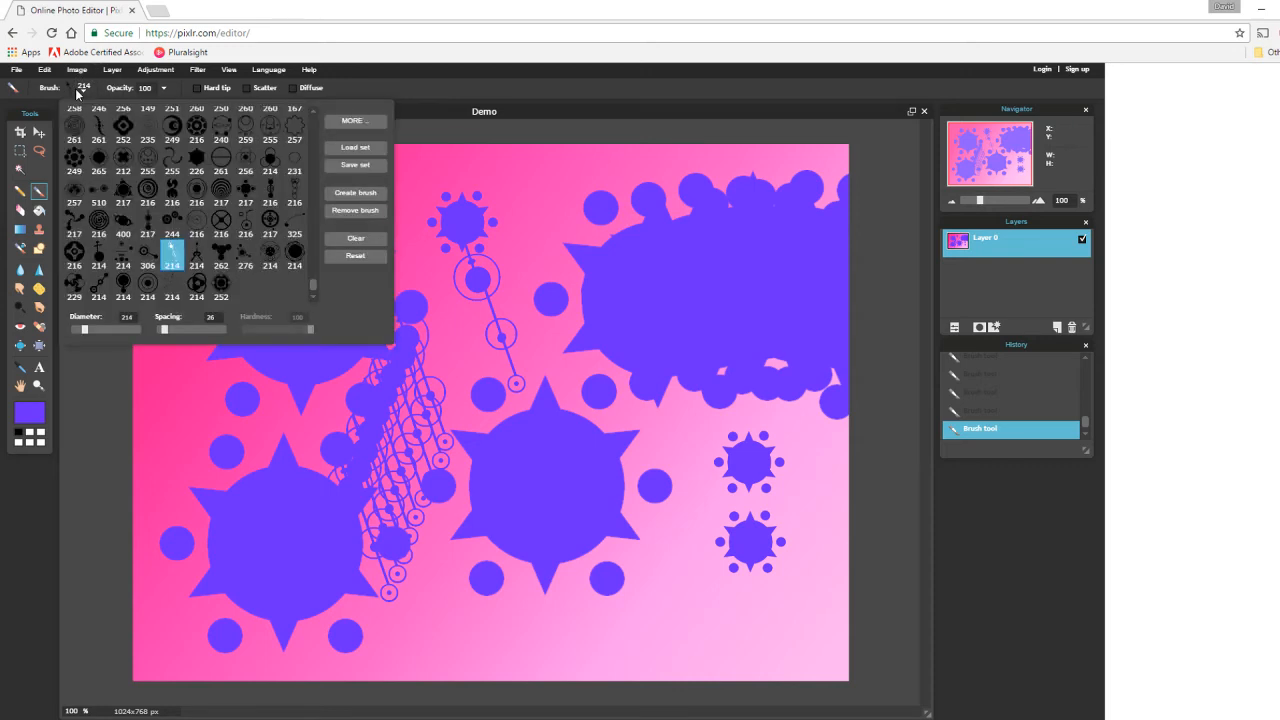
{"action": "scroll", "coordinate": [138, 258], "scroll_direction": "up", "scroll_amount": 5}
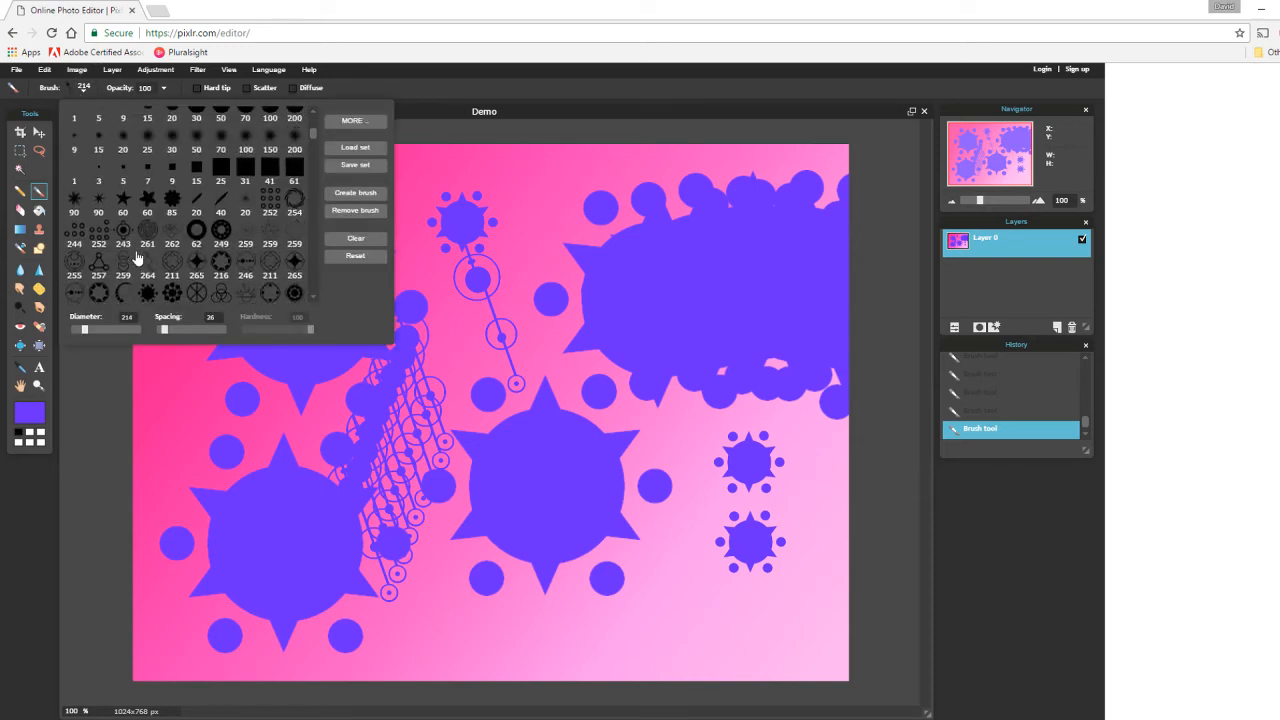
{"action": "left_click", "coordinate": [509, 118]}
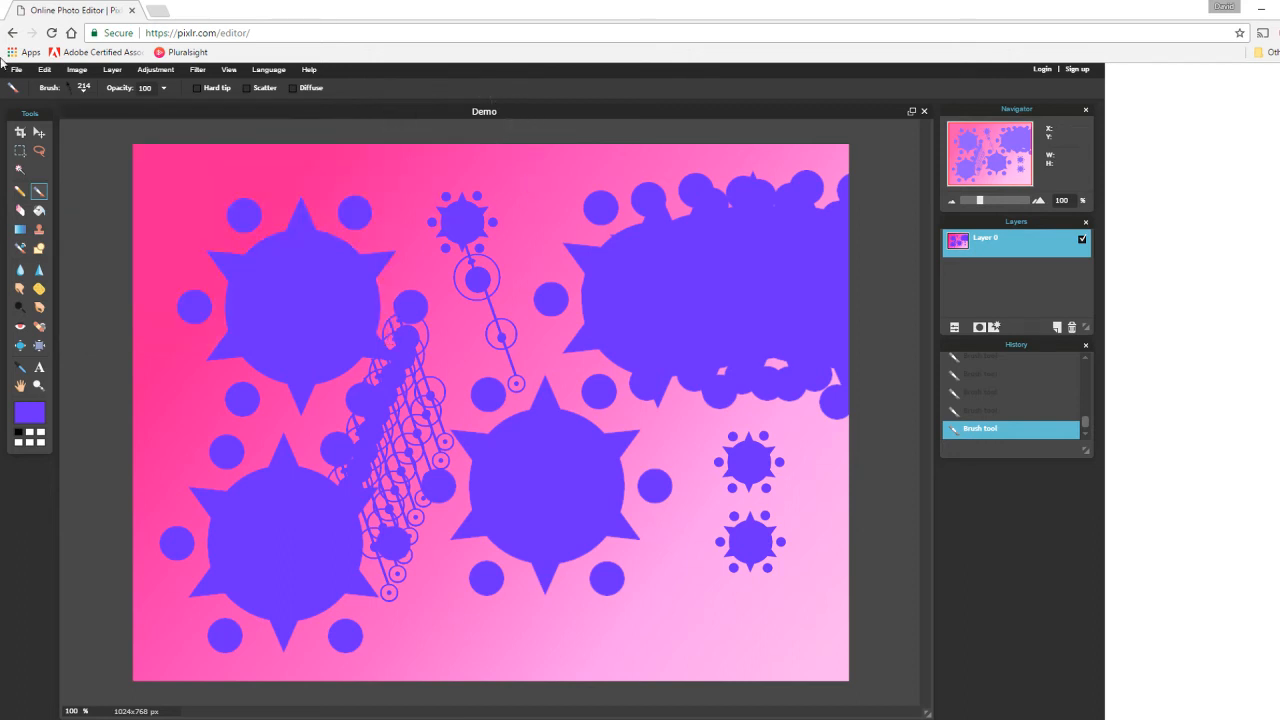
Switch to the Drawing tool and examine the options of its rectangle, rounded rectangle, ellipse and line shapes
{"action": "left_click", "coordinate": [37, 249]}
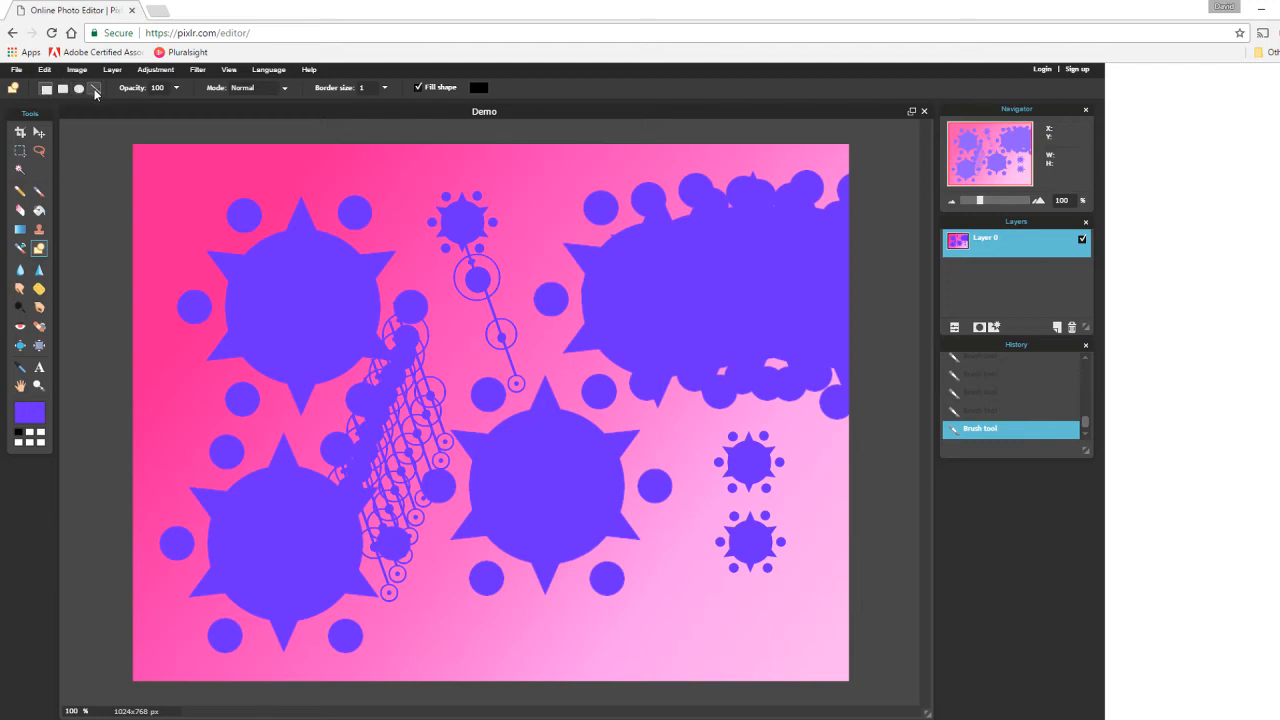
{"action": "left_click", "coordinate": [46, 89]}
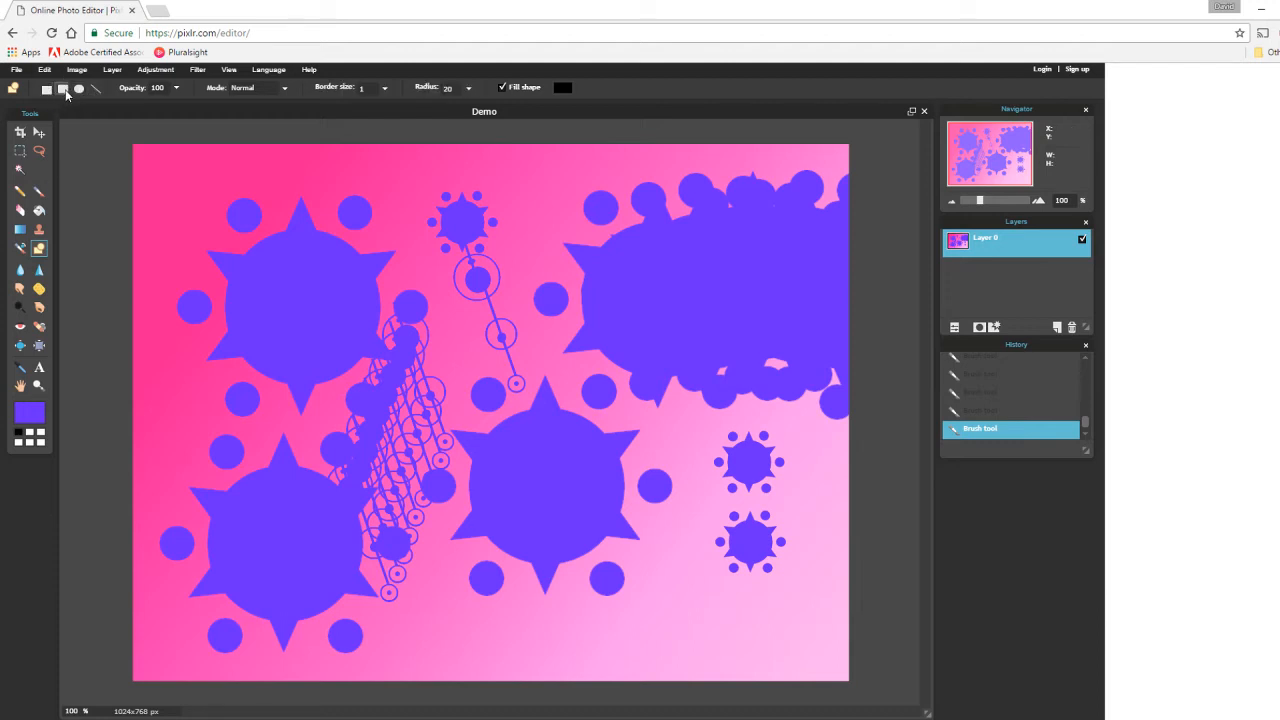
{"action": "left_click", "coordinate": [46, 90]}
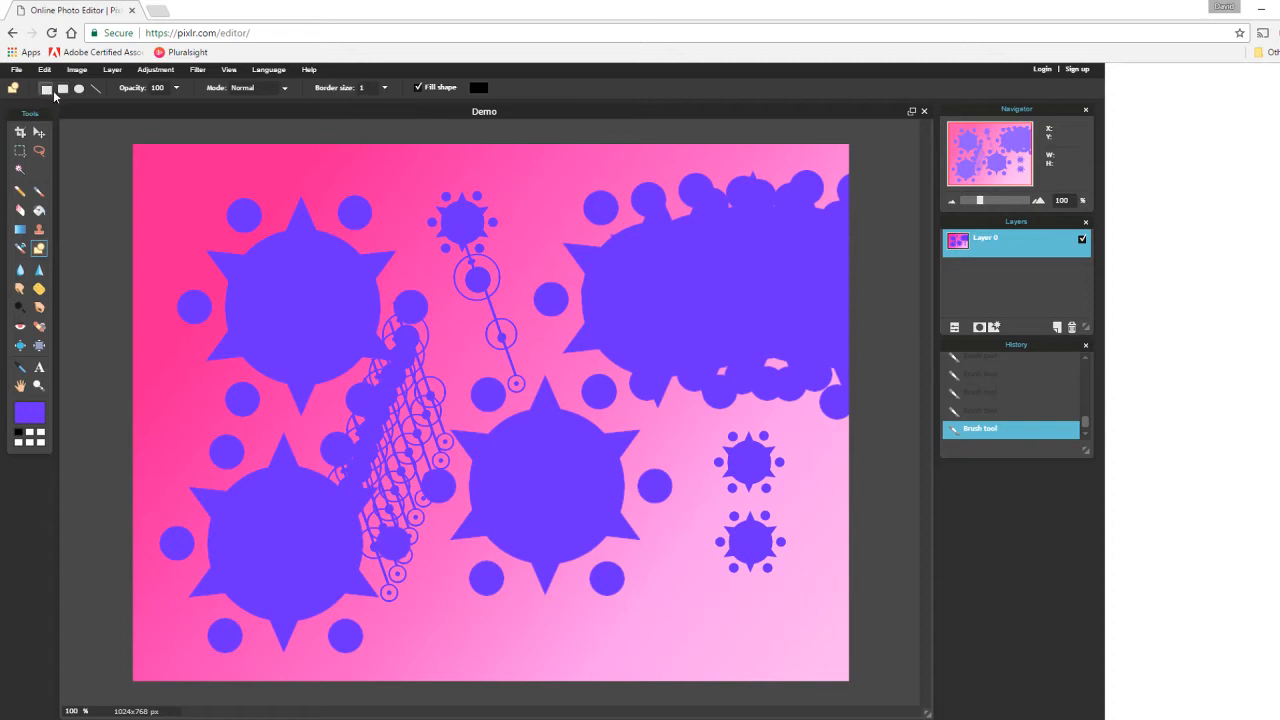
{"action": "left_click", "coordinate": [62, 89]}
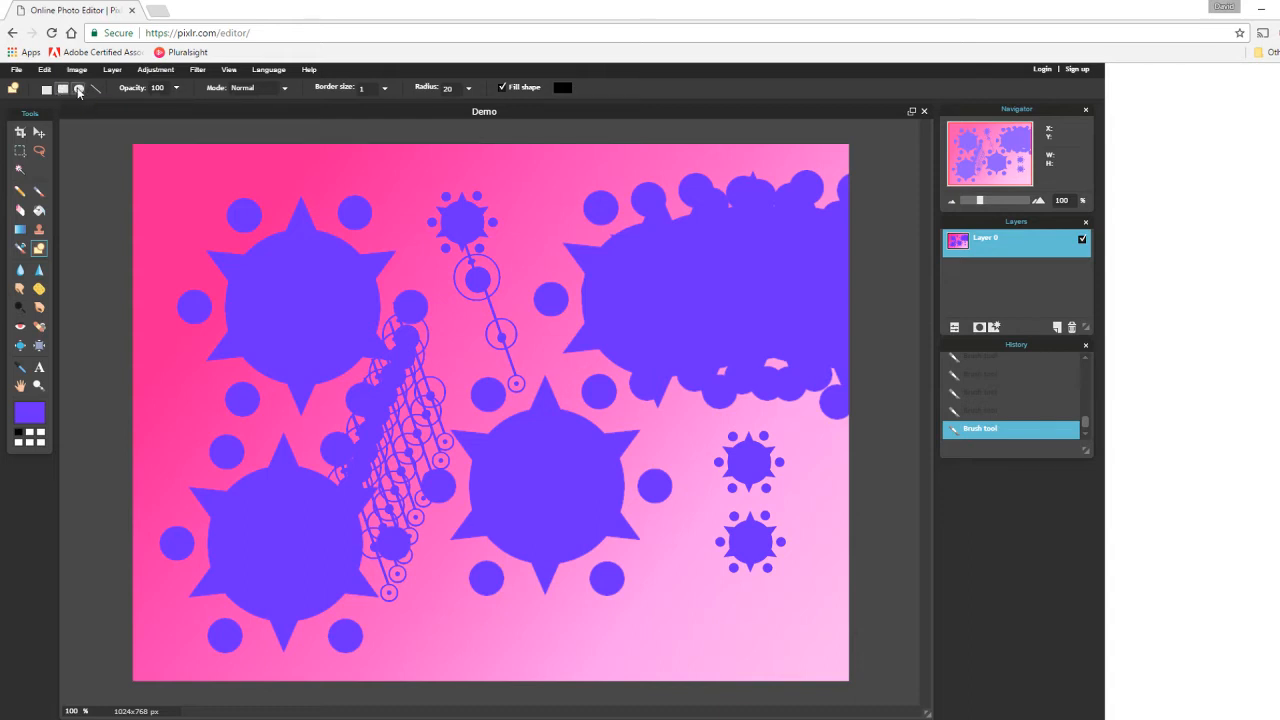
{"action": "left_click", "coordinate": [79, 90]}
{"action": "left_click", "coordinate": [95, 88]}
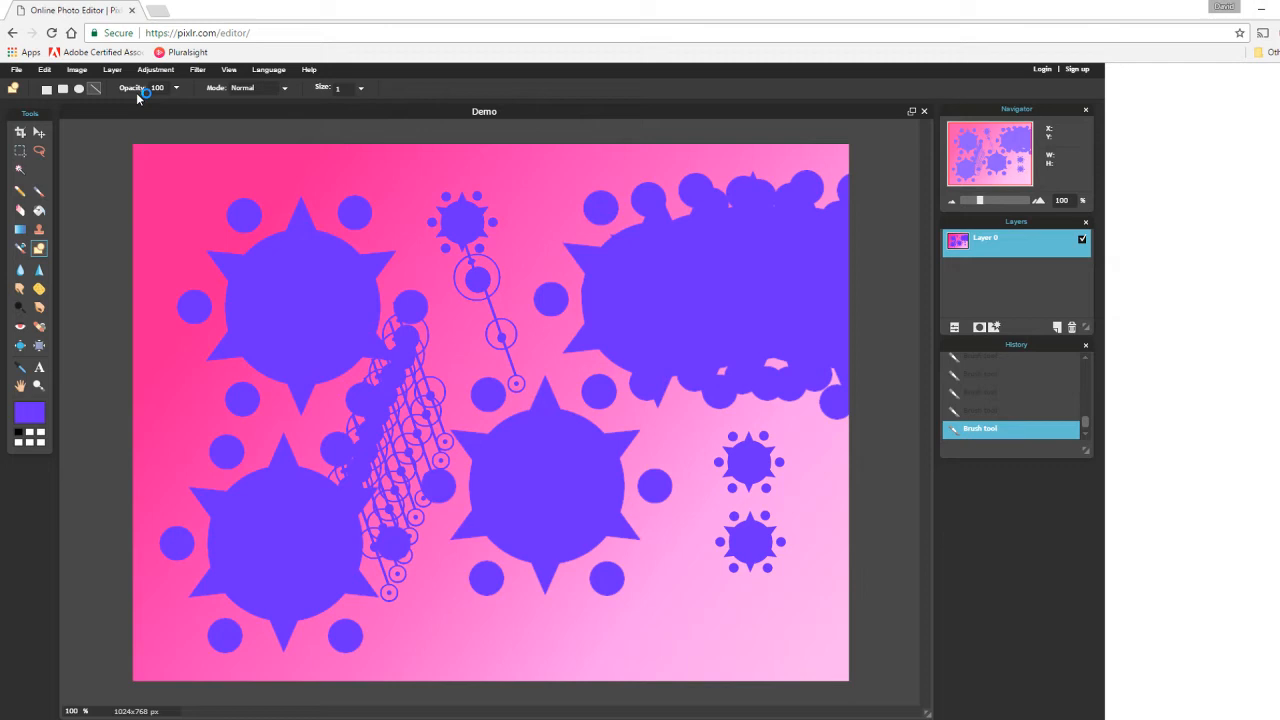
{"action": "left_click", "coordinate": [79, 89]}
Select the rounded rectangle shape and set its corner radius to 30
{"action": "left_click", "coordinate": [62, 89]}
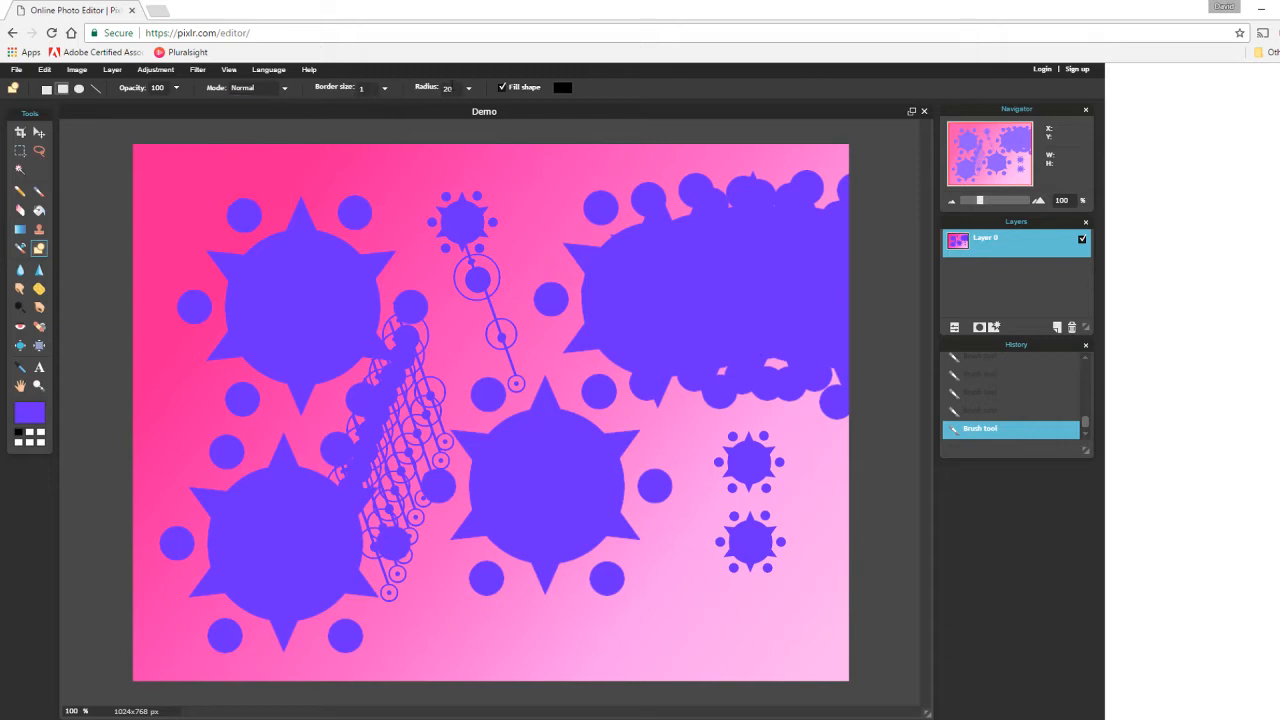
{"action": "left_click", "coordinate": [468, 89]}
{"action": "left_click_drag", "start_coordinate": [407, 108], "coordinate": [411, 110]}
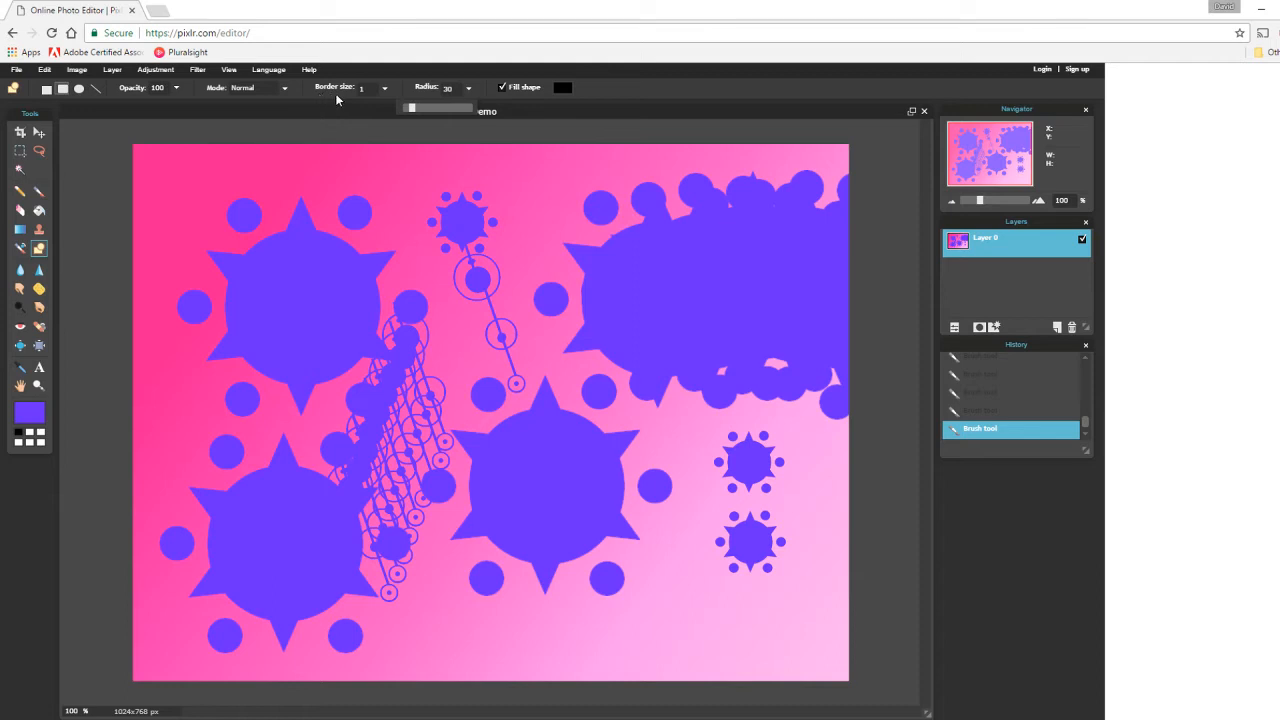
Set the fill color to blue 0062ff and the border size to 10, and draw a rounded rectangle below the two small lower-right suns
{"action": "left_click", "coordinate": [45, 89]}
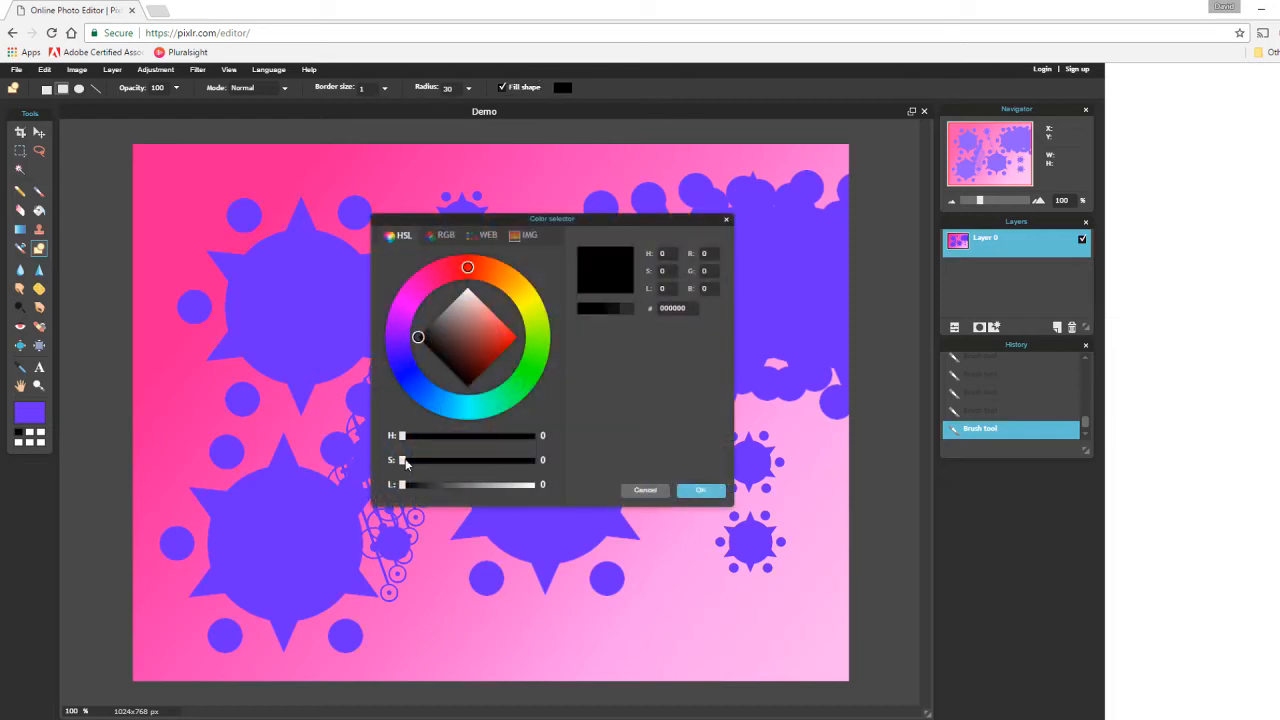
{"action": "left_click_drag", "start_coordinate": [409, 373], "coordinate": [425, 393]}
{"action": "left_click_drag", "start_coordinate": [419, 337], "coordinate": [517, 337]}
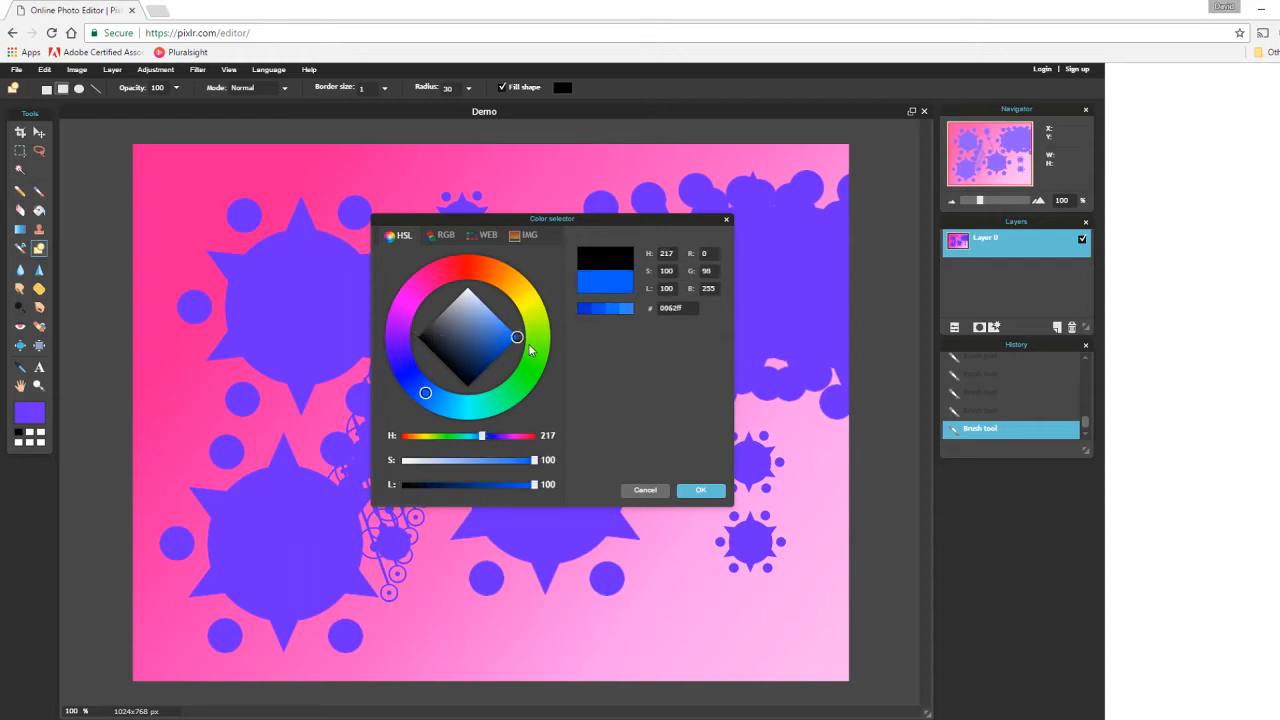
{"action": "left_click", "coordinate": [711, 496]}
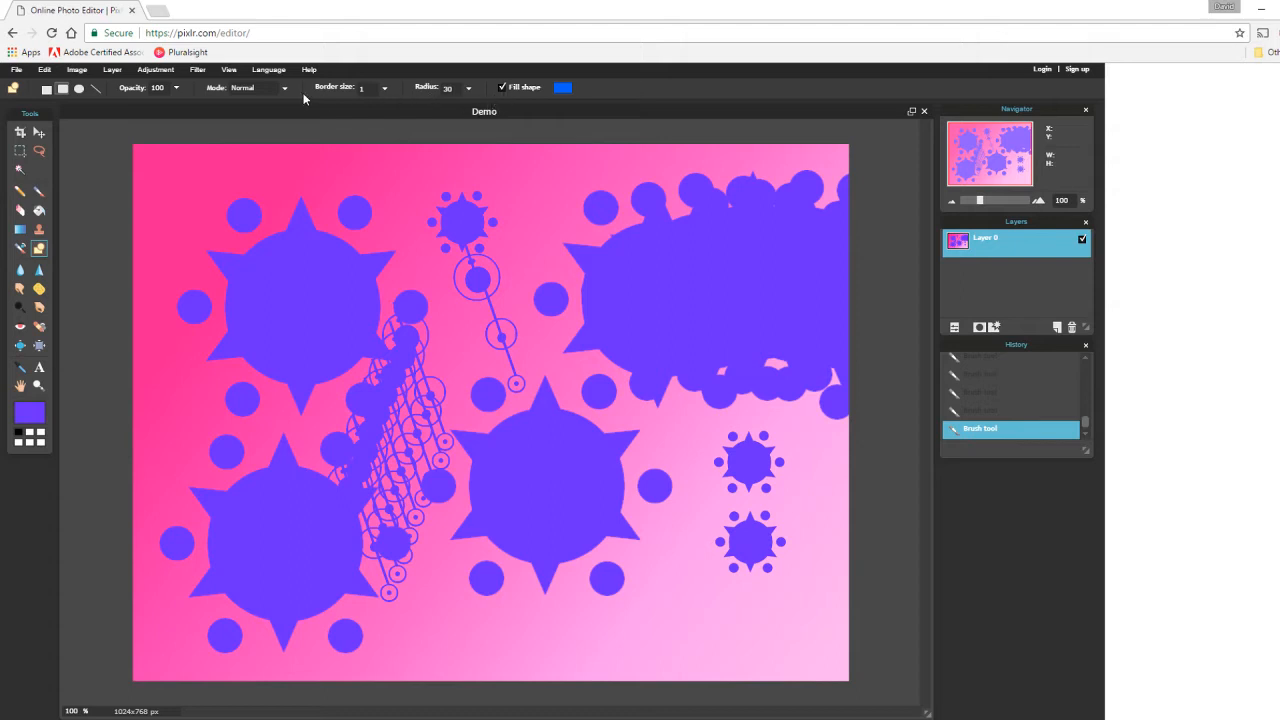
{"action": "left_click", "coordinate": [384, 89]}
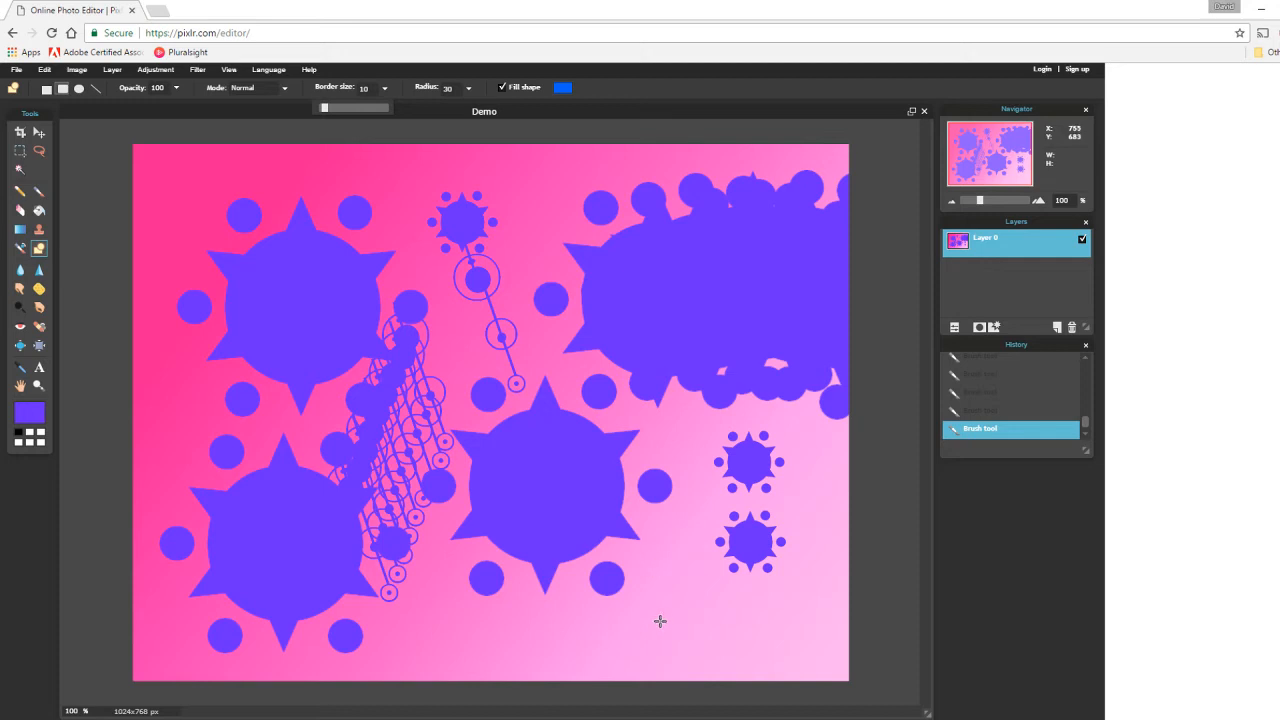
{"action": "left_click_drag", "start_coordinate": [666, 598], "coordinate": [765, 658]}
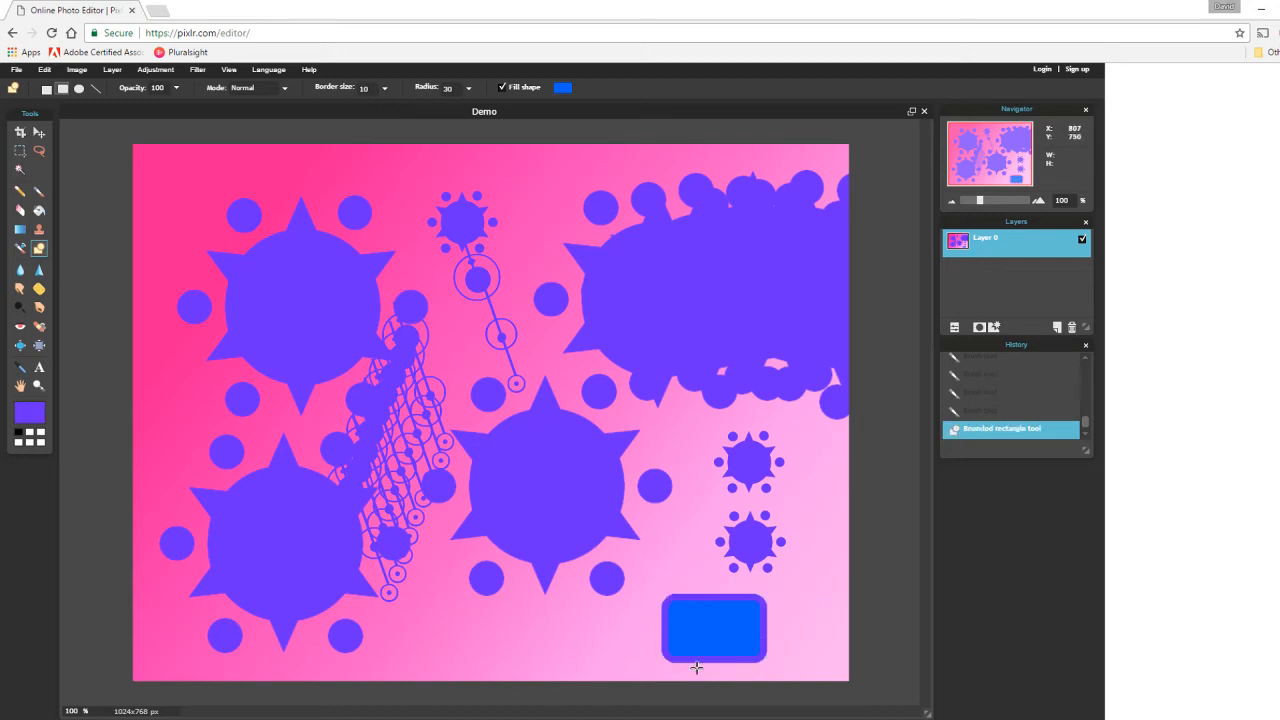
Set the main color to black 000000 and draw an unfilled ellipse with border size 1 around the small upper-middle sun
{"action": "left_click", "coordinate": [78, 89]}
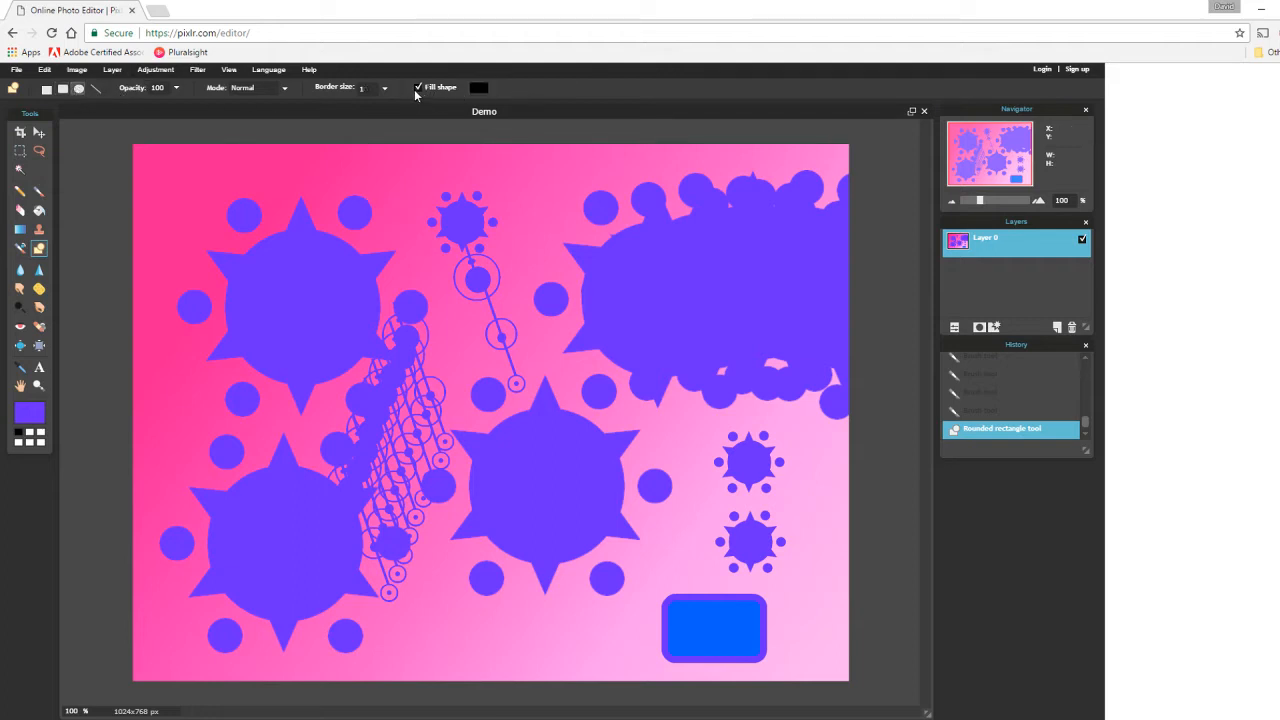
{"action": "left_click", "coordinate": [40, 412]}
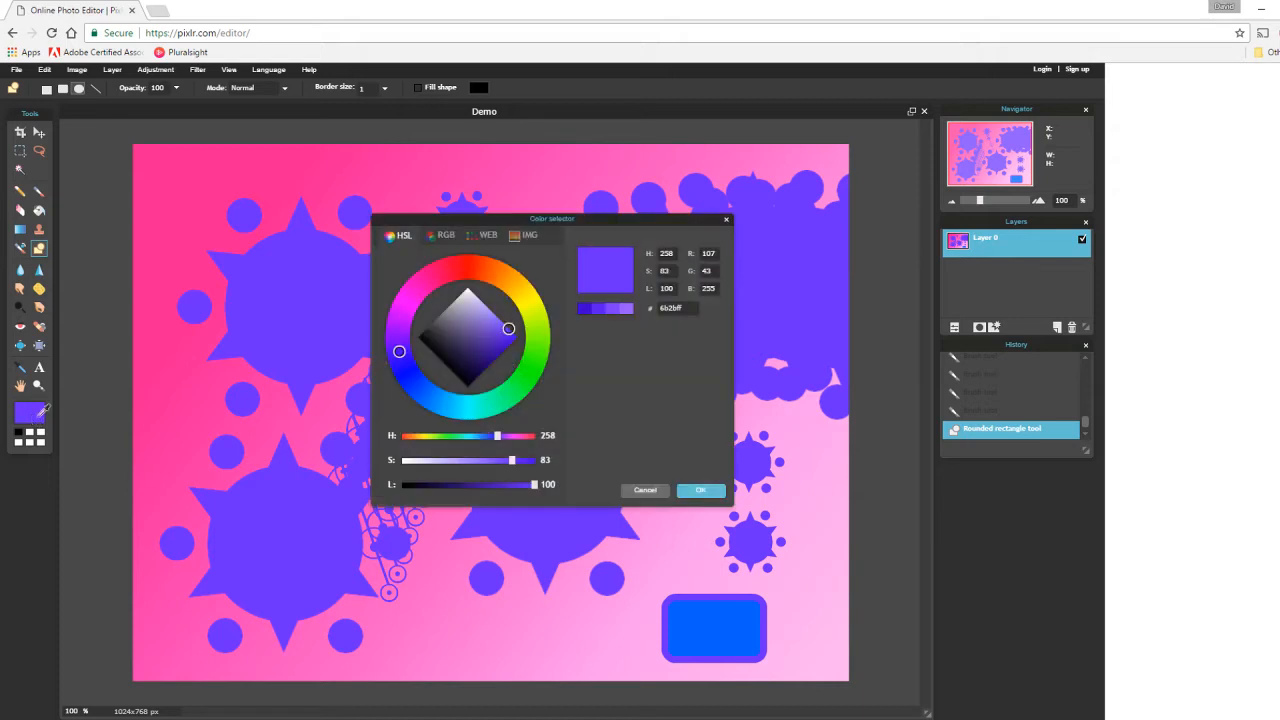
{"action": "left_click_drag", "start_coordinate": [502, 335], "coordinate": [395, 335]}
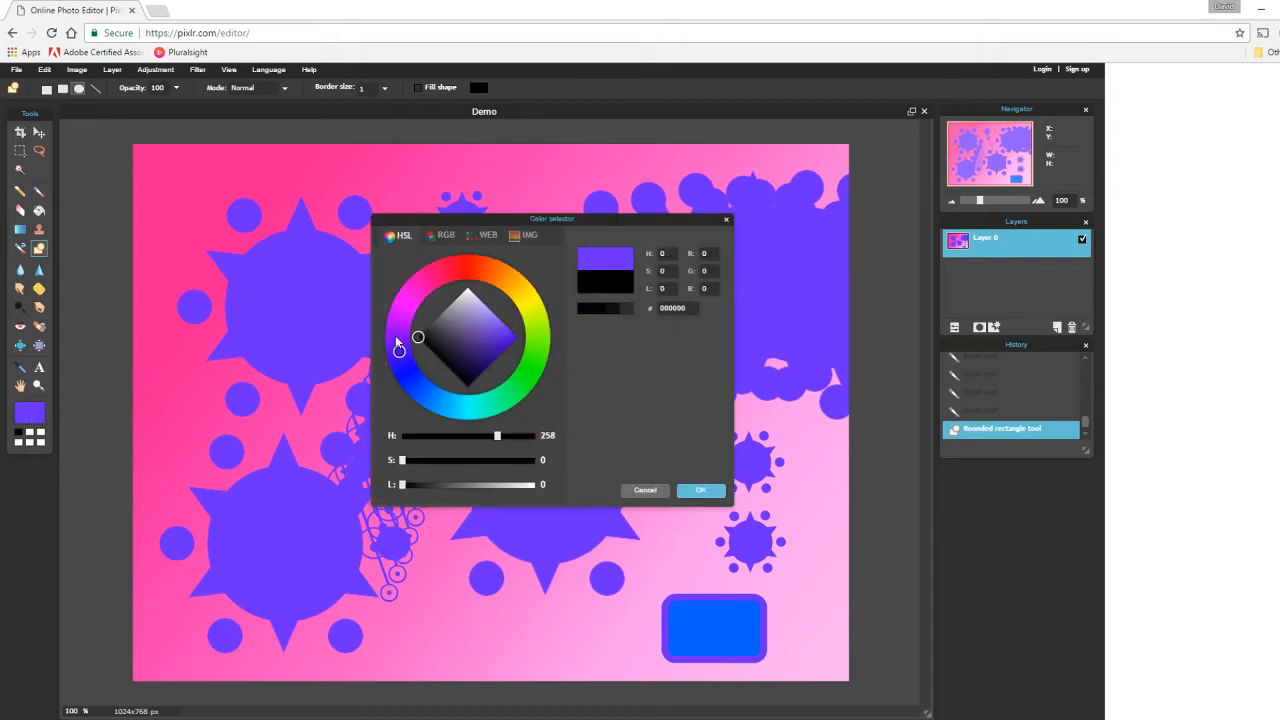
{"action": "left_click", "coordinate": [698, 490]}
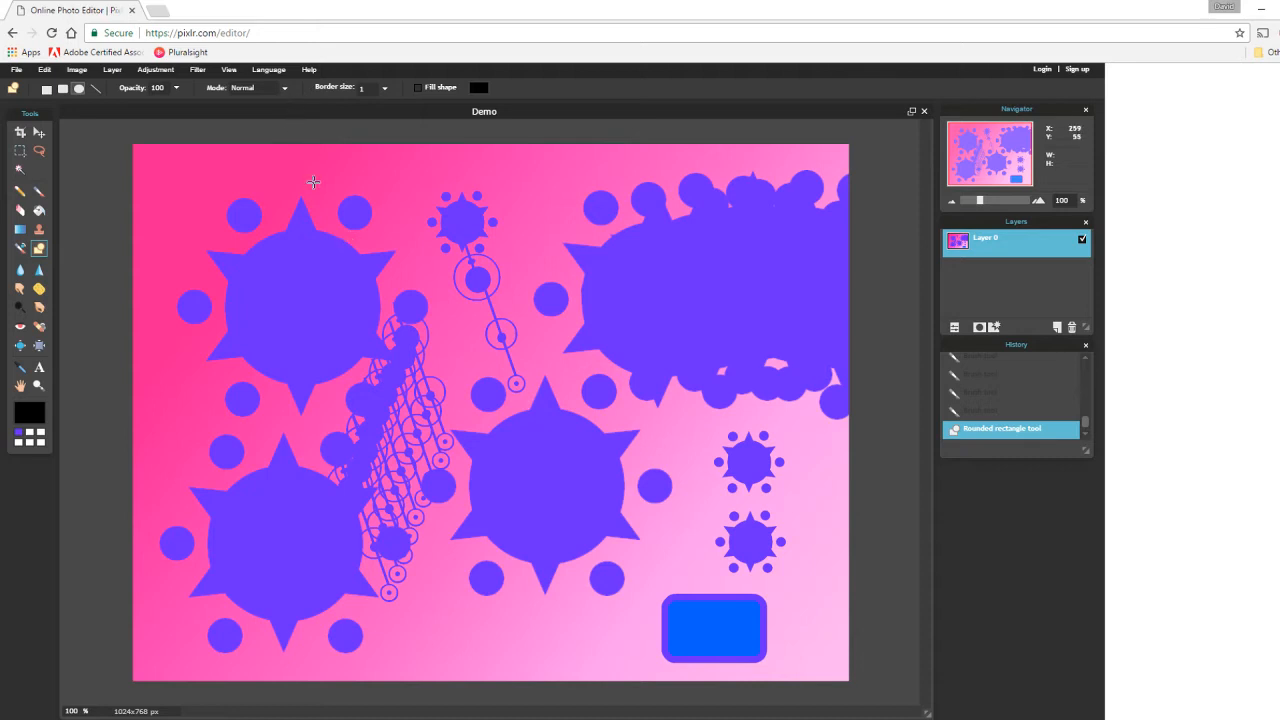
{"action": "left_click_drag", "start_coordinate": [398, 200], "coordinate": [588, 396]}
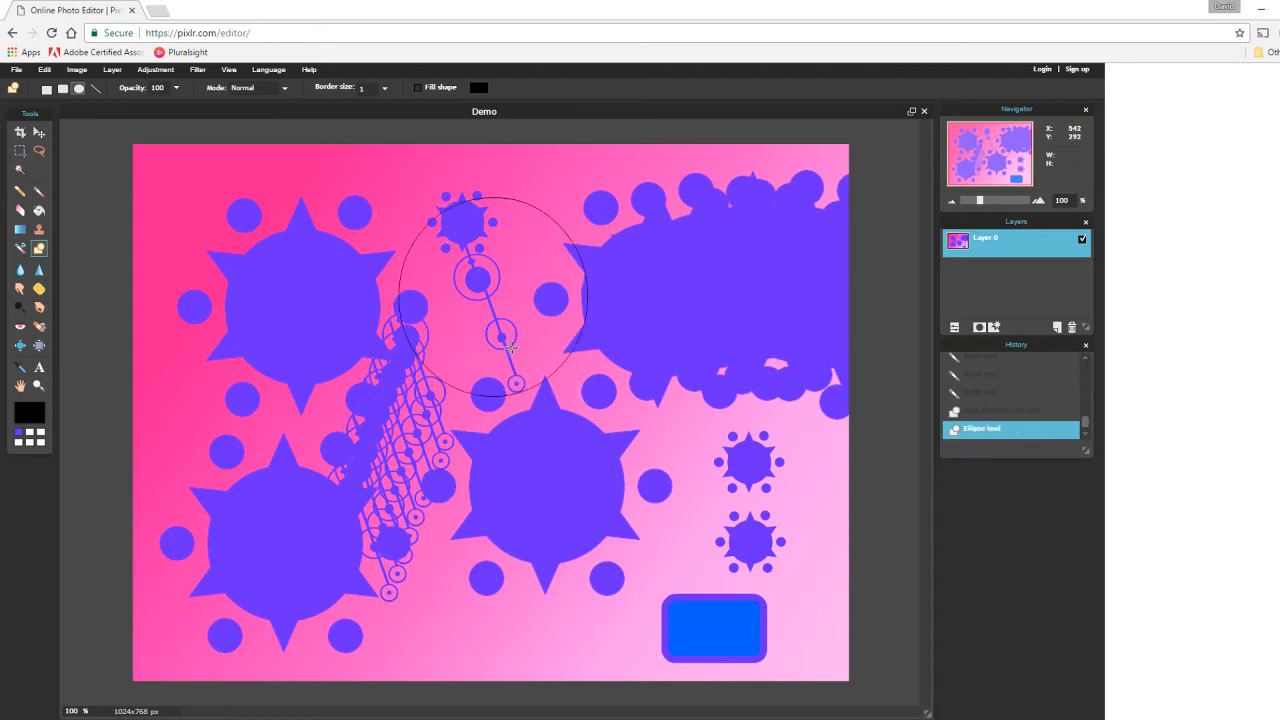
Set the ellipse border size to 50 and draw a thick black ring over the upper-left sun
{"action": "left_click", "coordinate": [384, 88]}
{"action": "left_click_drag", "start_coordinate": [355, 111], "coordinate": [352, 111]}
{"action": "left_click_drag", "start_coordinate": [293, 328], "coordinate": [357, 387]}
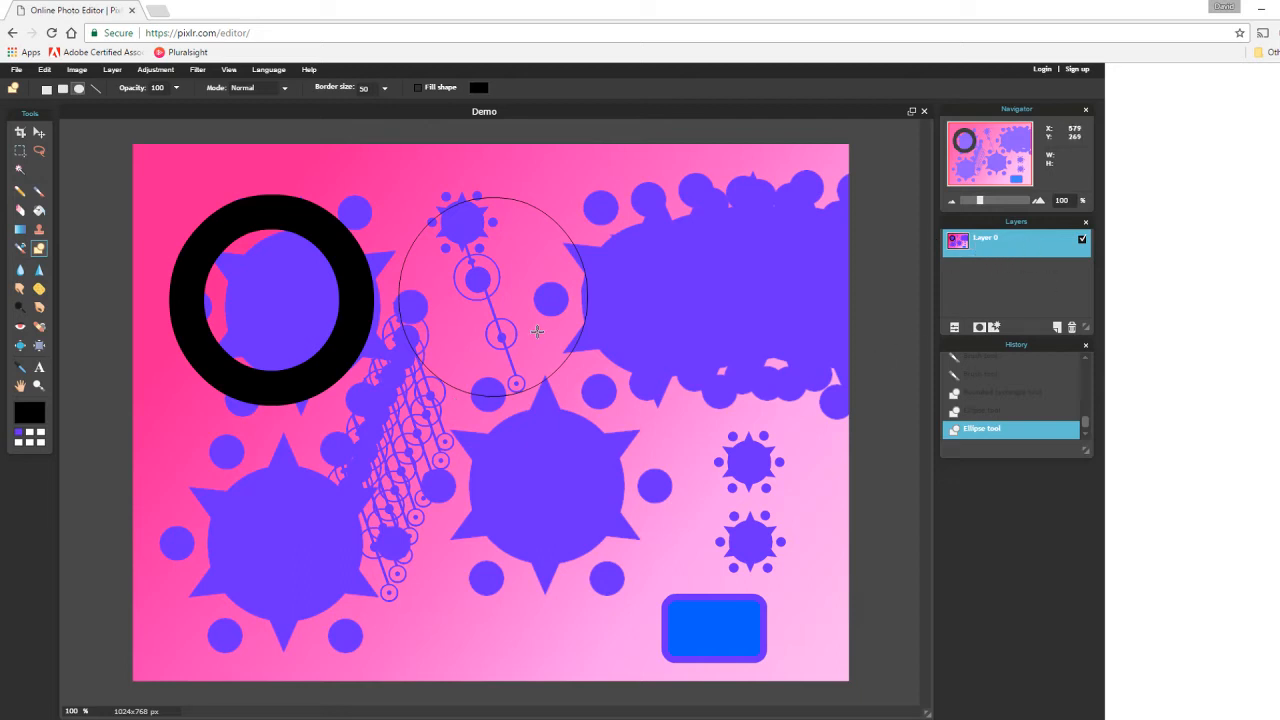
Try to reposition the black ring with the Move tool, and undo the ring
{"action": "left_click", "coordinate": [38, 131]}
{"action": "mouse_move", "coordinate": [310, 236]}
{"action": "left_mouse_down"}
{"action": "mouse_move", "coordinate": [370, 251]}
{"action": "mouse_move", "coordinate": [295, 251]}
{"action": "mouse_move", "coordinate": [318, 255]}
{"action": "mouse_move", "coordinate": [320, 220]}
{"action": "mouse_move", "coordinate": [300, 230]}
{"action": "mouse_move", "coordinate": [314, 220]}
{"action": "left_mouse_up"}
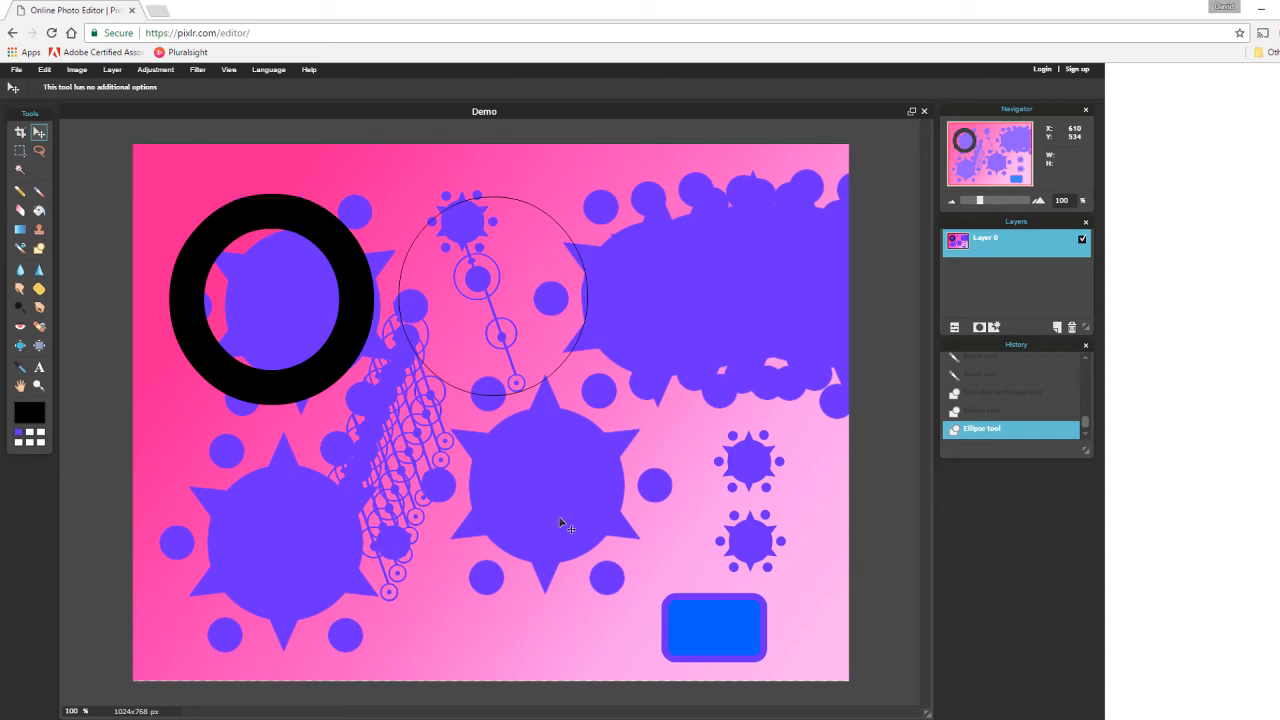
{"action": "key", "text": "ctrl+z"}
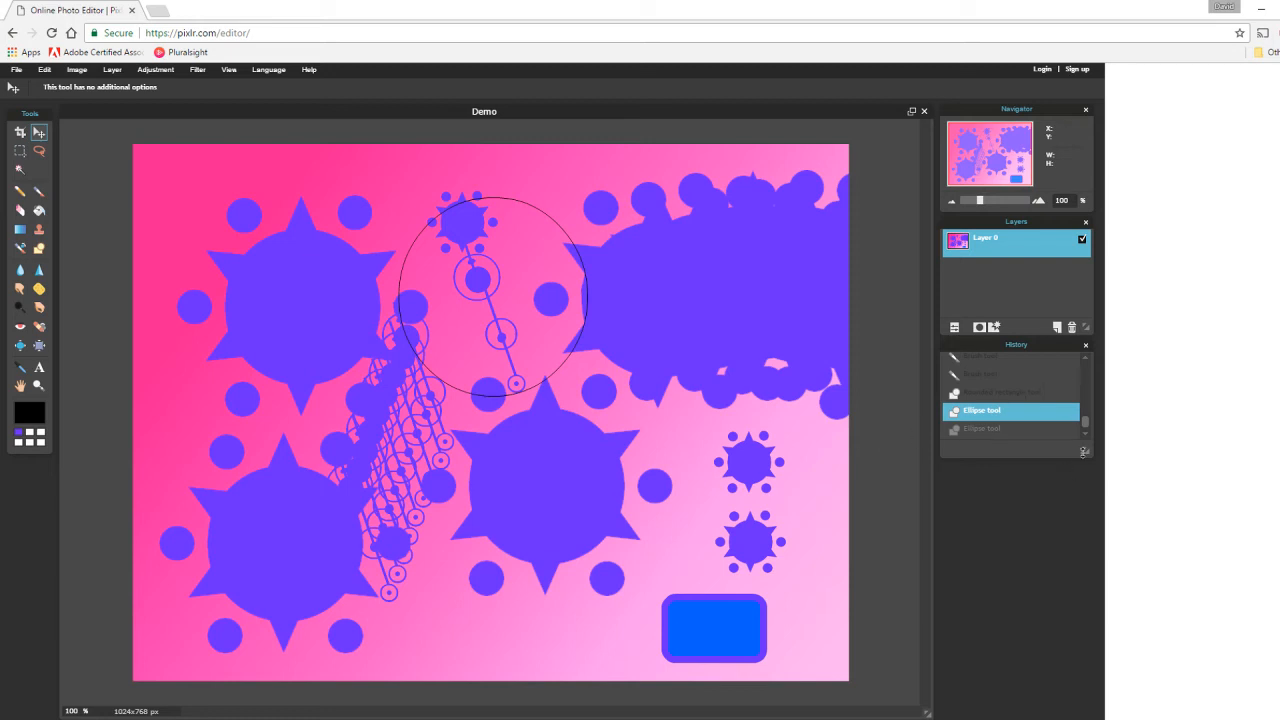
Enlarge the History list and jump back and forth between its recorded states, ending at the third brush stroke
{"action": "left_click_drag", "start_coordinate": [1085, 450], "coordinate": [1075, 668]}
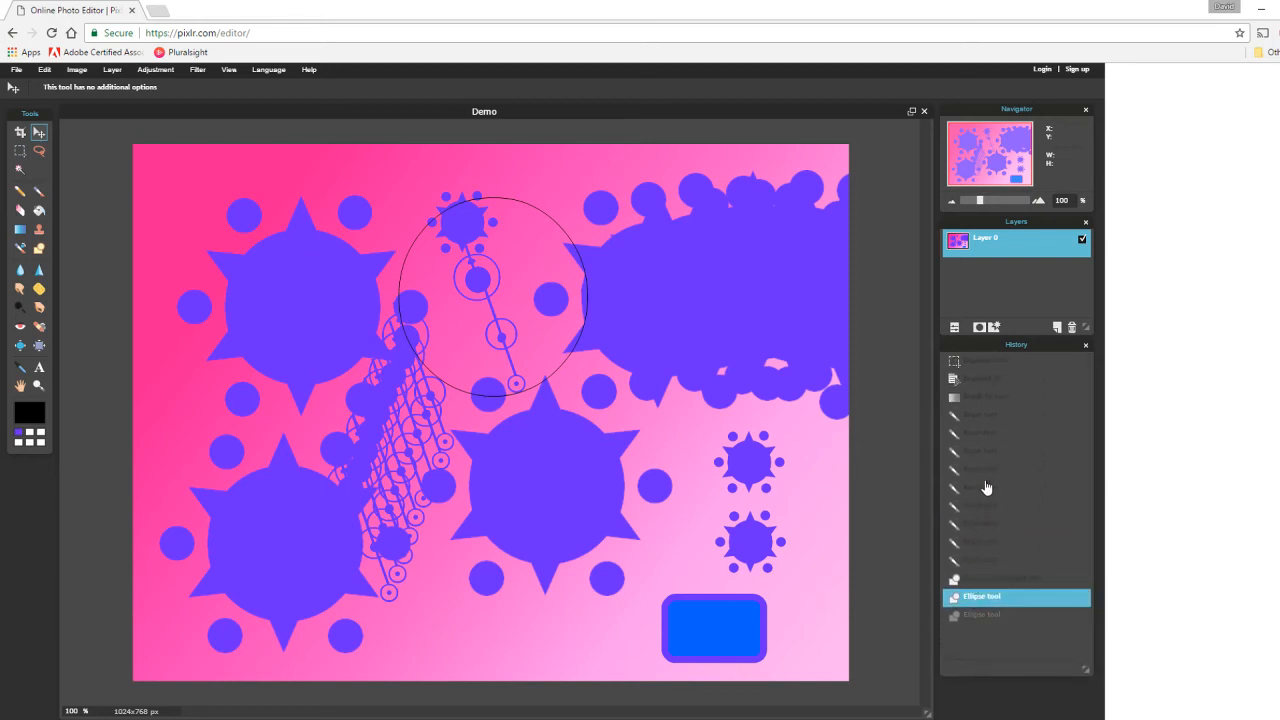
{"action": "left_click", "coordinate": [975, 563]}
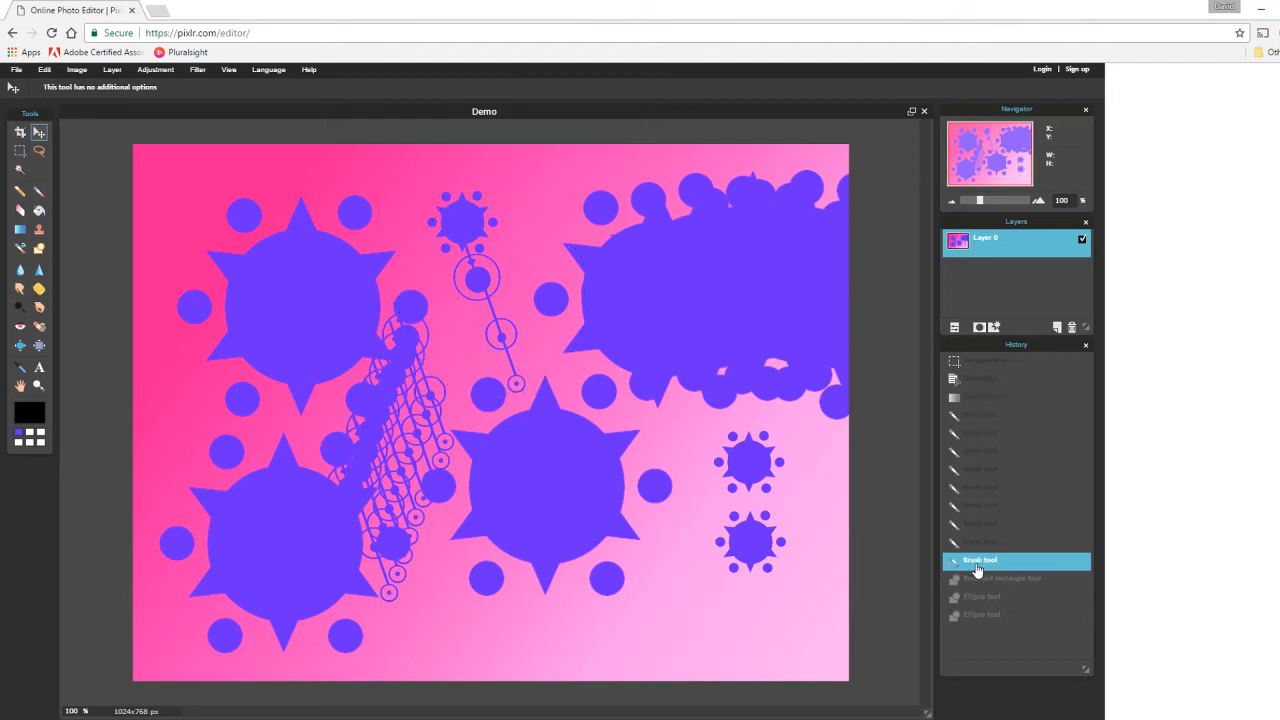
{"action": "left_click", "coordinate": [986, 455]}
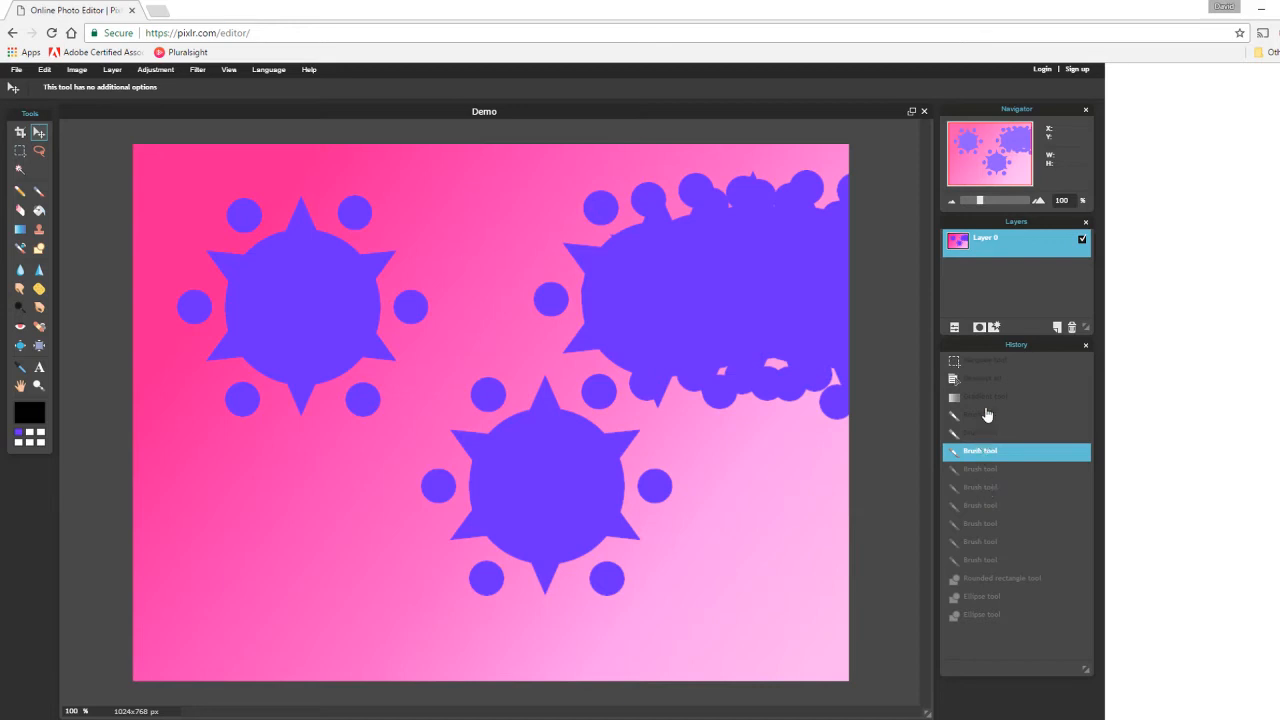
{"action": "left_click", "coordinate": [985, 415]}
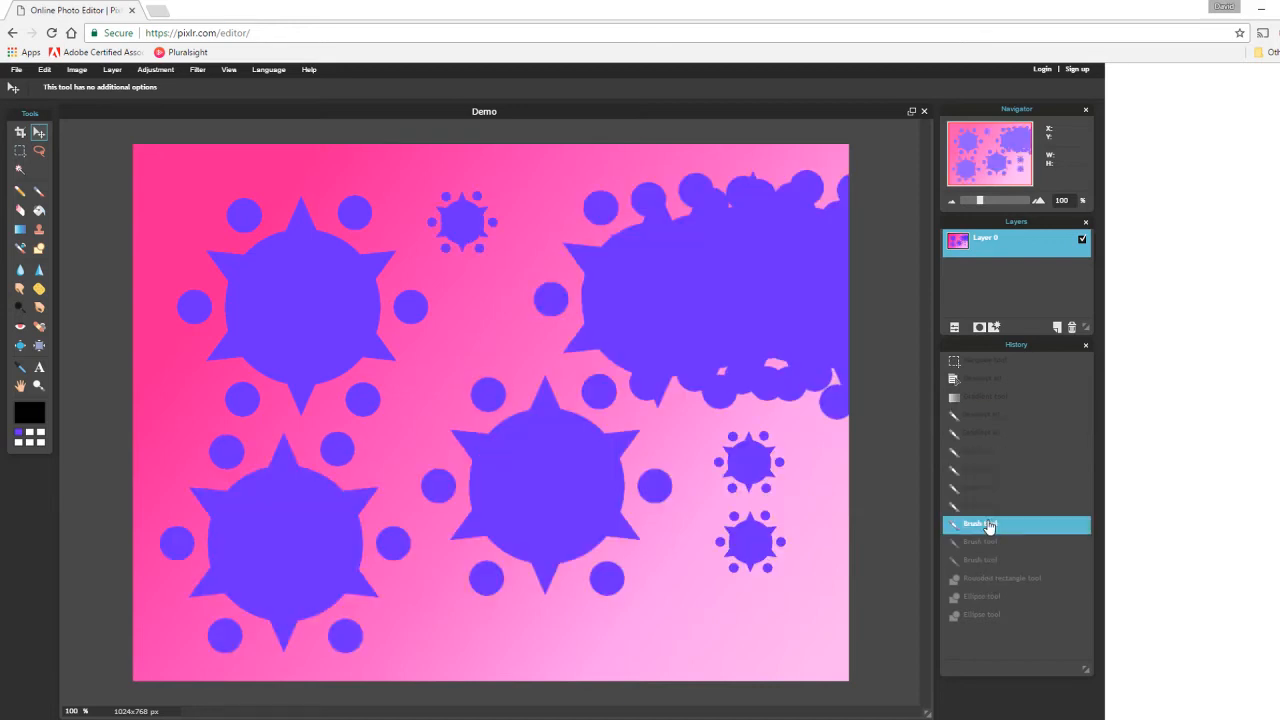
{"action": "left_click", "coordinate": [985, 523]}
{"action": "left_click", "coordinate": [978, 414]}
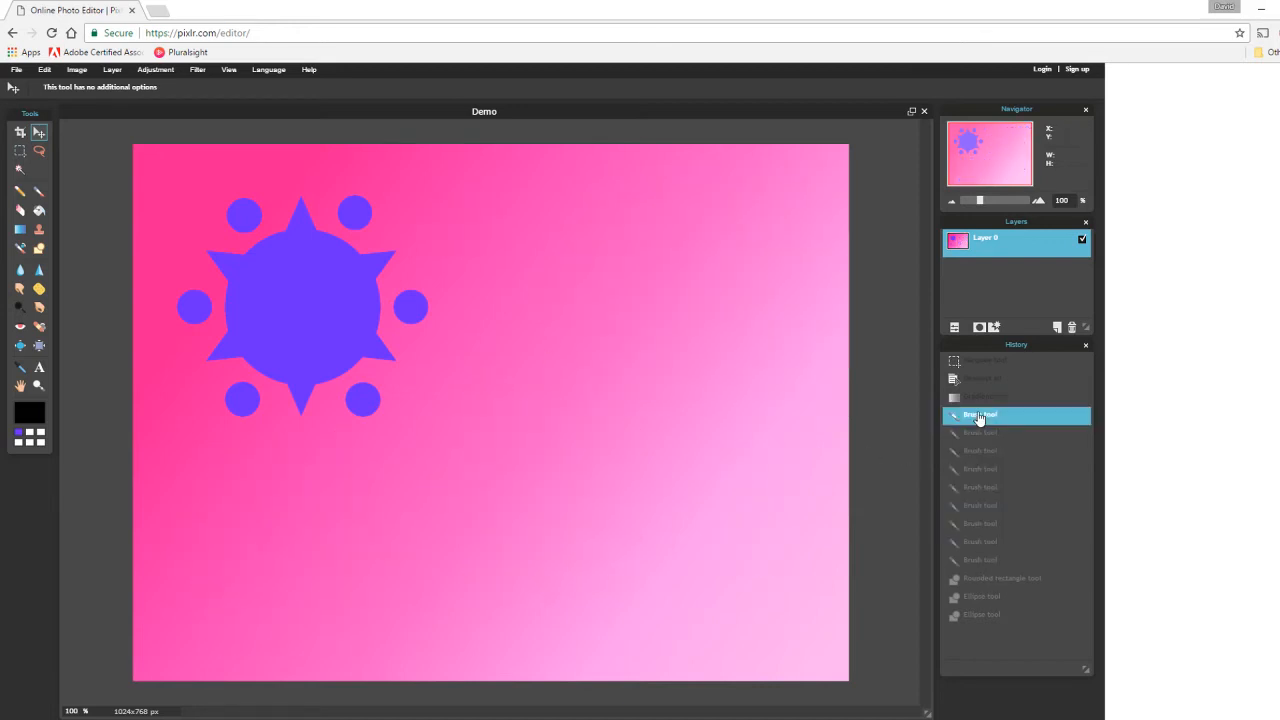
{"action": "left_click", "coordinate": [969, 434]}
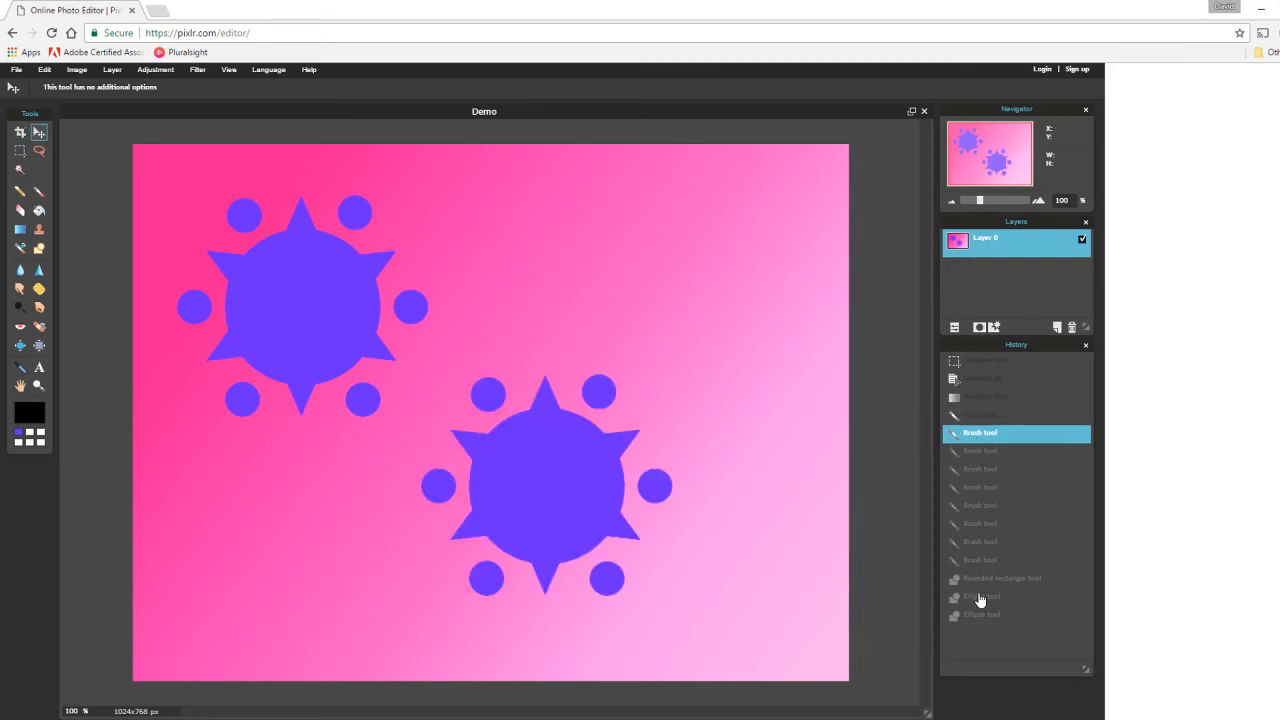
{"action": "left_click", "coordinate": [976, 452]}
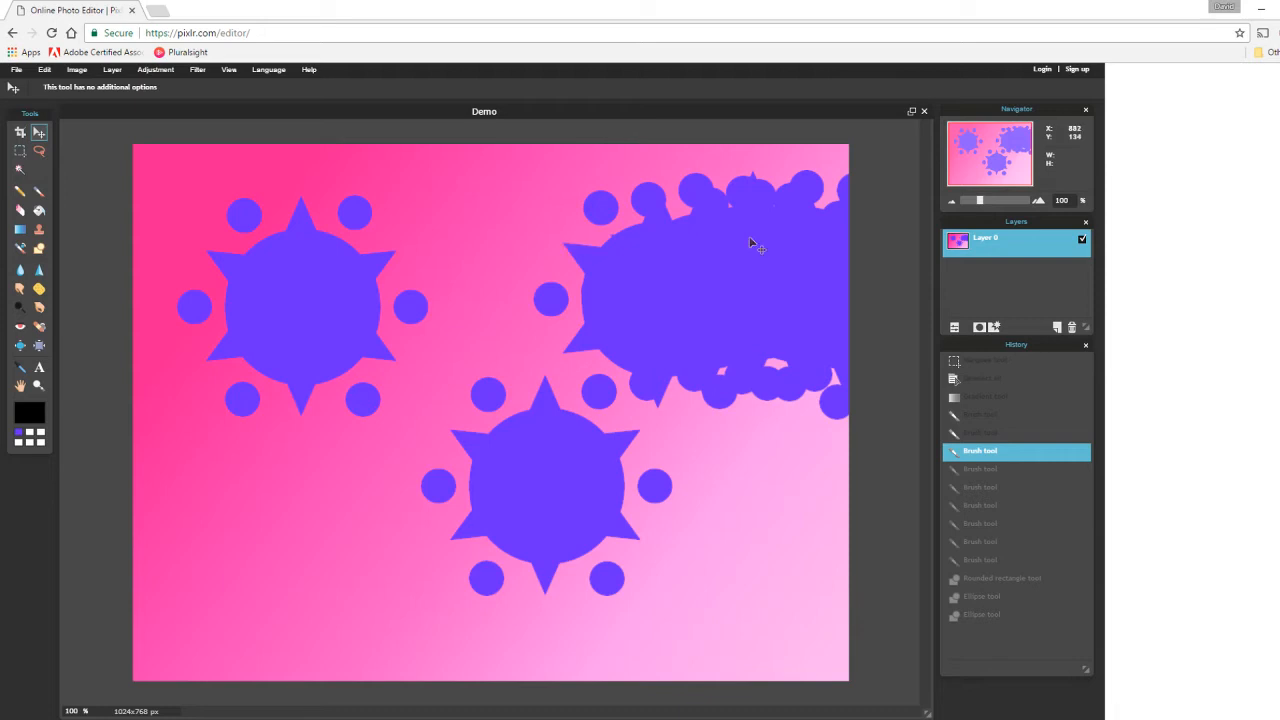
Step the history back to the second brush stroke, and draw and undo a thick black ellipse in the image's upper-right area
{"action": "left_click", "coordinate": [994, 433]}
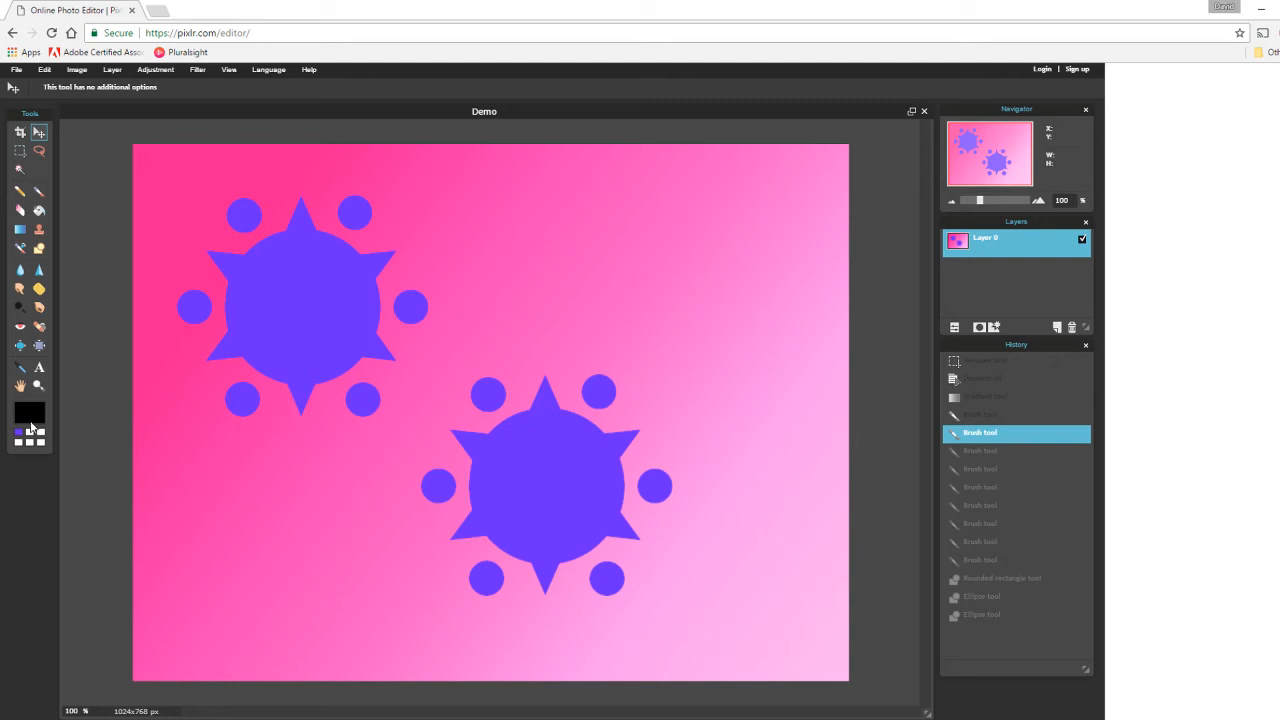
{"action": "left_click", "coordinate": [42, 249]}
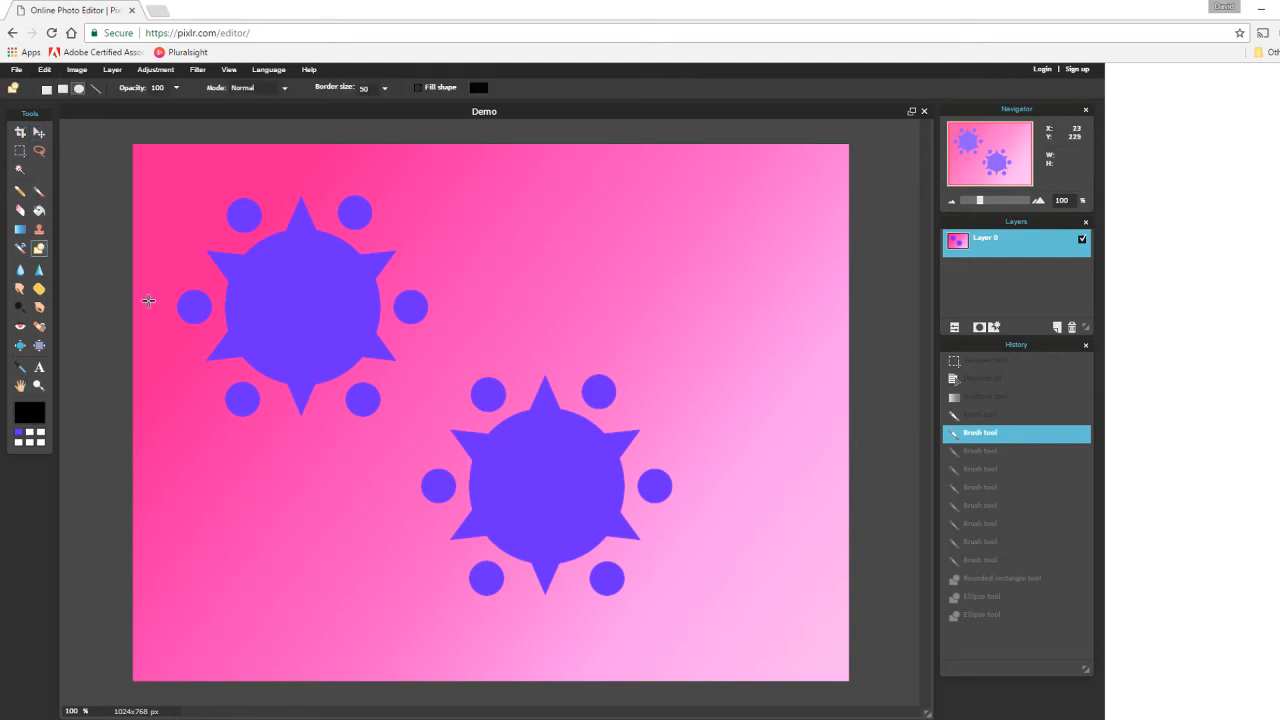
{"action": "mouse_move", "coordinate": [536, 202]}
{"action": "left_mouse_down"}
{"action": "mouse_move", "coordinate": [640, 246]}
{"action": "mouse_move", "coordinate": [731, 323]}
{"action": "left_mouse_up"}
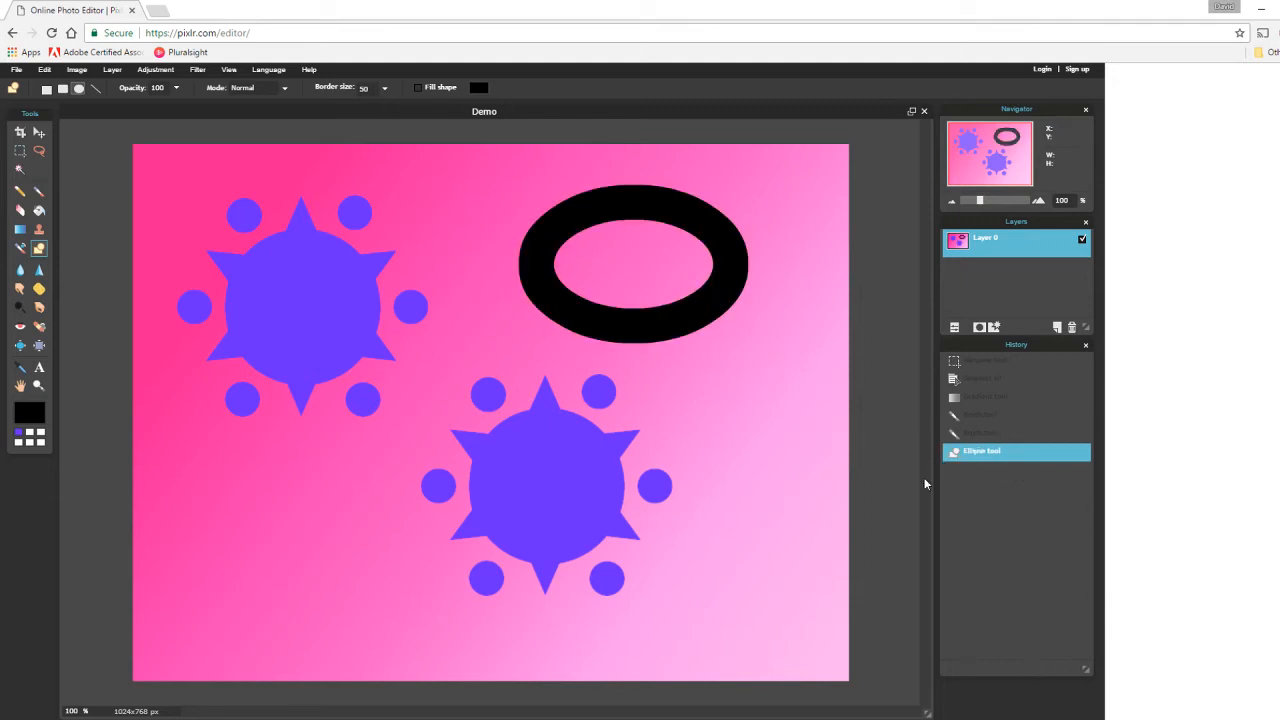
{"action": "left_click", "coordinate": [972, 434]}
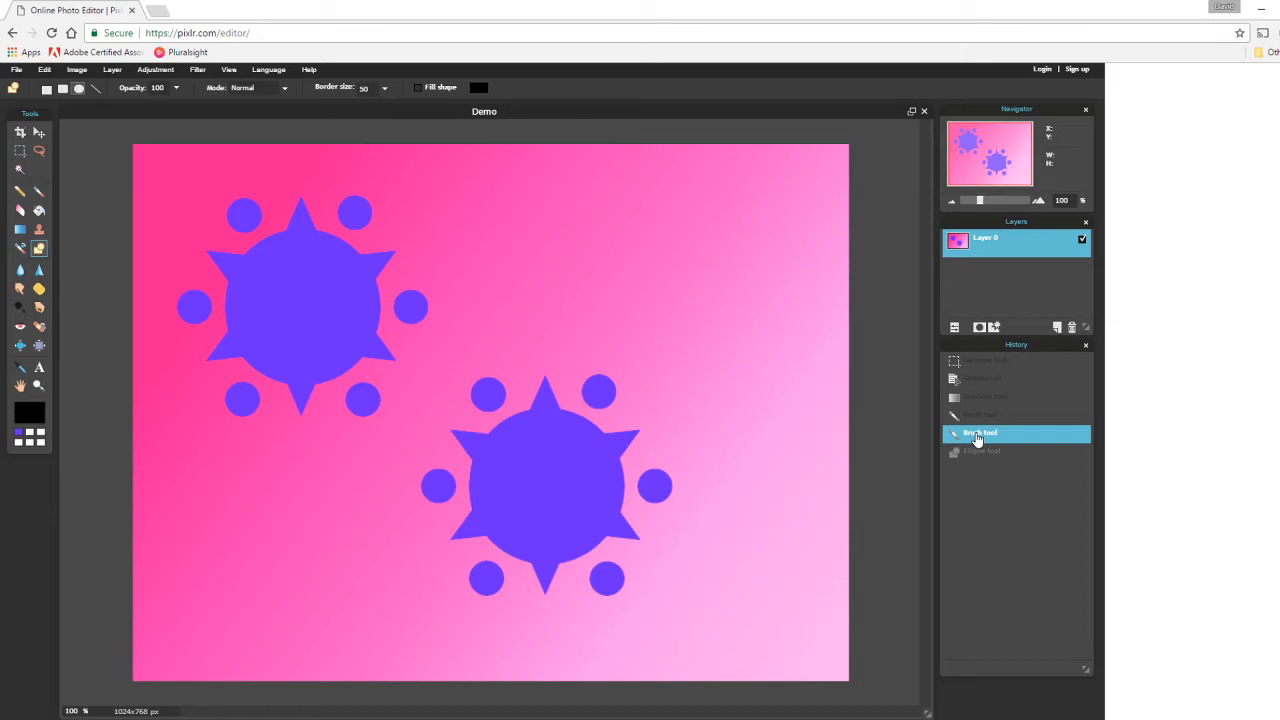
Stamp the size 261 circular maze brush in purple once in the image's upper-right area and once in its lower-left corner
{"action": "left_click", "coordinate": [39, 191]}
{"action": "left_click", "coordinate": [81, 90]}
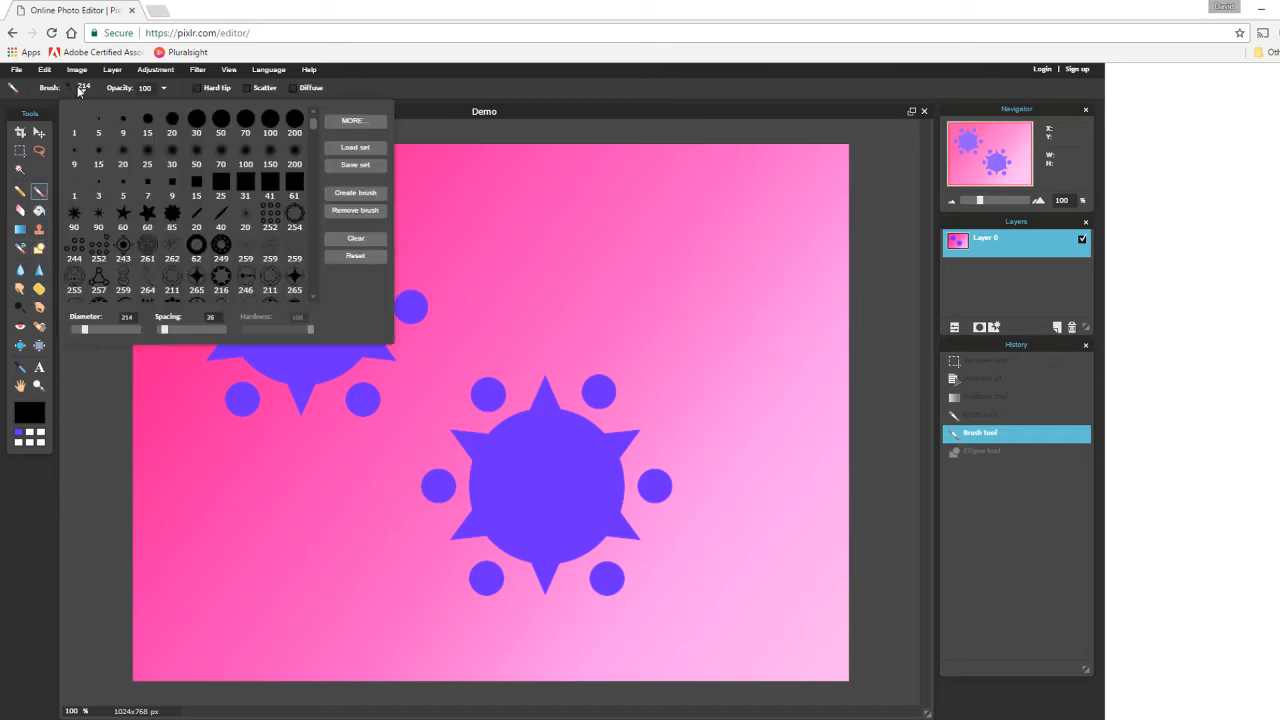
{"action": "left_click", "coordinate": [147, 248]}
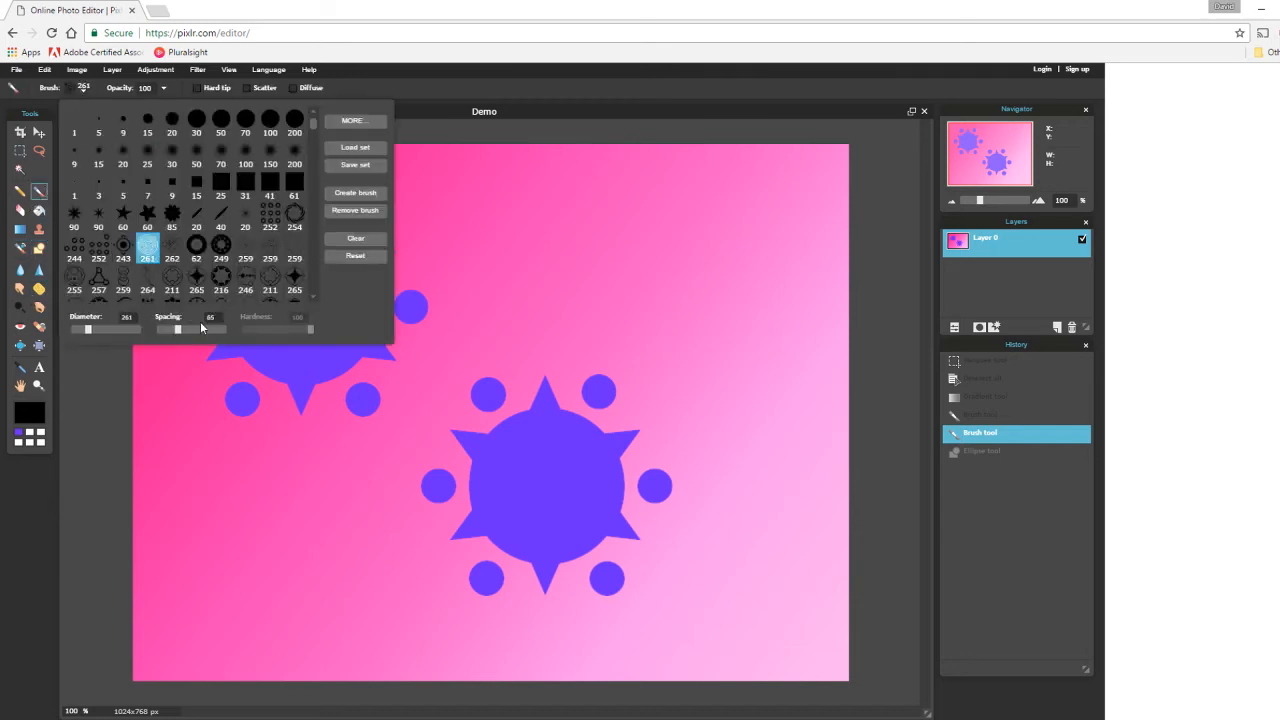
{"action": "left_click", "coordinate": [401, 94]}
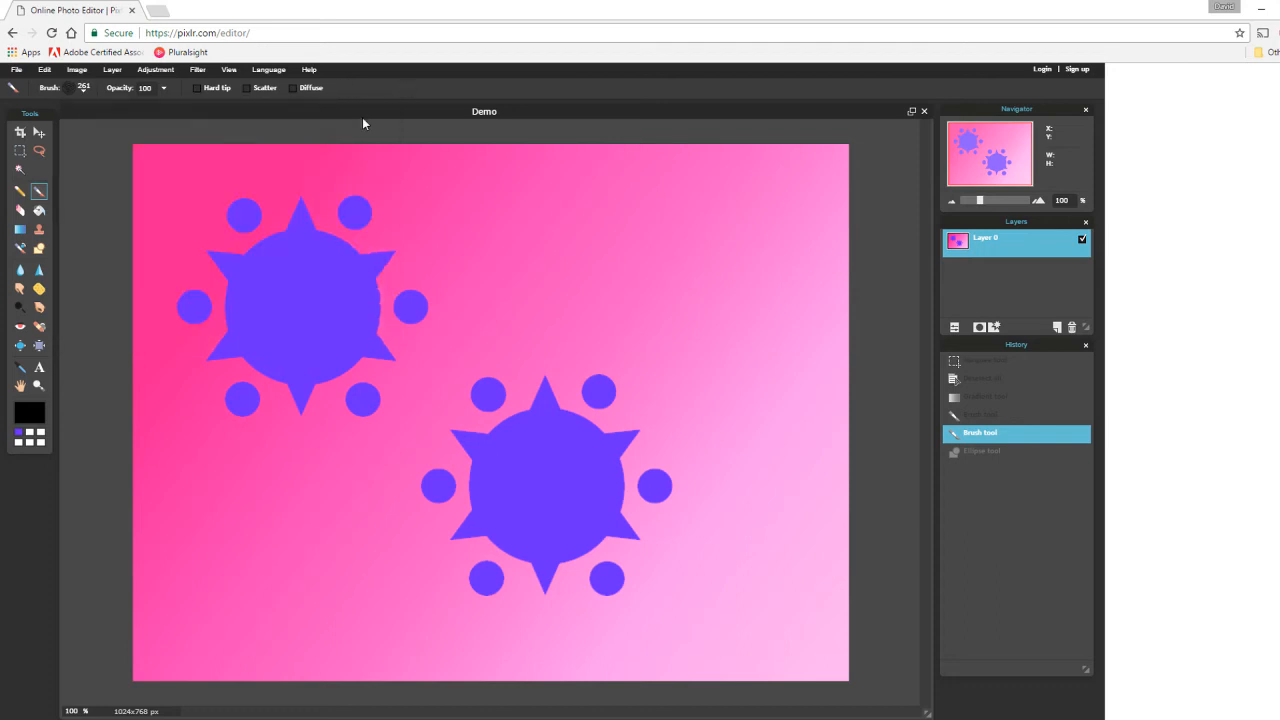
{"action": "left_click", "coordinate": [20, 434]}
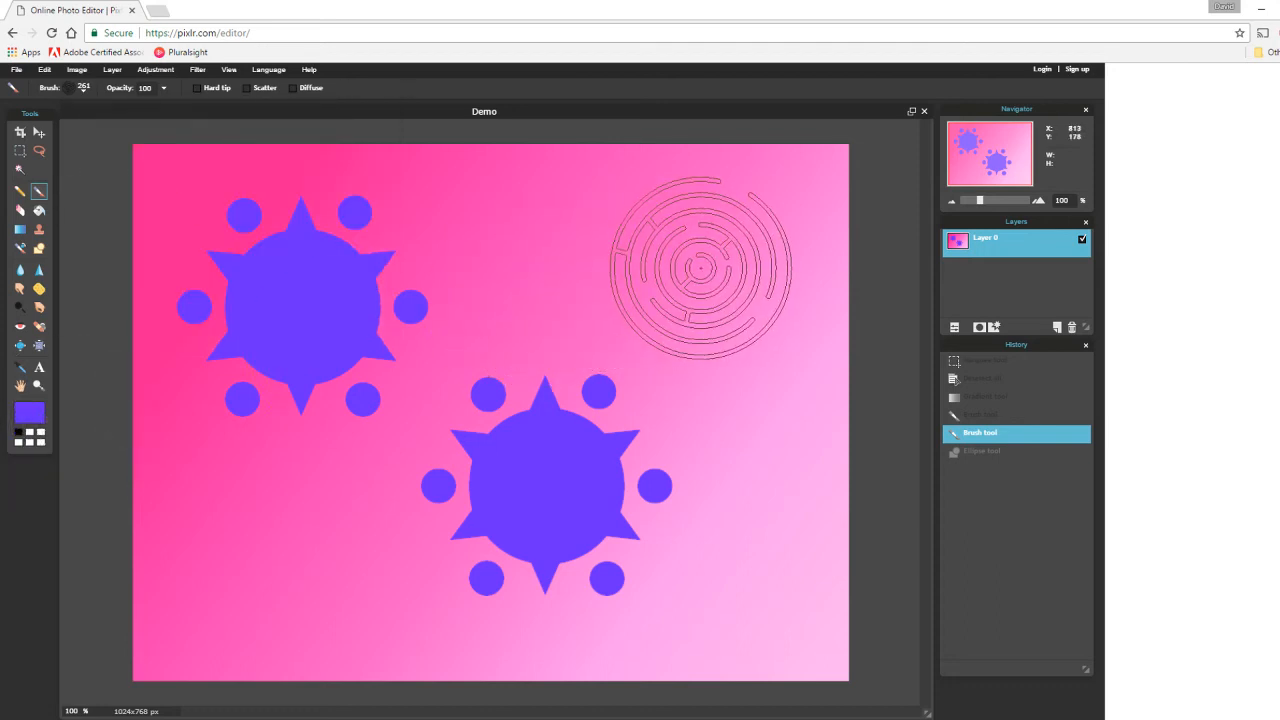
{"action": "left_click", "coordinate": [700, 267]}
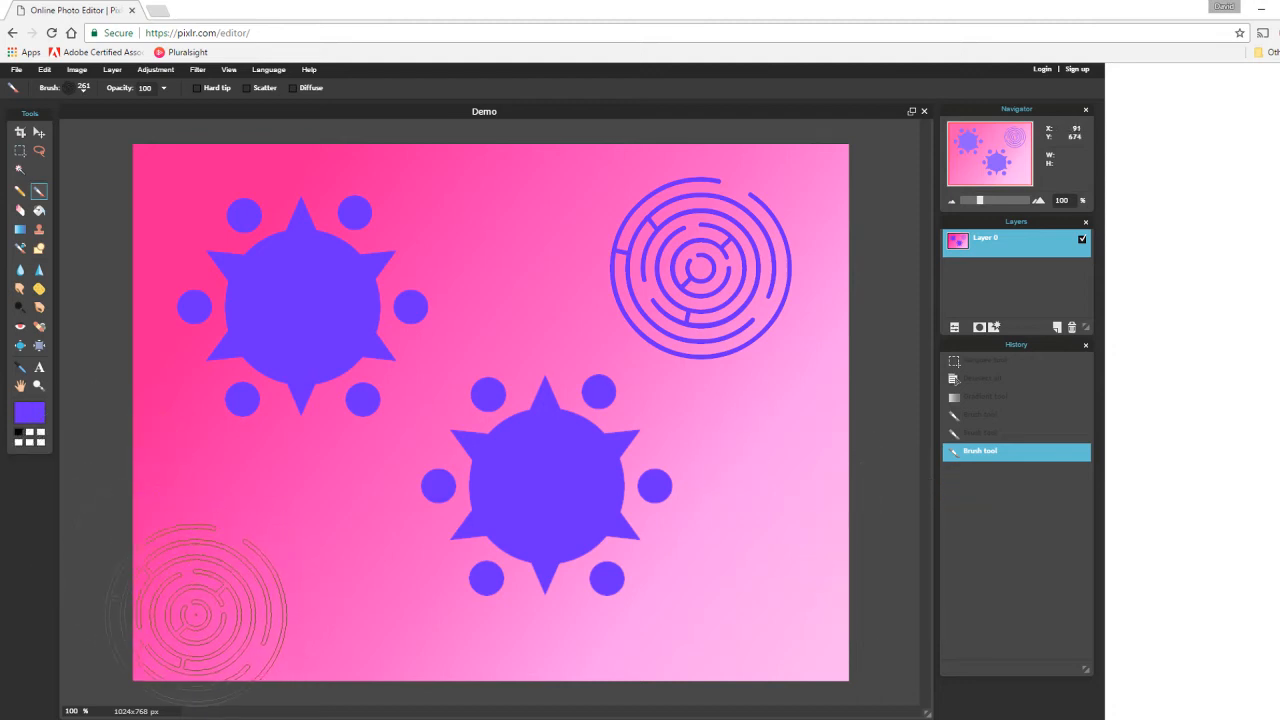
{"action": "left_click", "coordinate": [186, 627]}
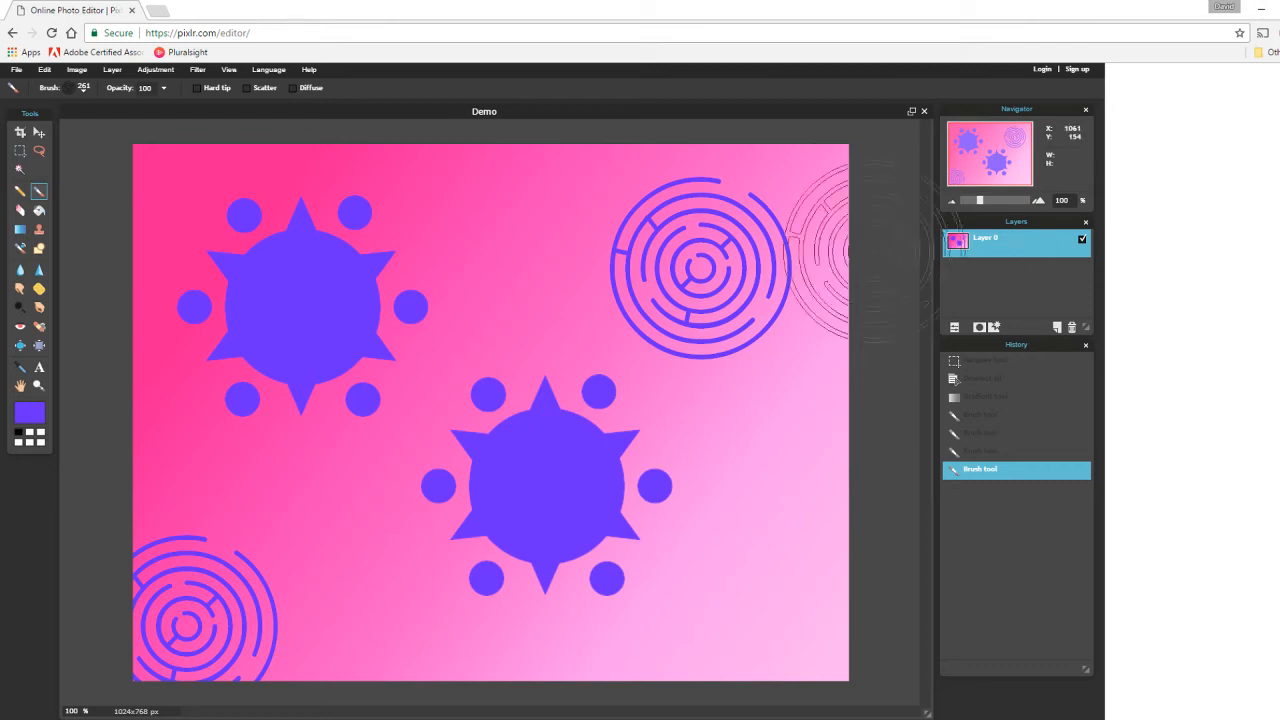
Apply the Sepia adjustment to the image and revert to the last brush stroke
{"action": "left_click", "coordinate": [160, 72]}
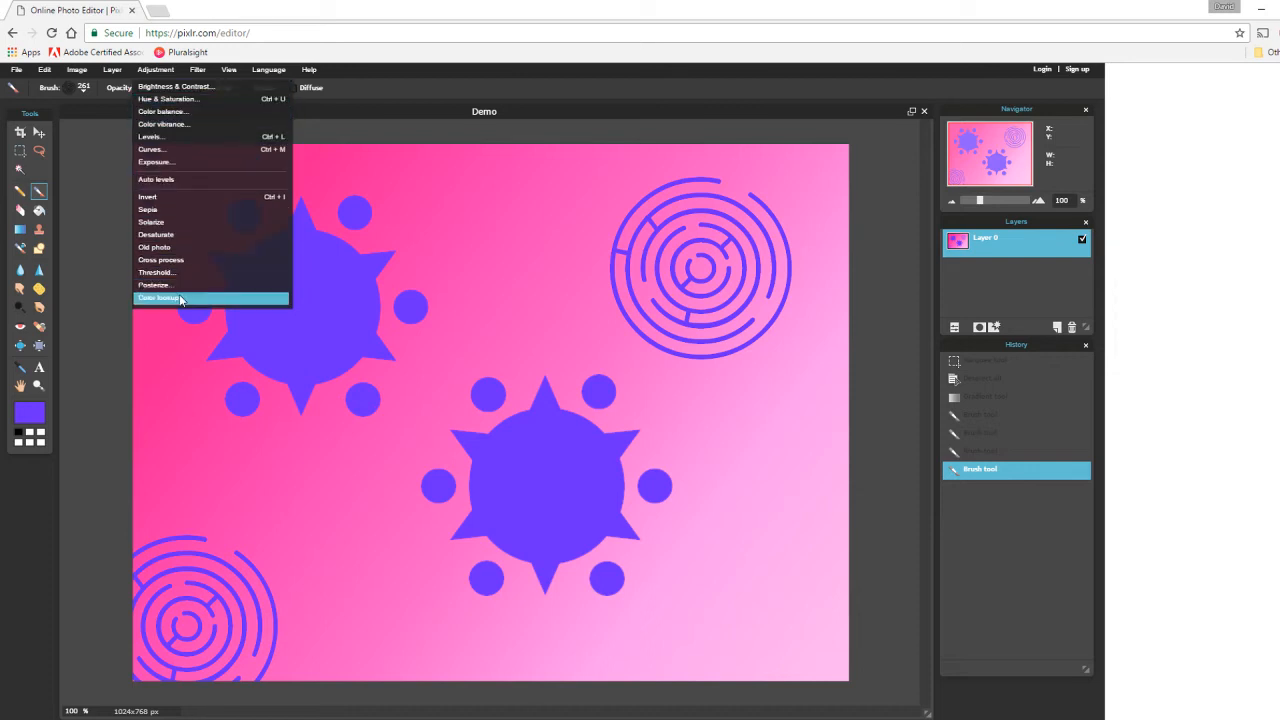
{"action": "left_click", "coordinate": [176, 210]}
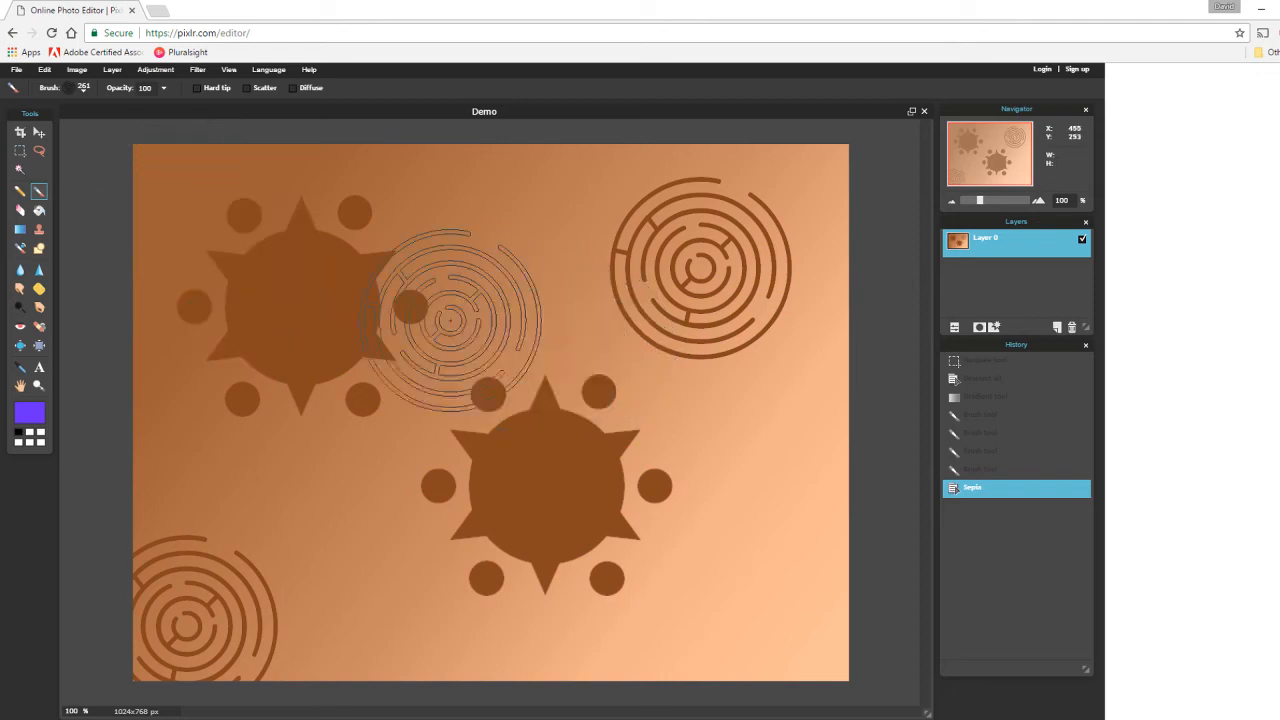
{"action": "left_click", "coordinate": [158, 70]}
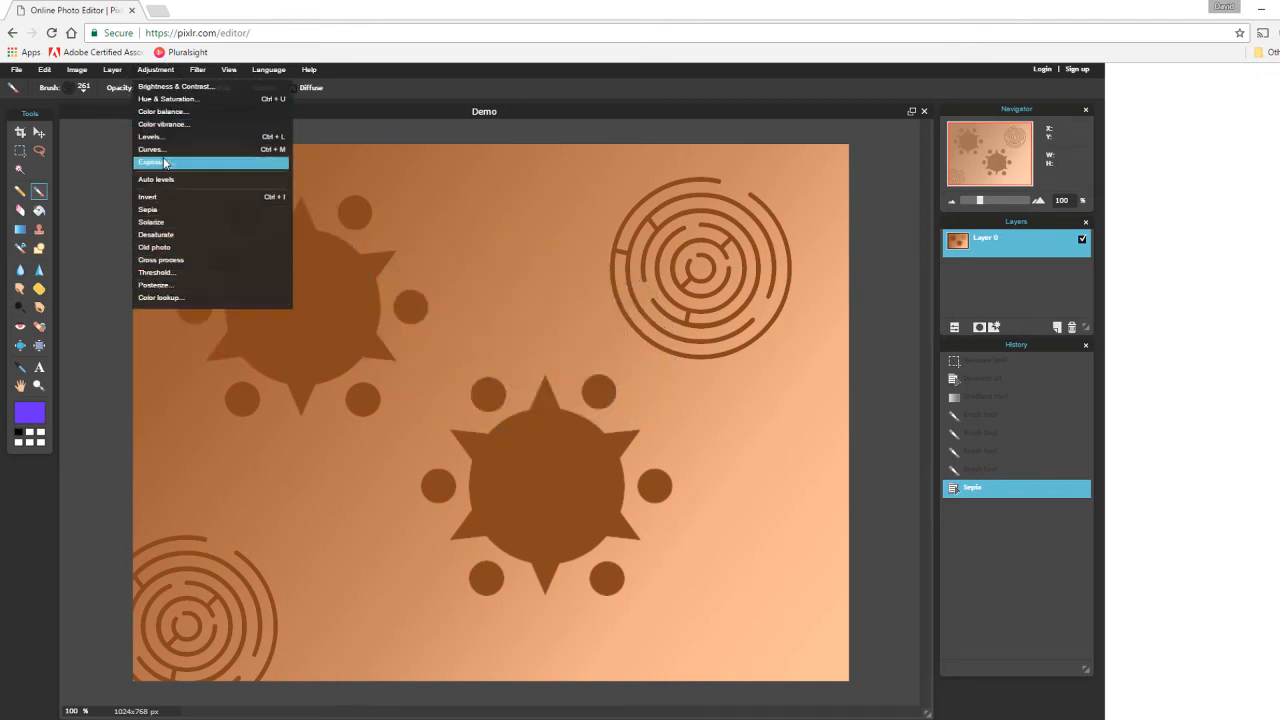
{"action": "left_click", "coordinate": [990, 471]}
Try out several curve shapes in the Curves adjustment and cancel it
{"action": "left_click", "coordinate": [152, 72]}
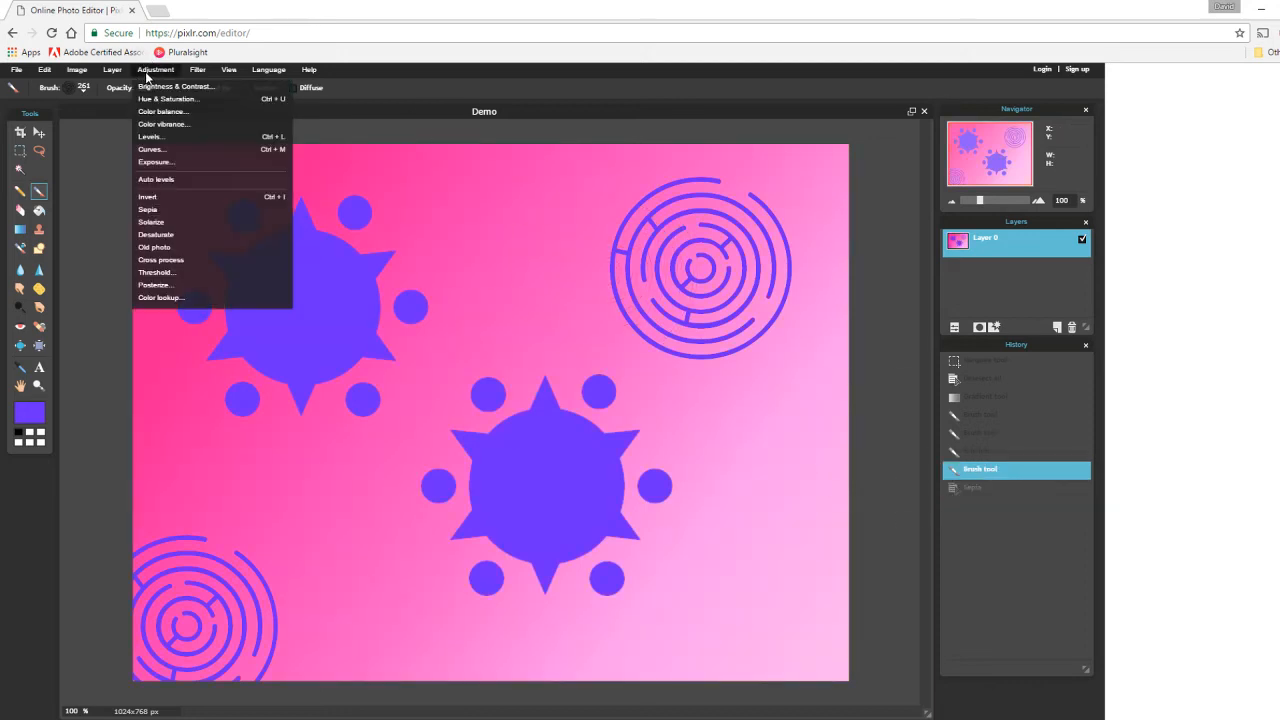
{"action": "left_click", "coordinate": [155, 149]}
{"action": "left_click_drag", "start_coordinate": [584, 288], "coordinate": [240, 199]}
{"action": "left_click_drag", "start_coordinate": [153, 383], "coordinate": [151, 349]}
{"action": "left_click_drag", "start_coordinate": [213, 290], "coordinate": [186, 386]}
{"action": "left_click_drag", "start_coordinate": [254, 331], "coordinate": [259, 375]}
{"action": "left_click", "coordinate": [234, 463]}
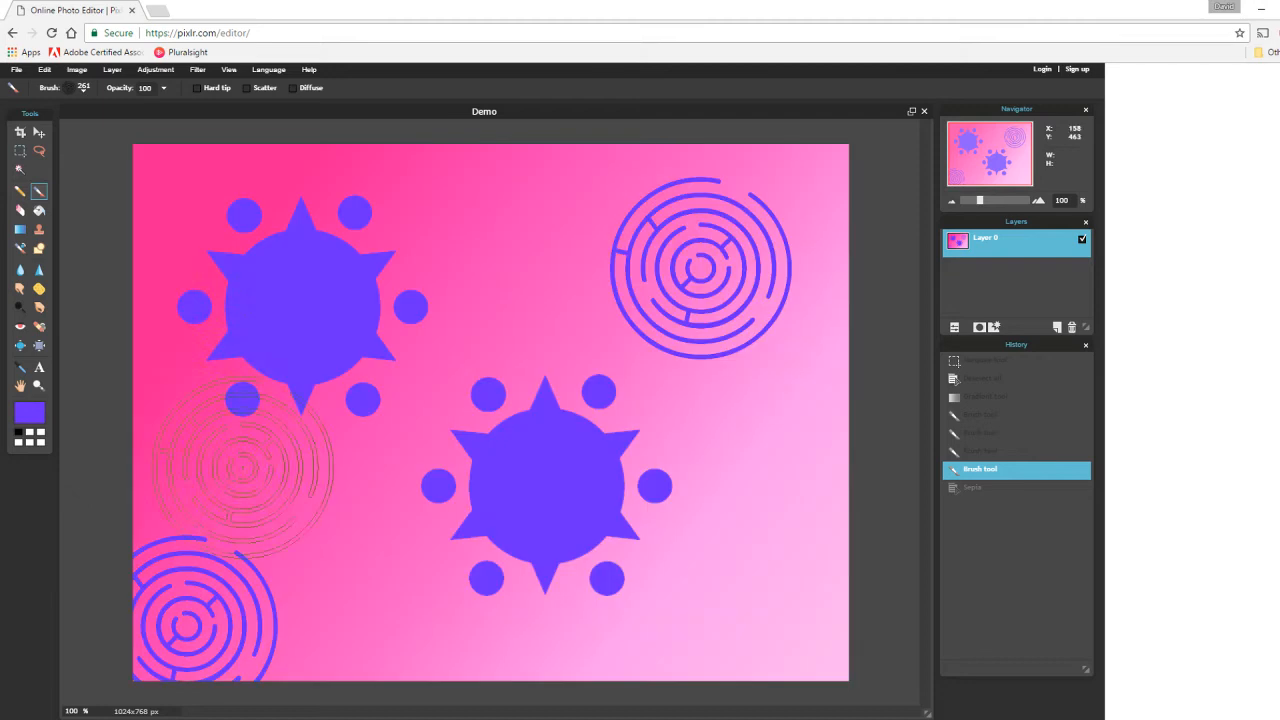
Apply the Old photo adjustment to the image and undo it back to the last brush stroke
{"action": "left_click", "coordinate": [158, 70]}
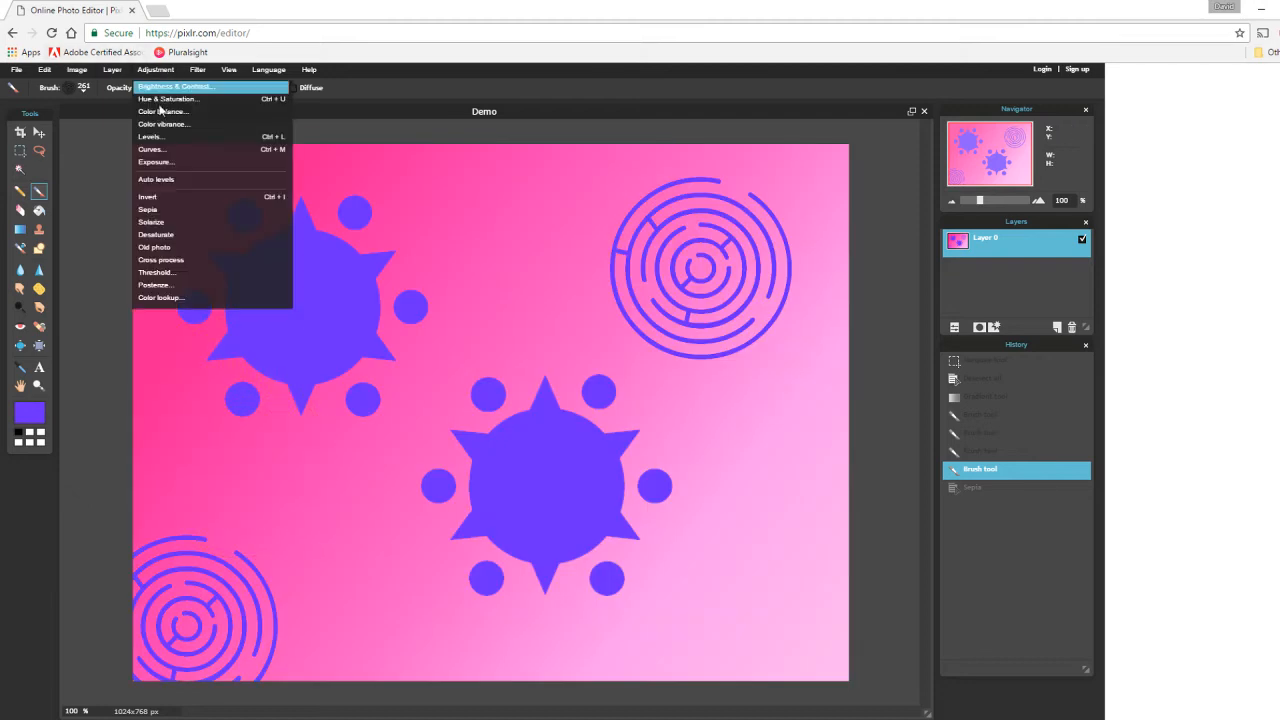
{"action": "left_click", "coordinate": [197, 69]}
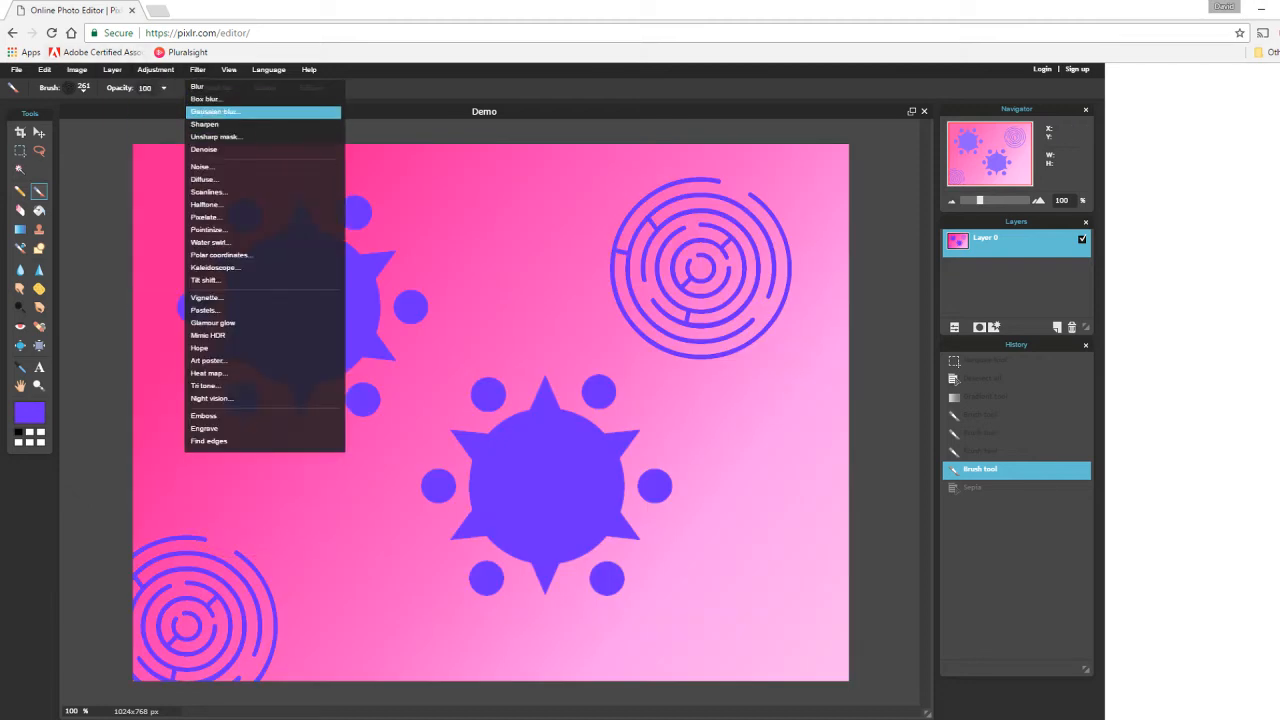
{"action": "left_click", "coordinate": [155, 70]}
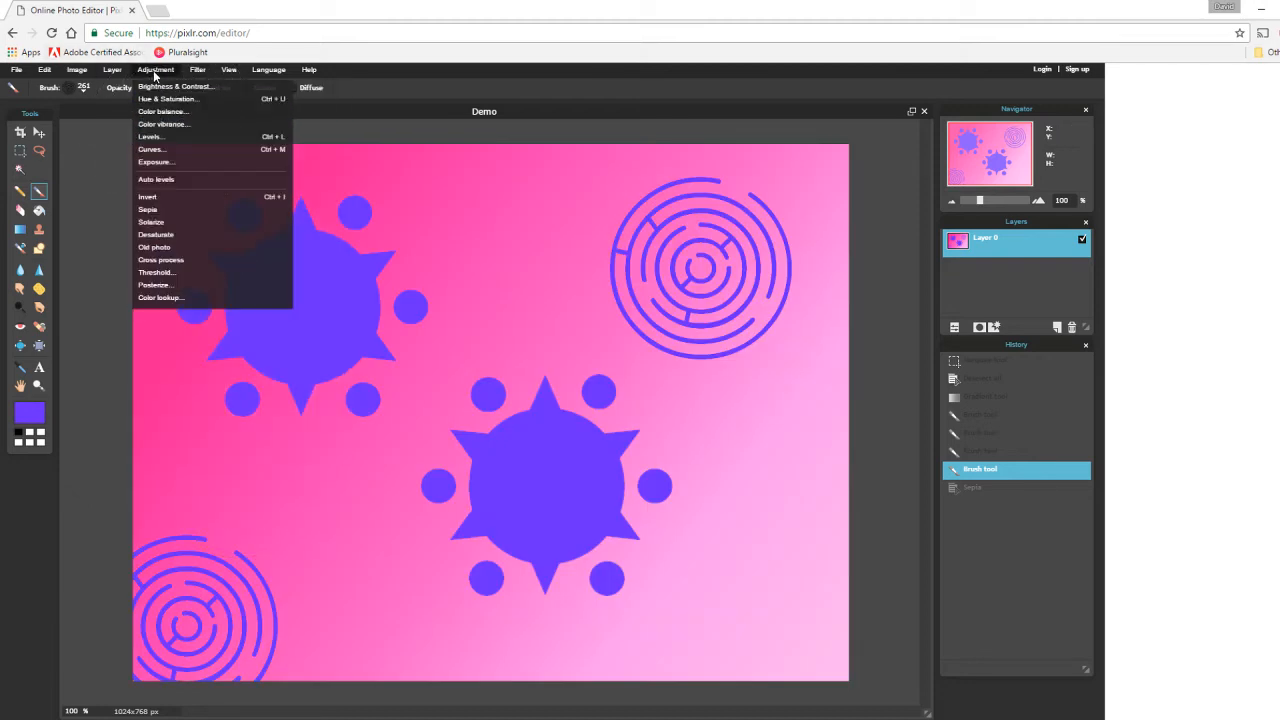
{"action": "left_click", "coordinate": [160, 247]}
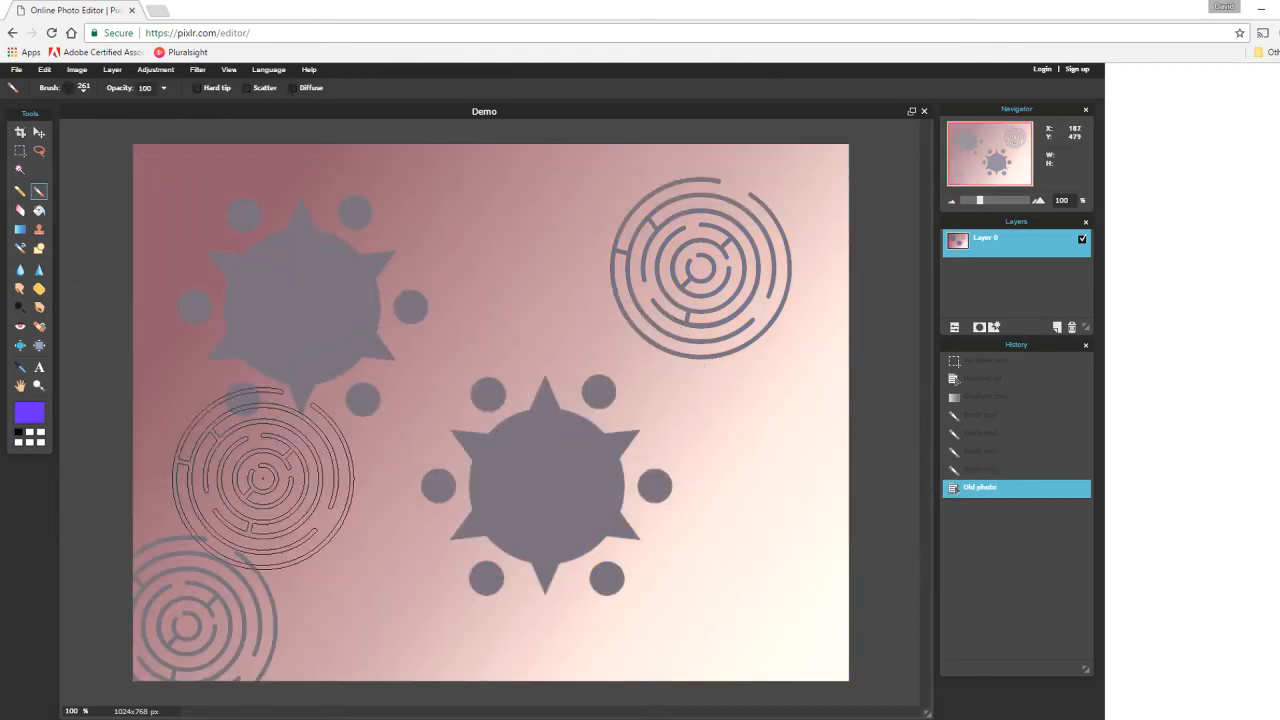
{"action": "left_click", "coordinate": [980, 469]}
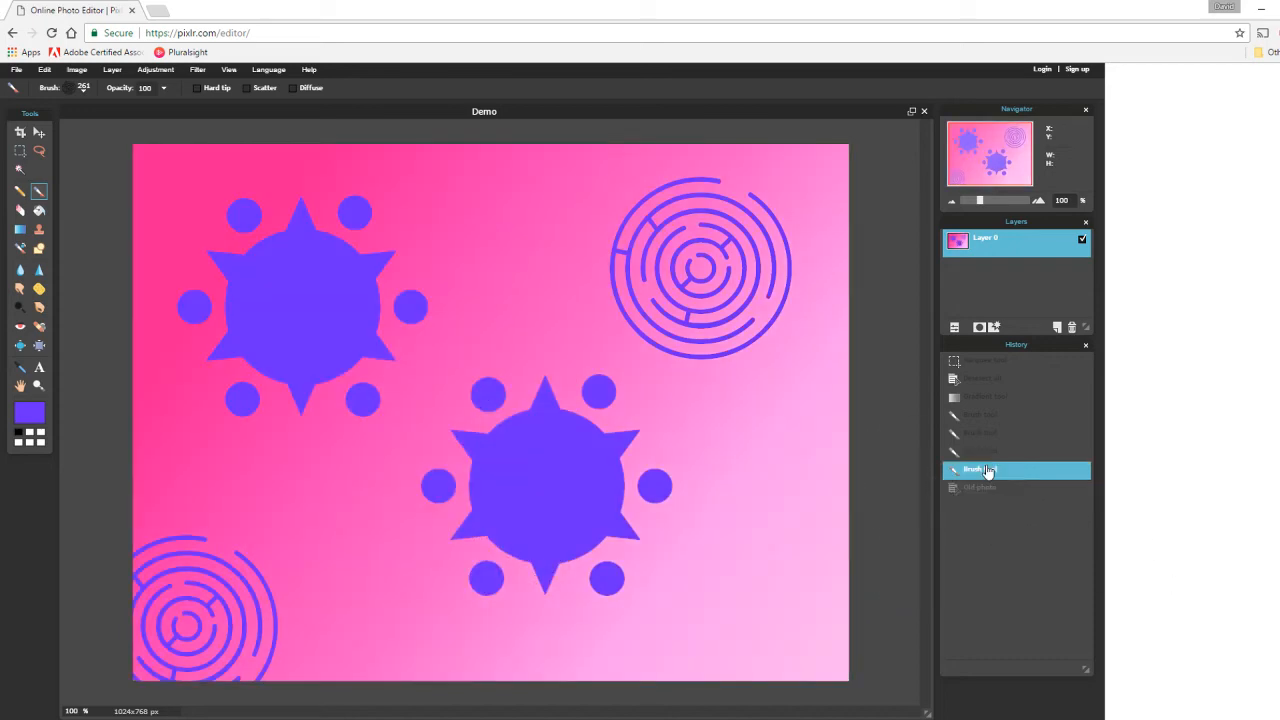
Invert the image's colors and check the values of the purple main color in the color selector
{"action": "left_click", "coordinate": [155, 69]}
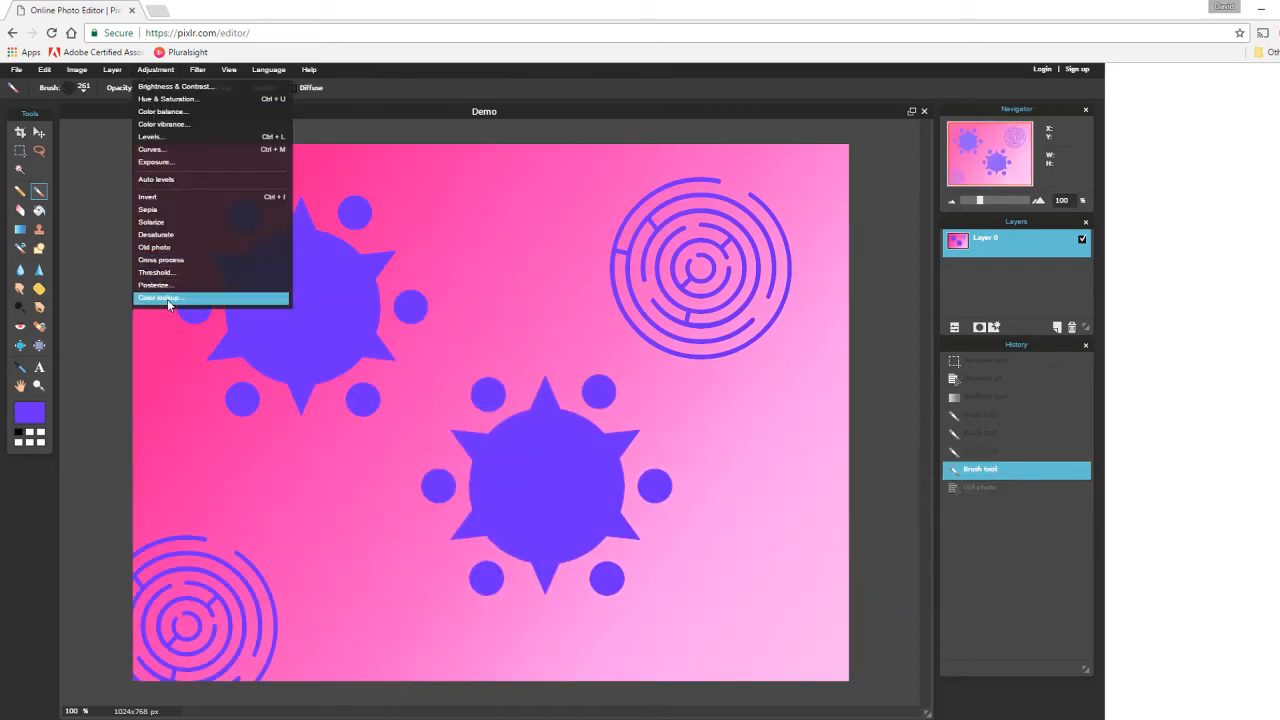
{"action": "left_click", "coordinate": [156, 198]}
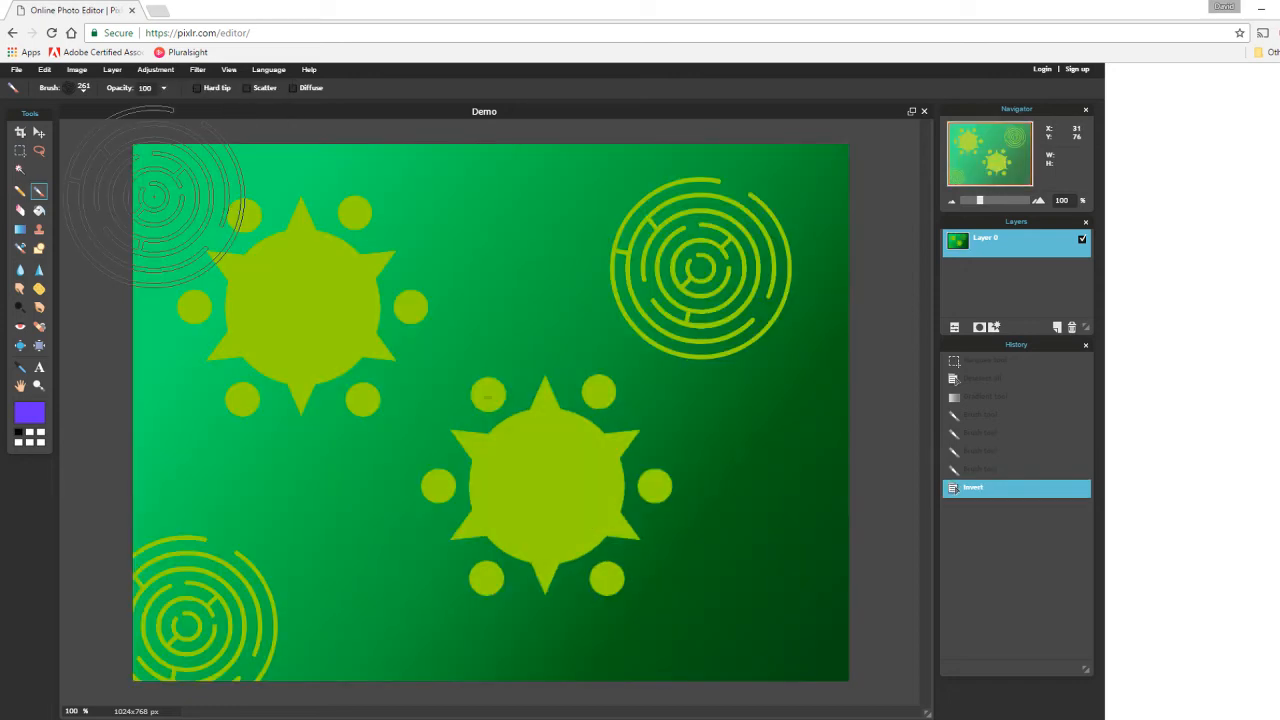
{"action": "left_click", "coordinate": [26, 417]}
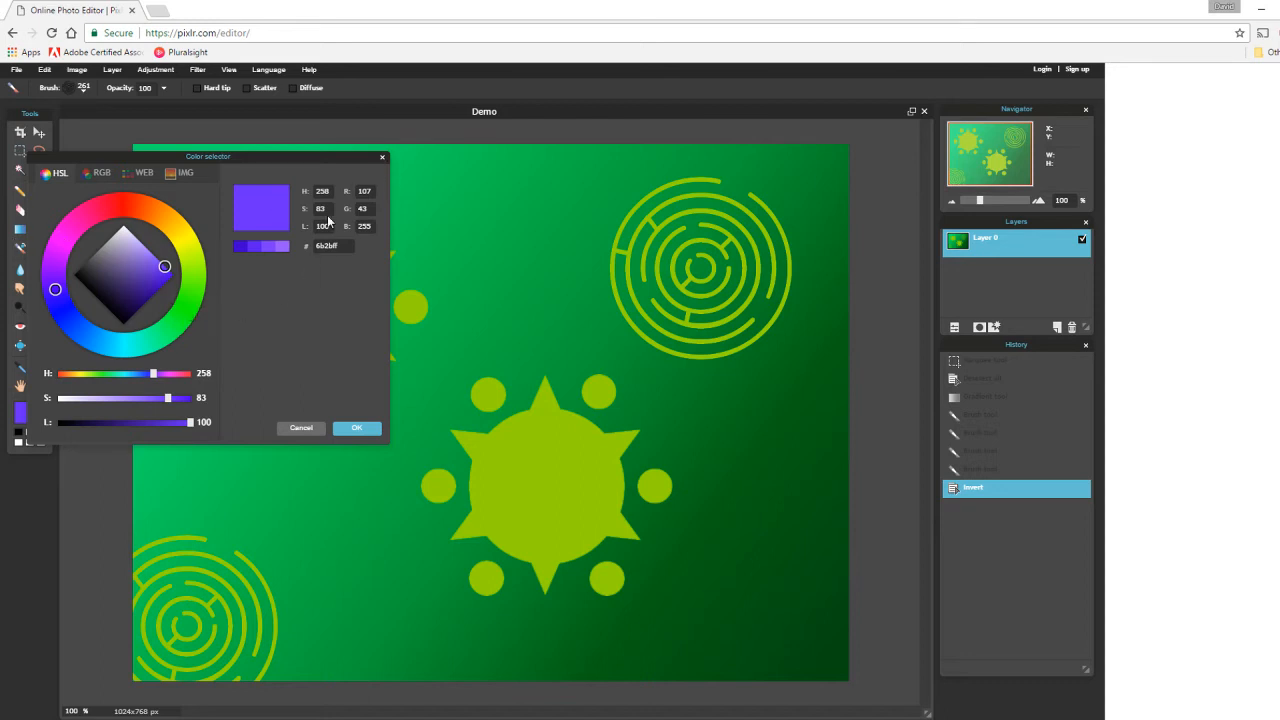
{"action": "left_click", "coordinate": [382, 160]}
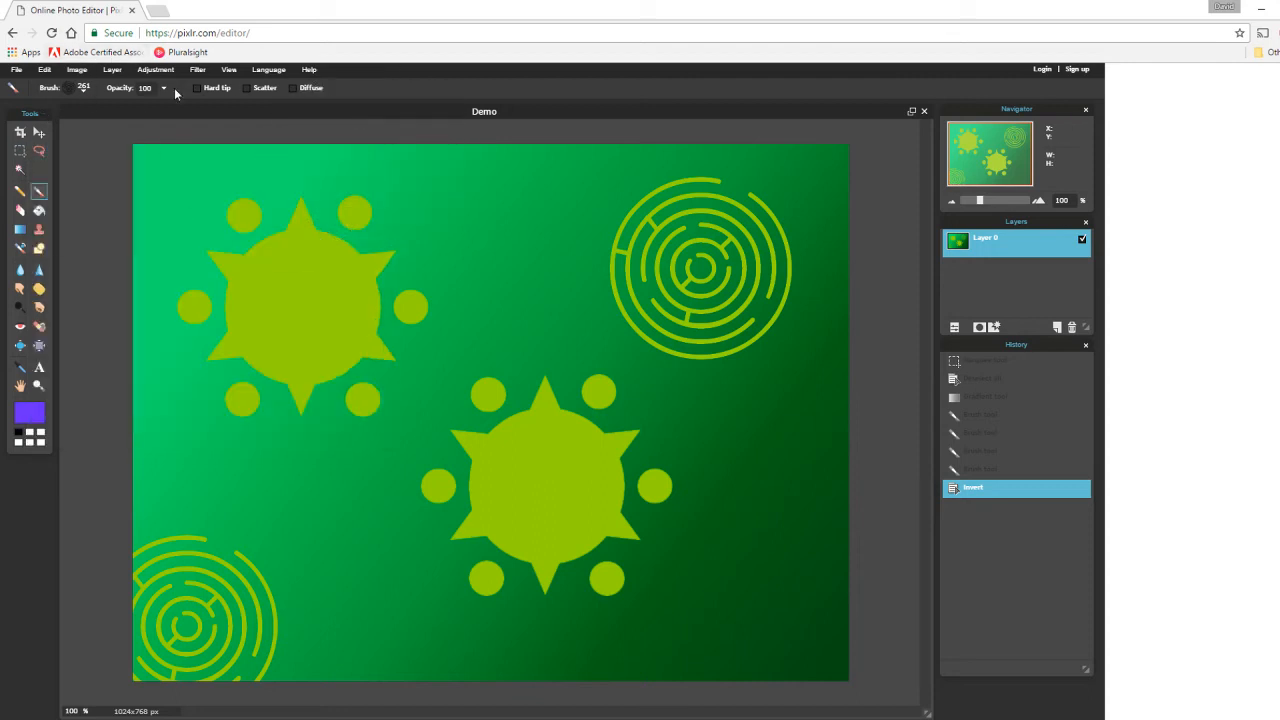
Apply Auto levels to the inverted image and try out contrast and brightness changes with the Brightness & Contrast adjustment
{"action": "left_click", "coordinate": [155, 69]}
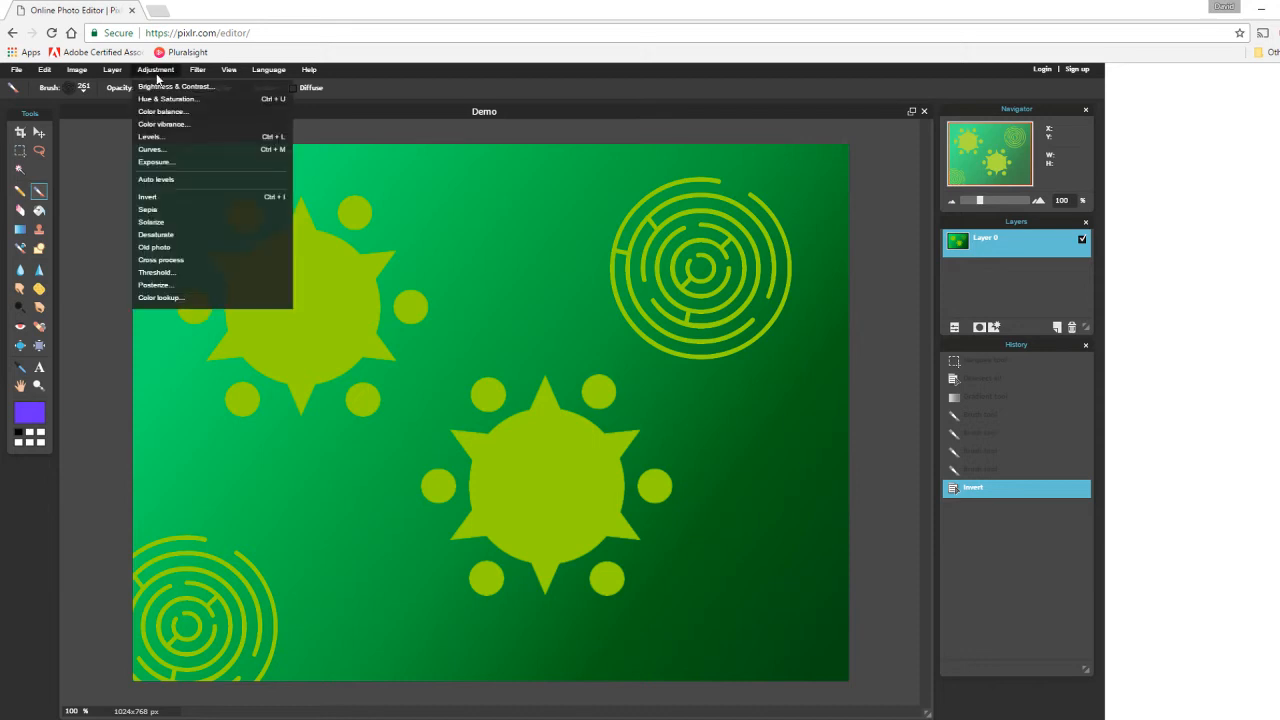
{"action": "left_click", "coordinate": [173, 183]}
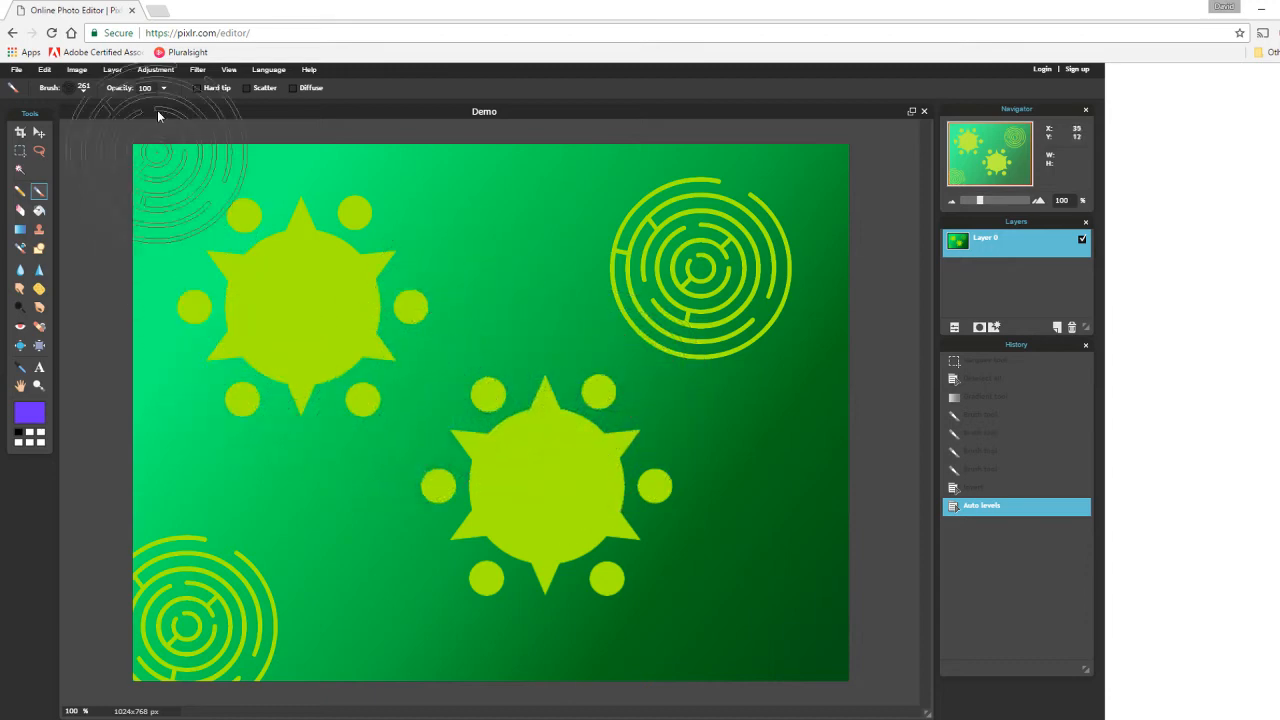
{"action": "left_click", "coordinate": [163, 71]}
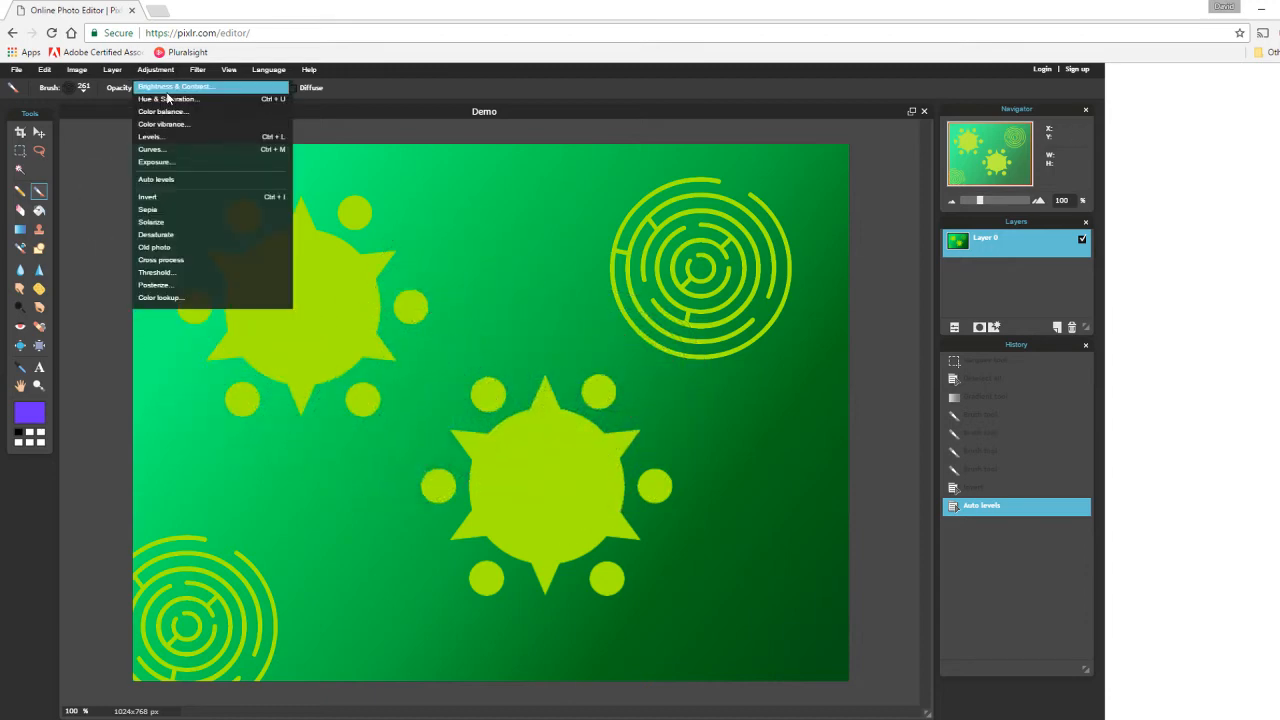
{"action": "left_click", "coordinate": [170, 87]}
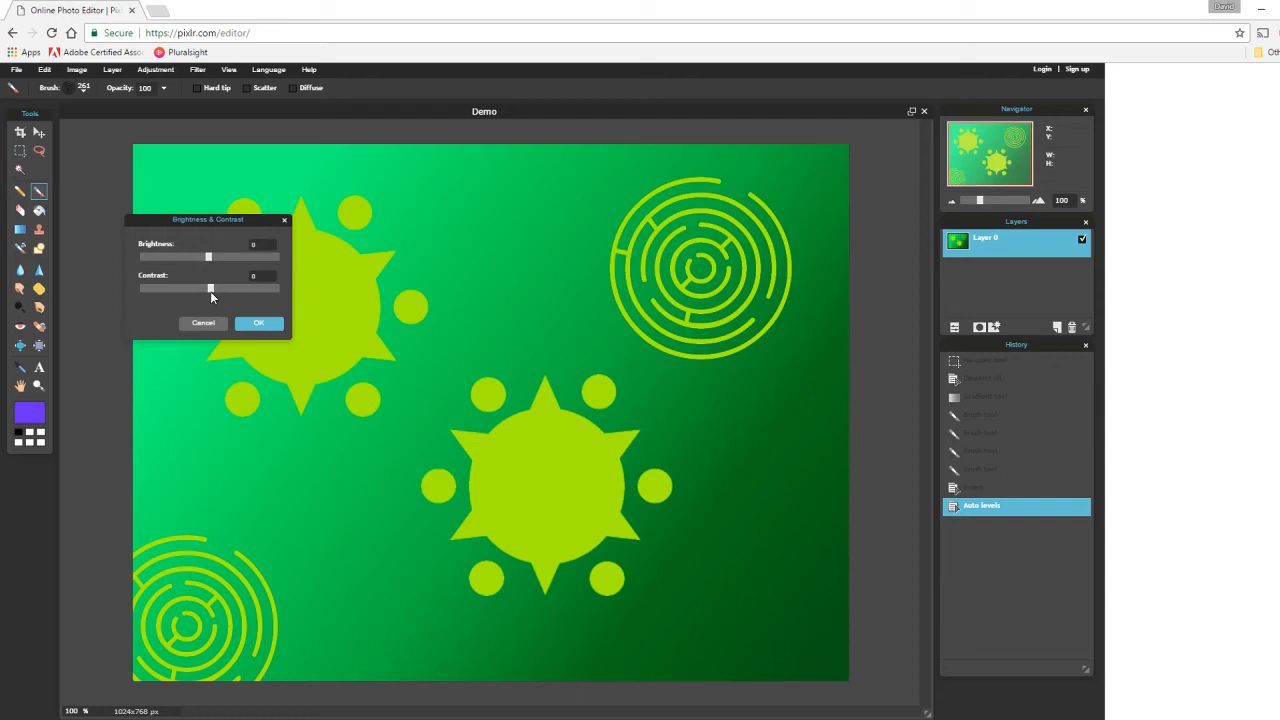
{"action": "left_click_drag", "start_coordinate": [209, 290], "coordinate": [209, 257]}
{"action": "left_click_drag", "start_coordinate": [210, 263], "coordinate": [209, 262]}
{"action": "left_click", "coordinate": [258, 323]}
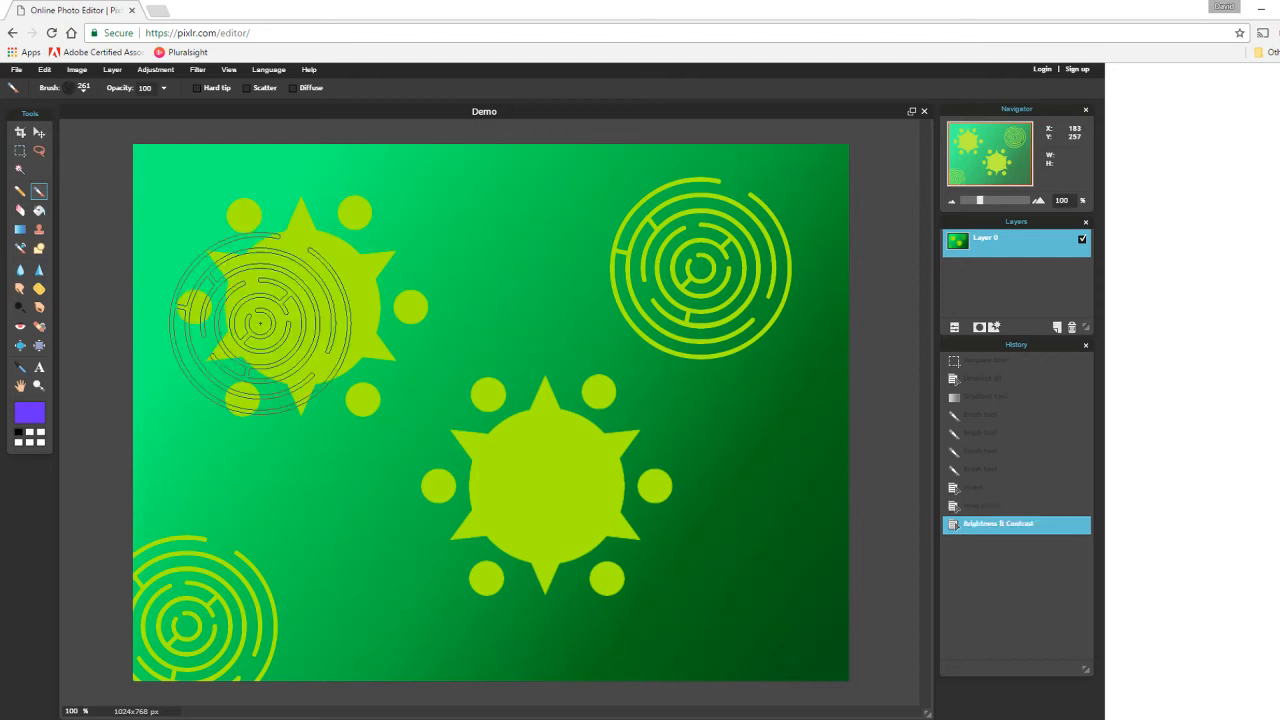
Try the Art poster filter with amount 68 and color 146, toggle its Inverse option on and off, and cancel it
{"action": "left_click", "coordinate": [196, 70]}
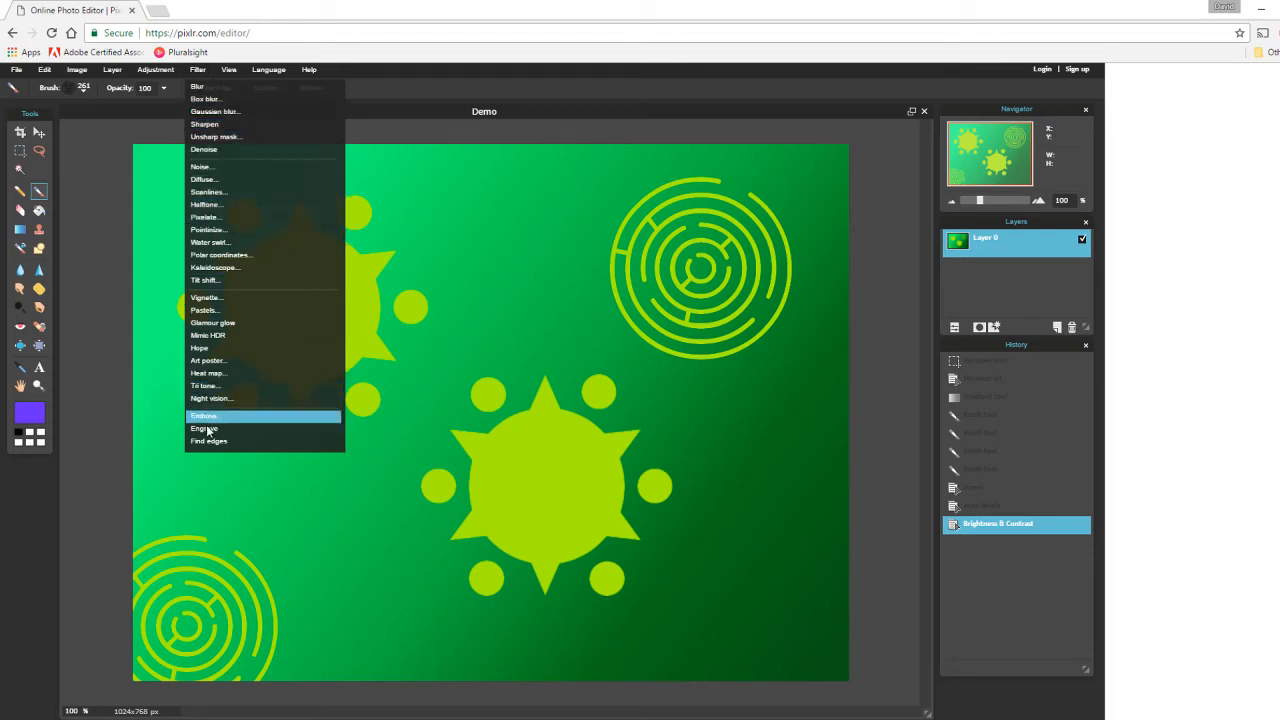
{"action": "left_click", "coordinate": [224, 369]}
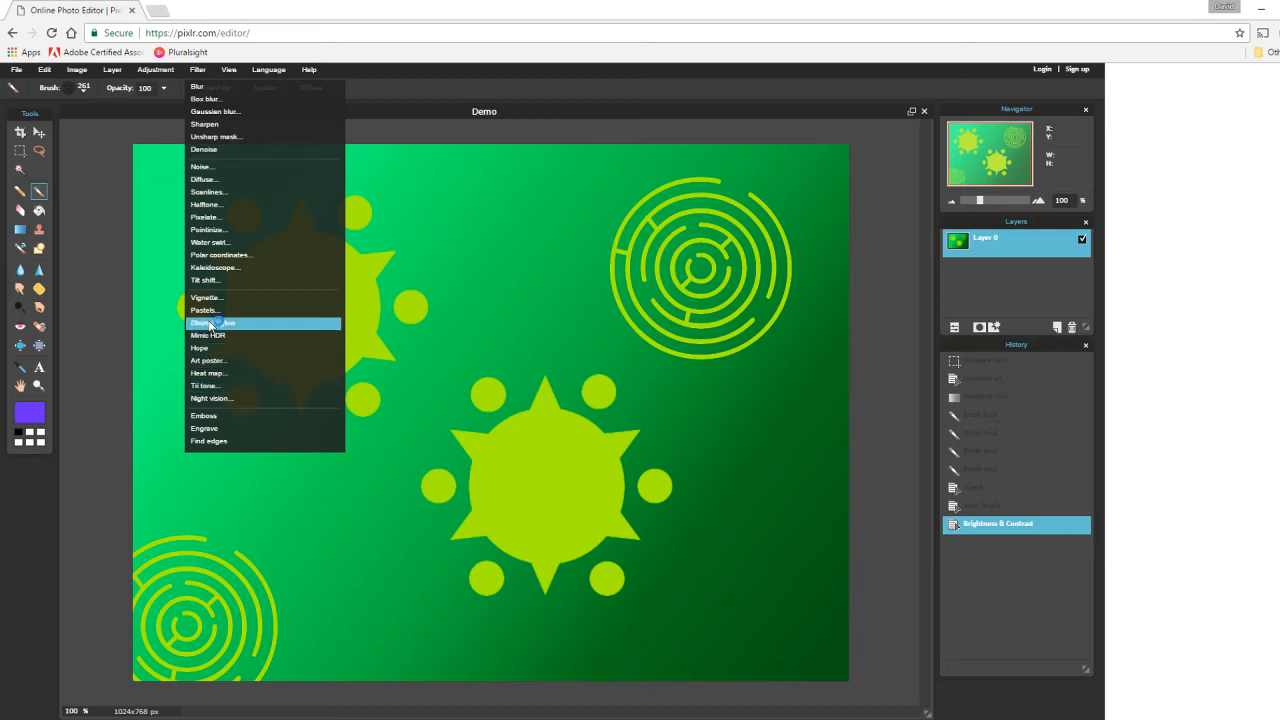
{"action": "left_click", "coordinate": [213, 362]}
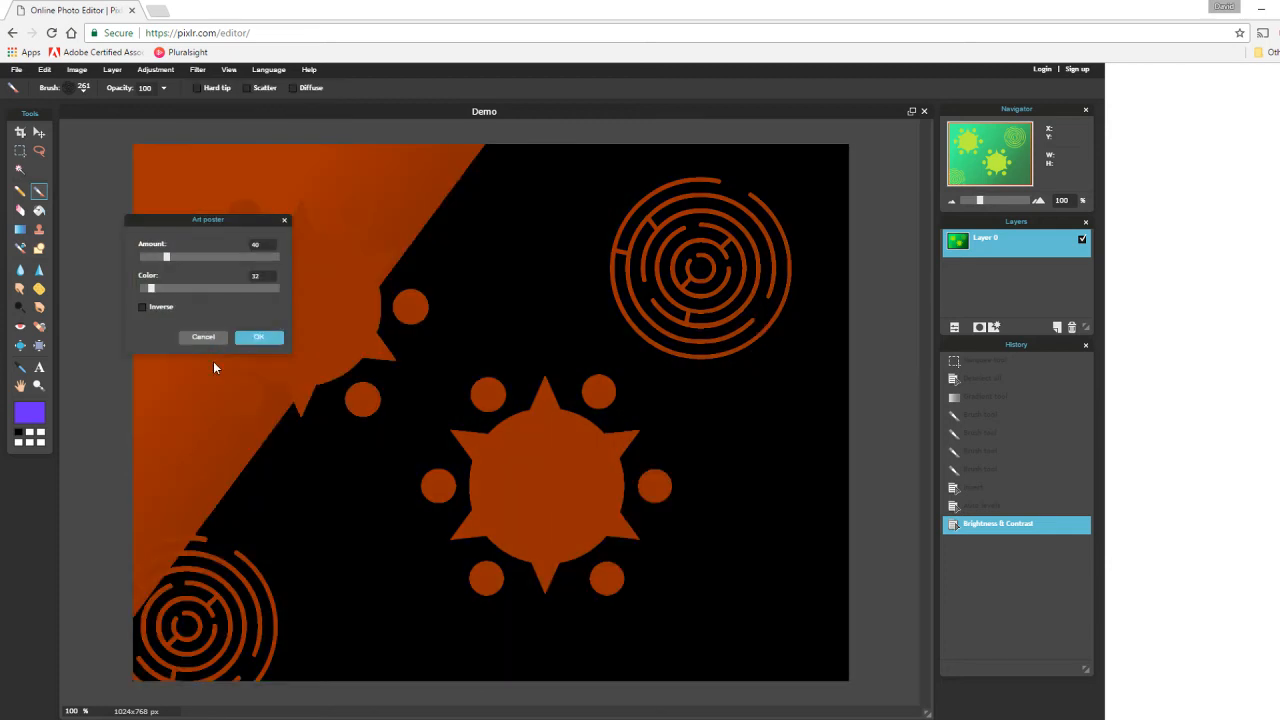
{"action": "left_click_drag", "start_coordinate": [201, 221], "coordinate": [165, 284]}
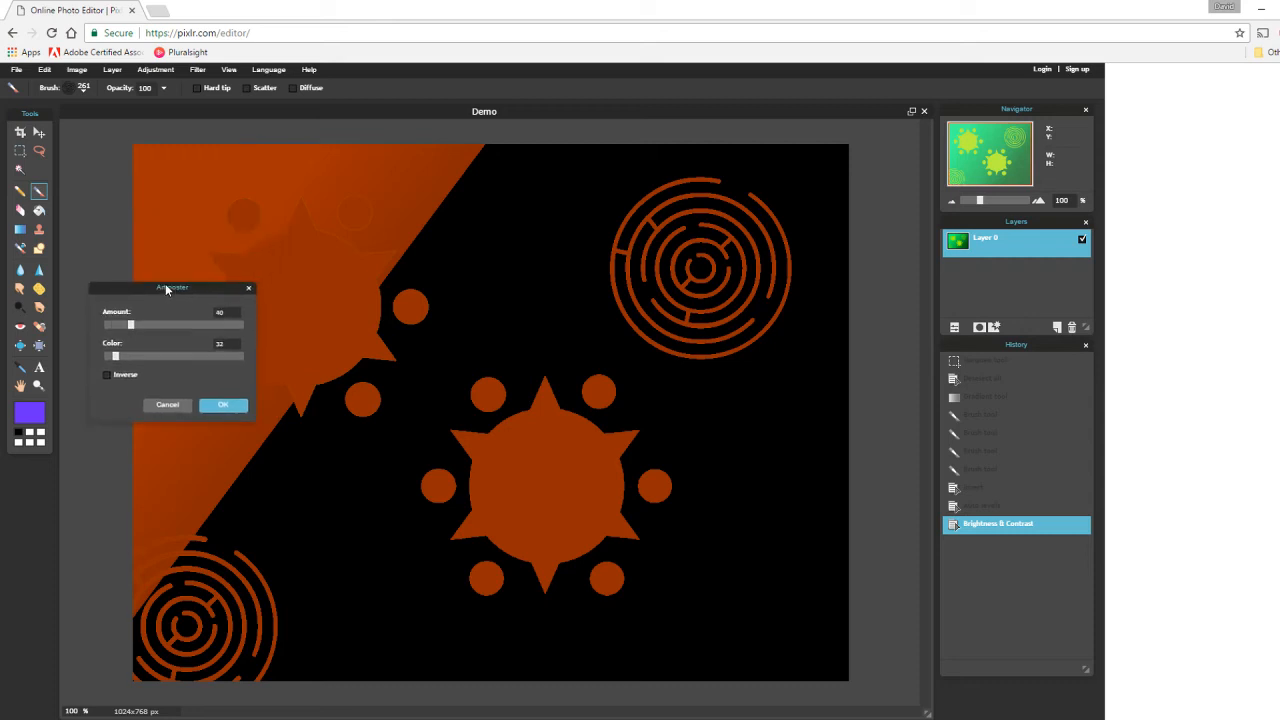
{"action": "left_click_drag", "start_coordinate": [131, 326], "coordinate": [197, 362]}
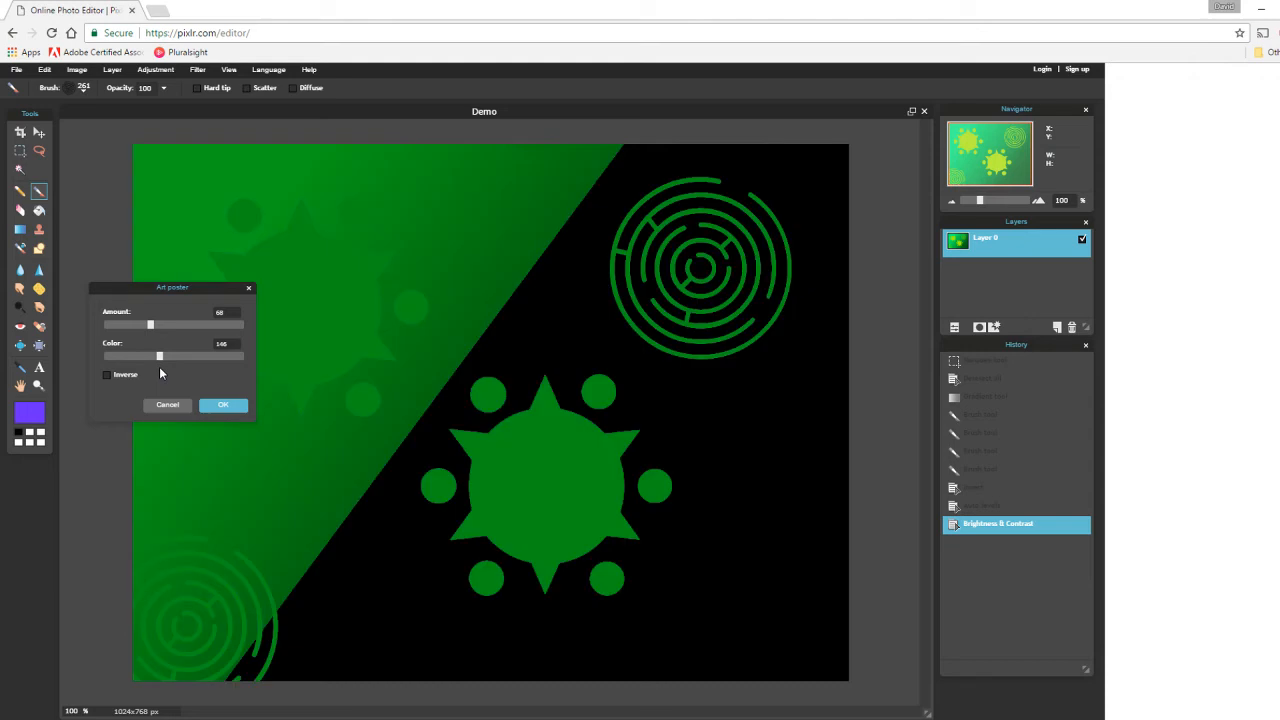
{"action": "left_click", "coordinate": [108, 376]}
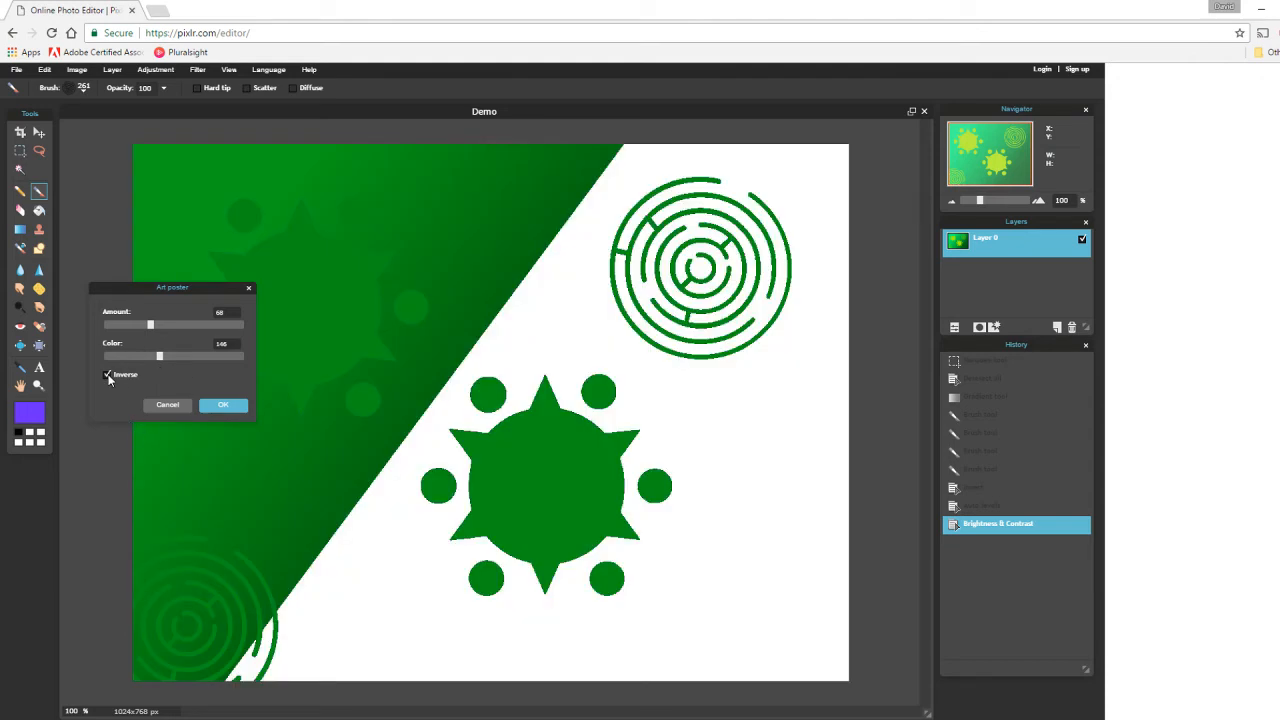
{"action": "left_click", "coordinate": [108, 376]}
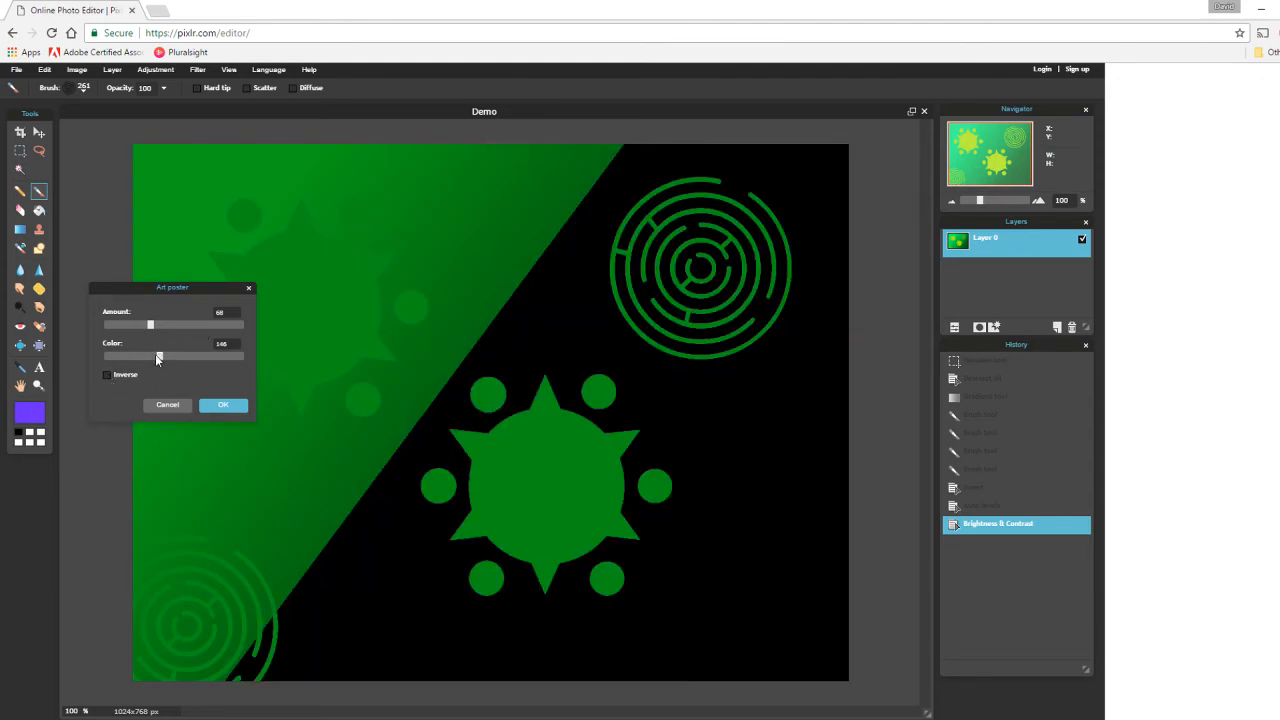
{"action": "left_click", "coordinate": [168, 405]}
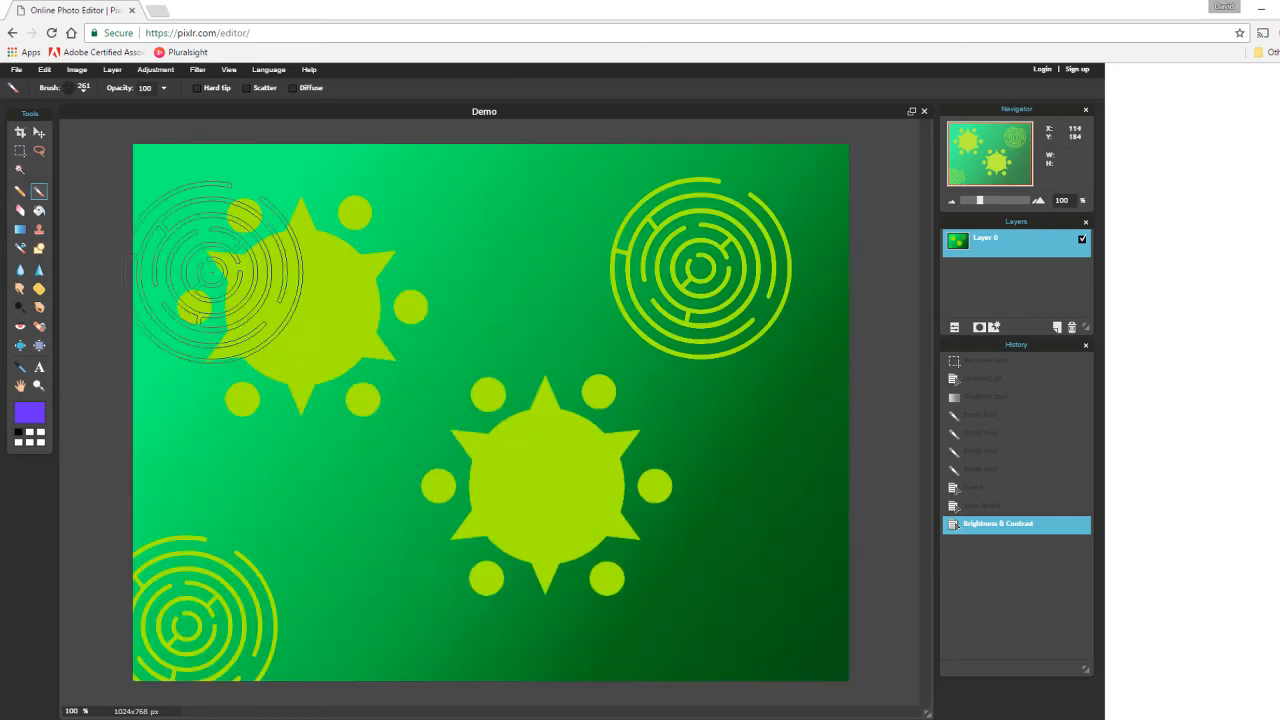
Try the Scanlines filter on the image with an amount of 75 and cancel it
{"action": "left_click", "coordinate": [195, 72]}
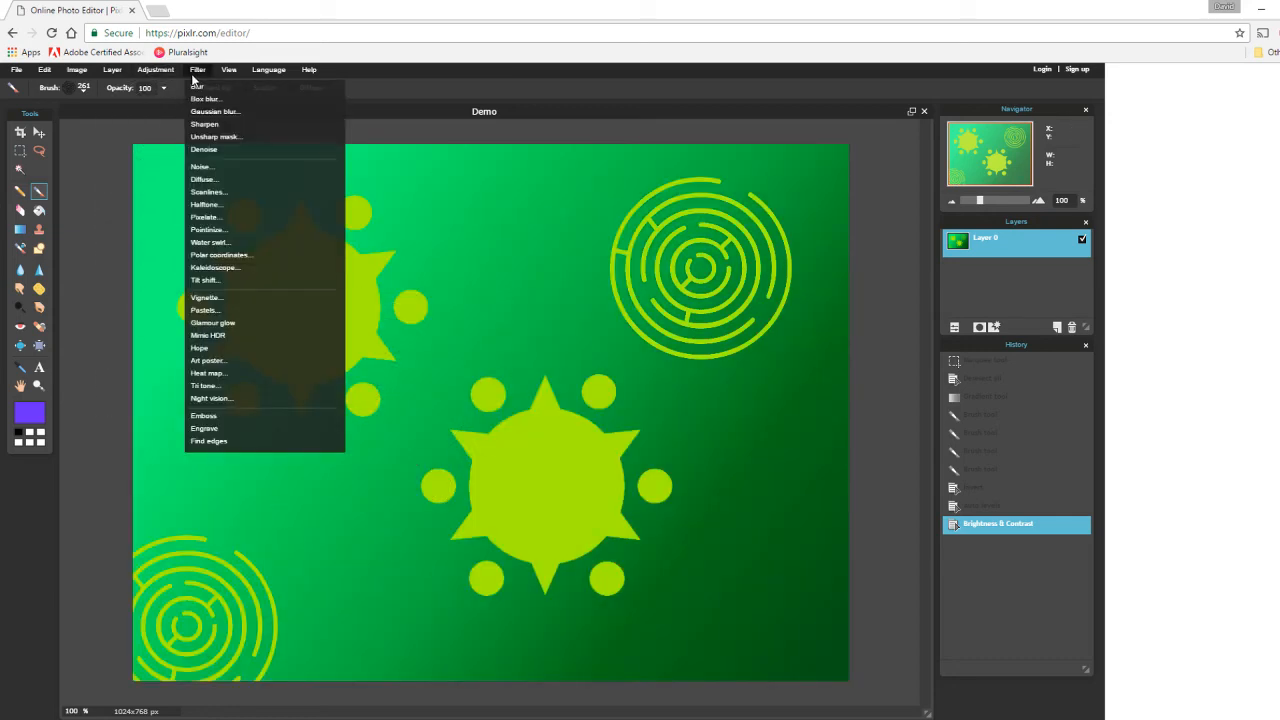
{"action": "left_click", "coordinate": [222, 192]}
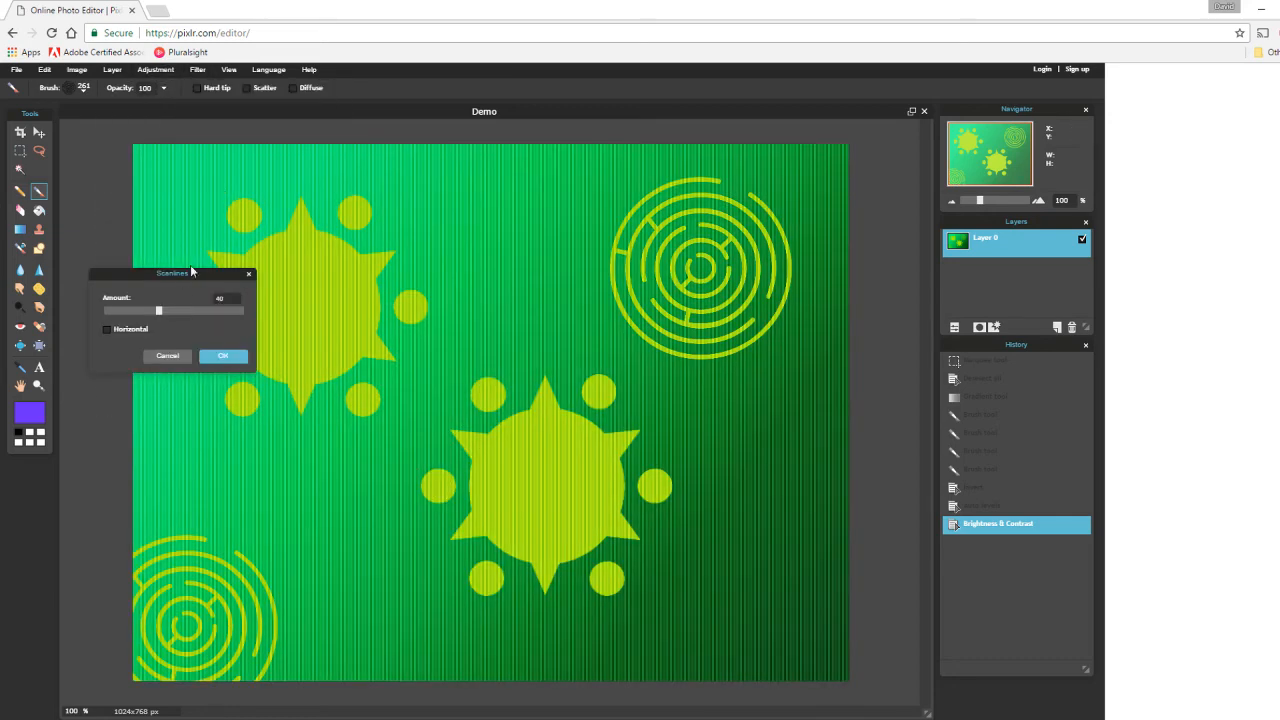
{"action": "left_click_drag", "start_coordinate": [159, 310], "coordinate": [183, 311]}
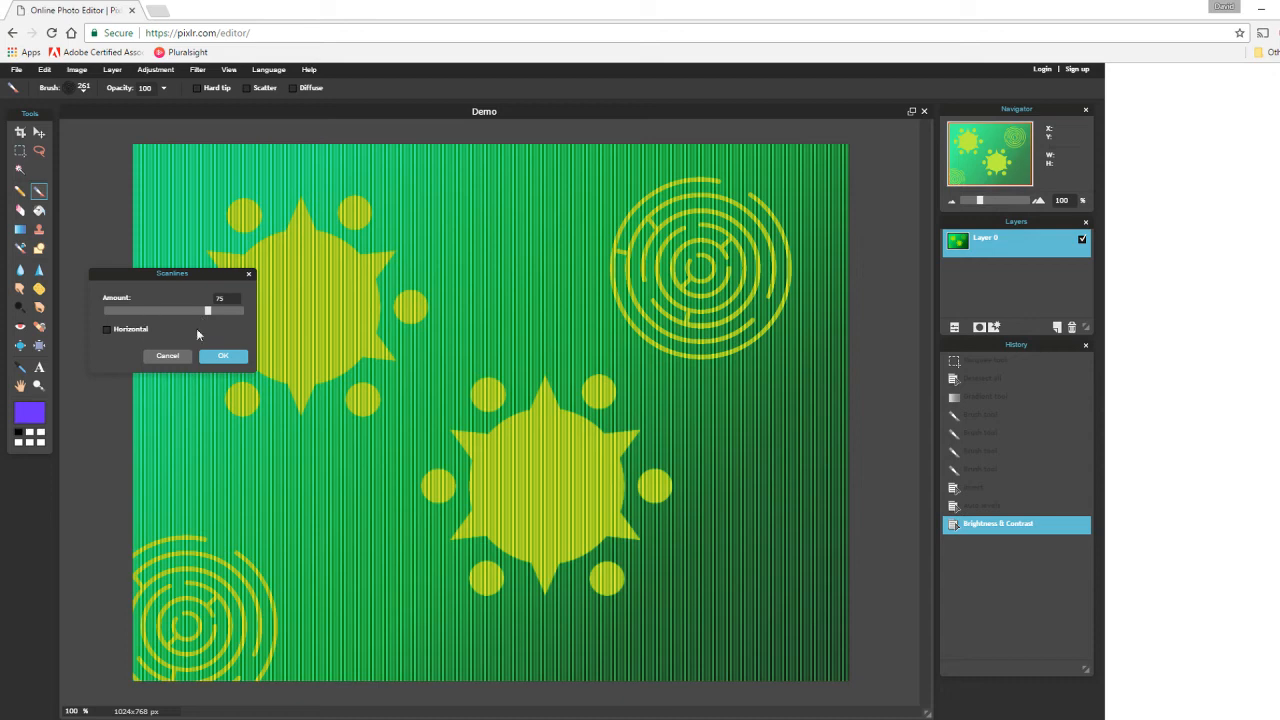
{"action": "left_click", "coordinate": [166, 355]}
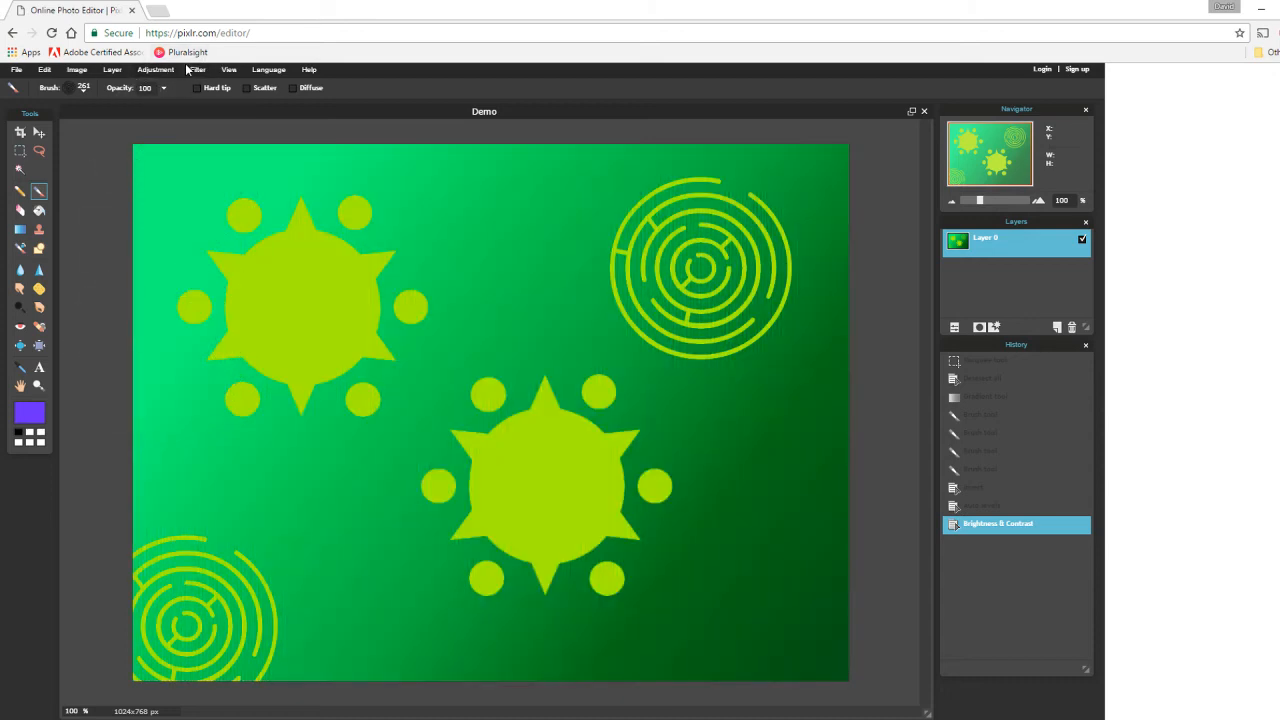
Try the Pixelate filter on the image with a cell size of 6 and cancel it
{"action": "left_click", "coordinate": [190, 69]}
{"action": "left_click", "coordinate": [213, 210]}
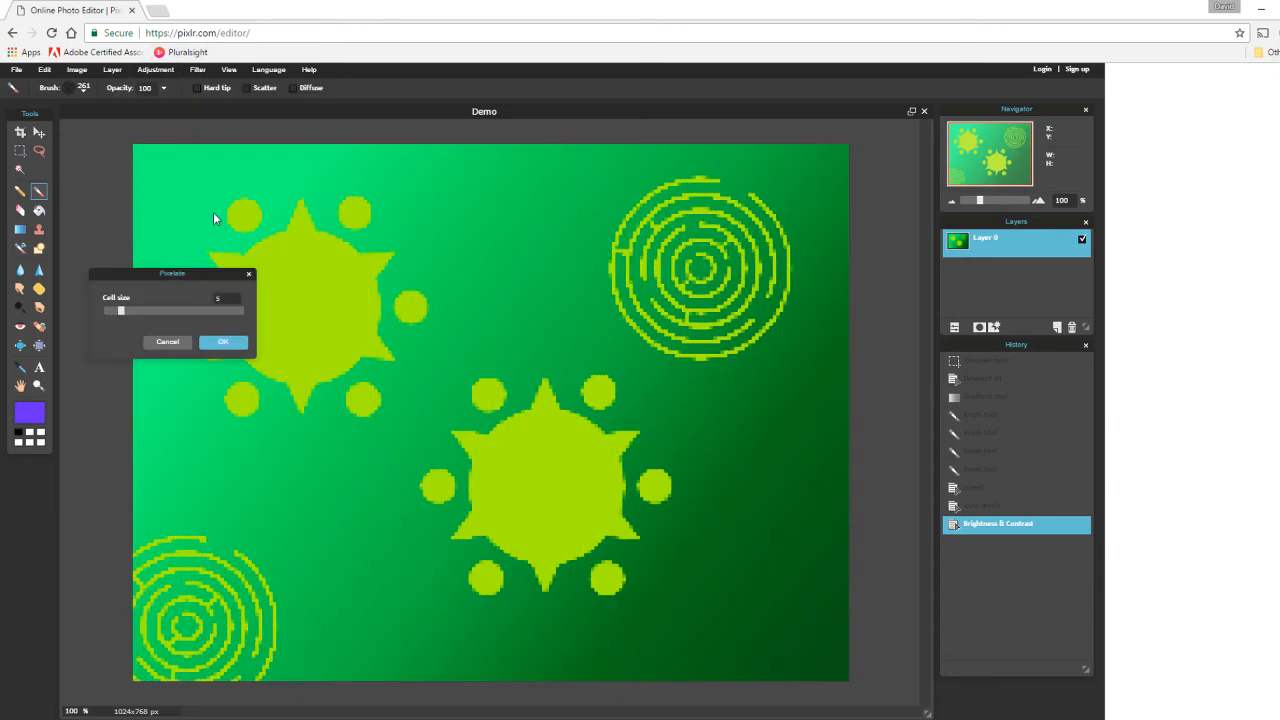
{"action": "left_click_drag", "start_coordinate": [120, 310], "coordinate": [129, 311]}
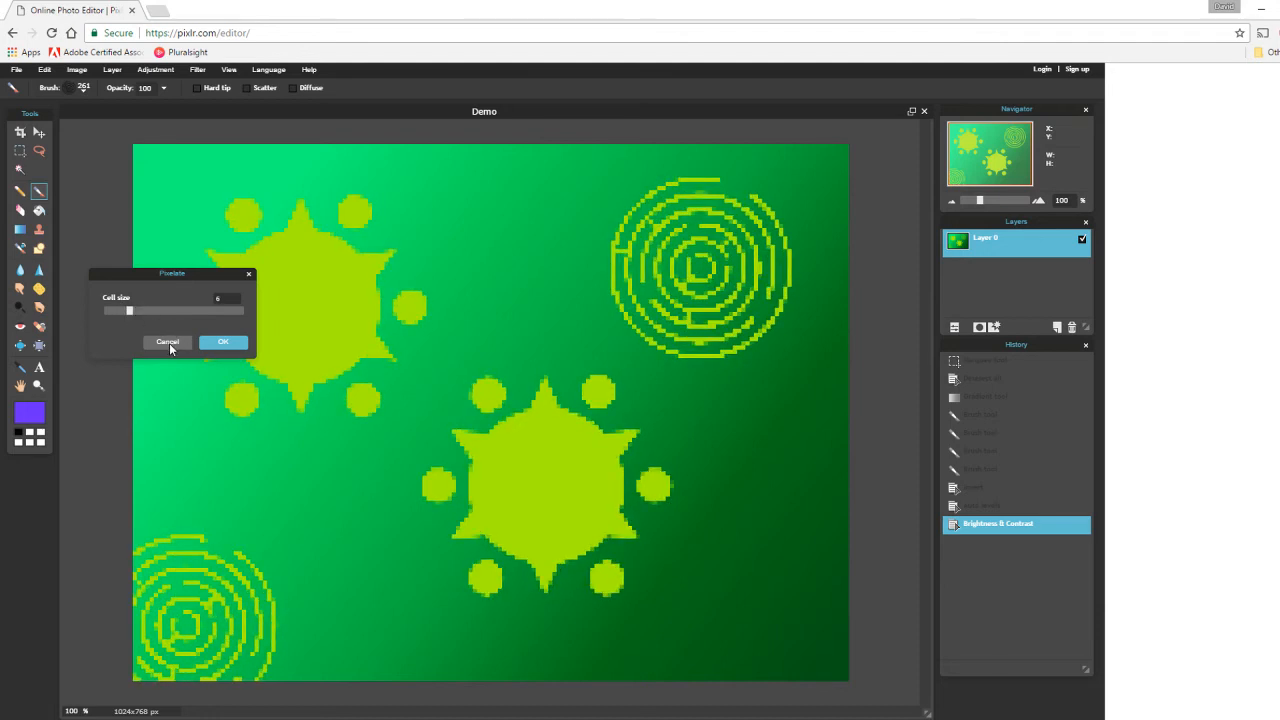
{"action": "left_click", "coordinate": [169, 343]}
Try the Water swirl filter with an amount of 24 and different wave sizes, and cancel it
{"action": "left_click", "coordinate": [197, 69]}
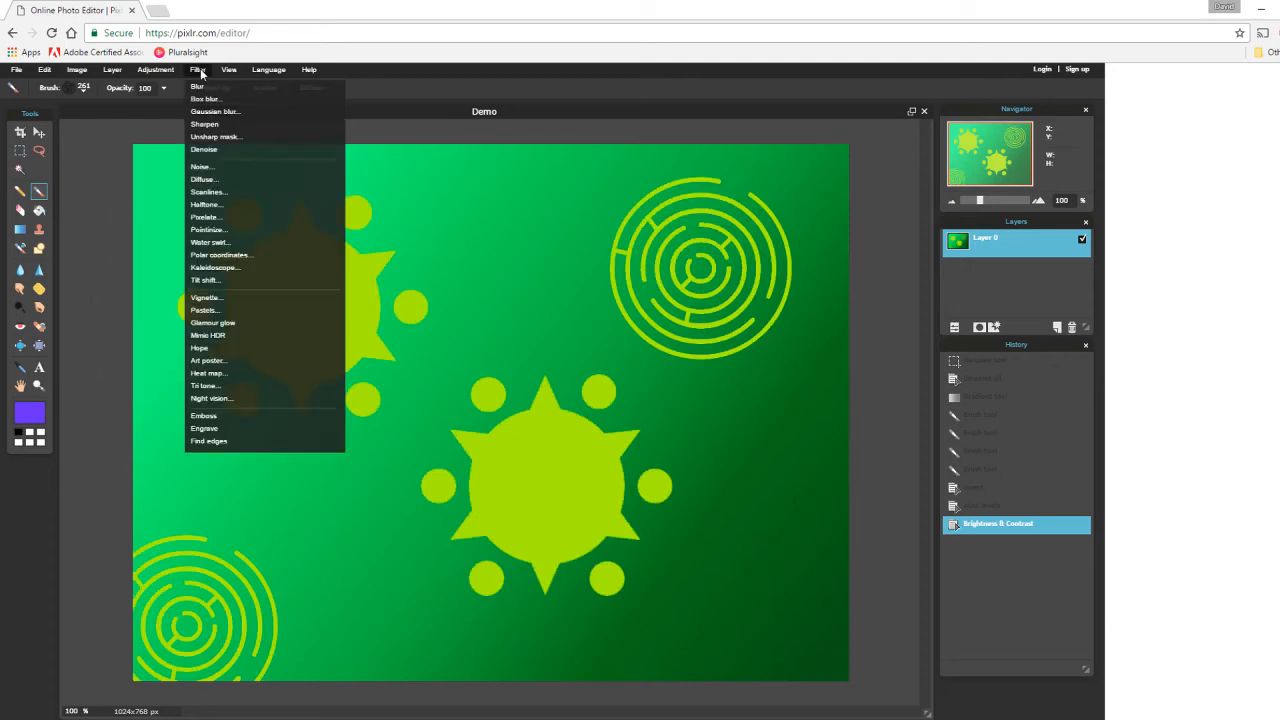
{"action": "left_click", "coordinate": [223, 242]}
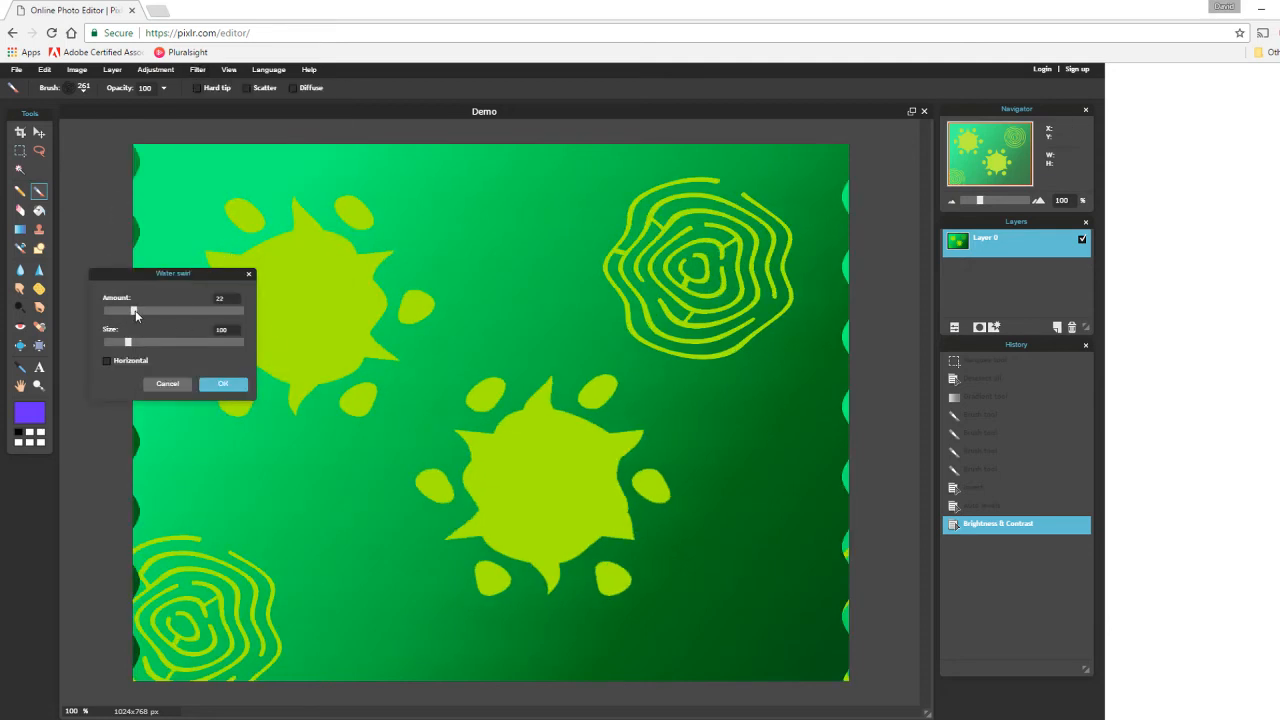
{"action": "left_click_drag", "start_coordinate": [135, 314], "coordinate": [164, 349]}
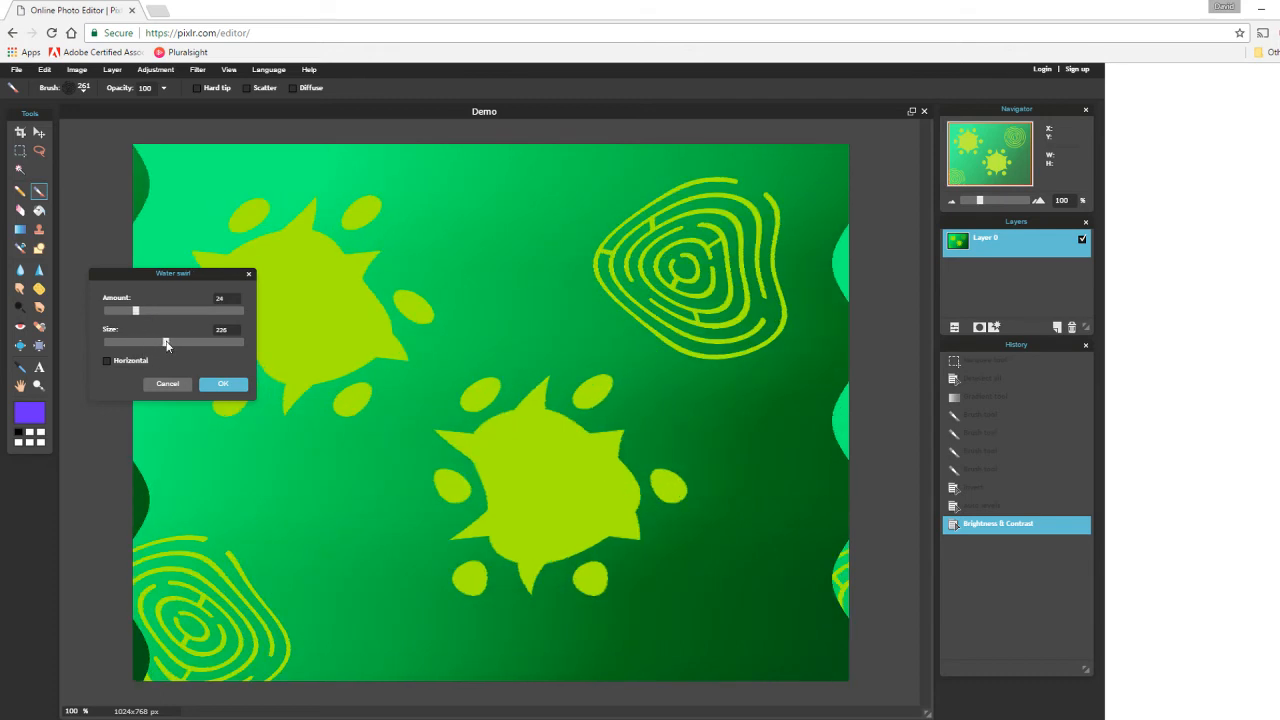
{"action": "left_click_drag", "start_coordinate": [165, 343], "coordinate": [154, 343]}
{"action": "left_click", "coordinate": [162, 385]}
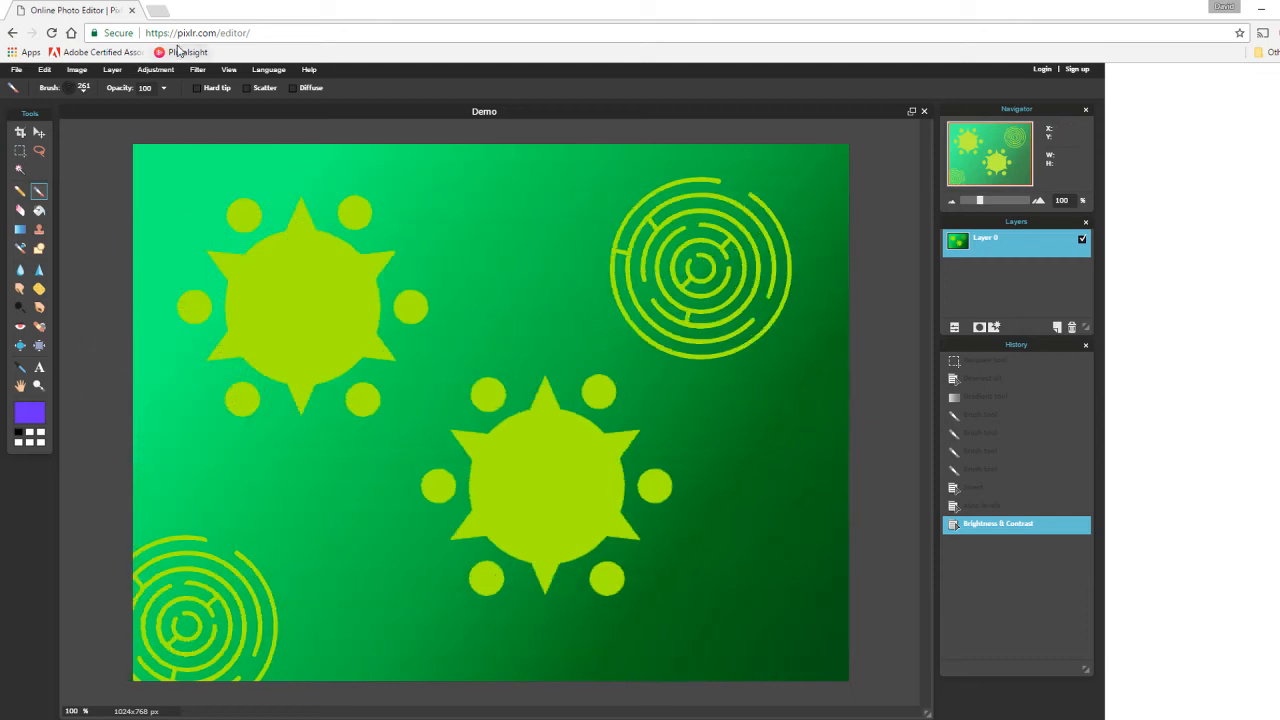
Apply the Kaleidoscope filter to the image with size 68, horizontal 26 and vertical 64
{"action": "left_click", "coordinate": [196, 70]}
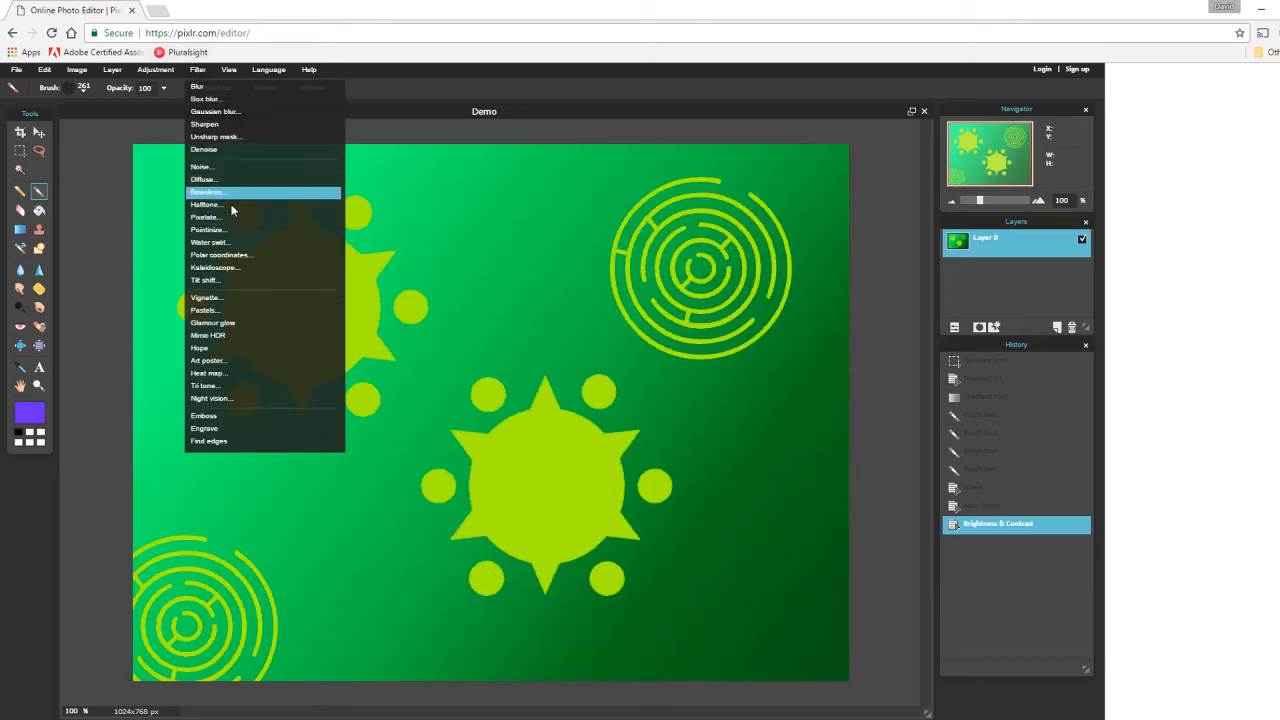
{"action": "left_click", "coordinate": [223, 268]}
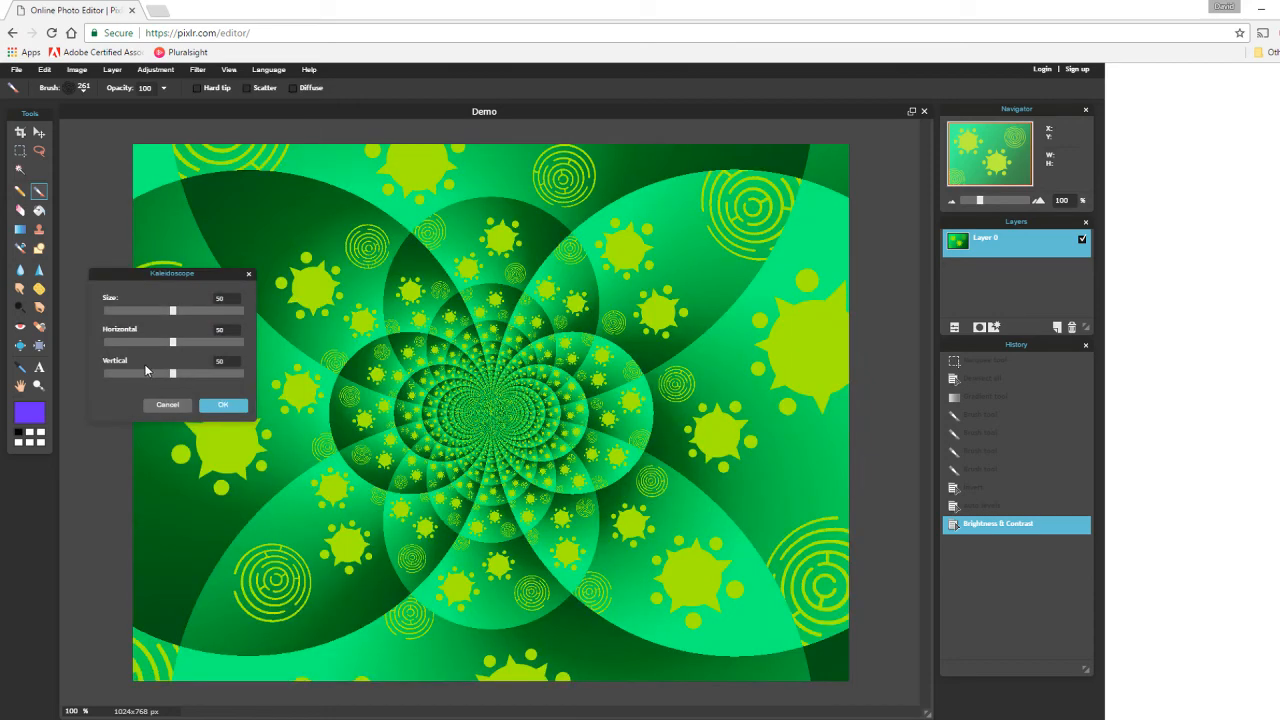
{"action": "left_click_drag", "start_coordinate": [172, 313], "coordinate": [192, 373]}
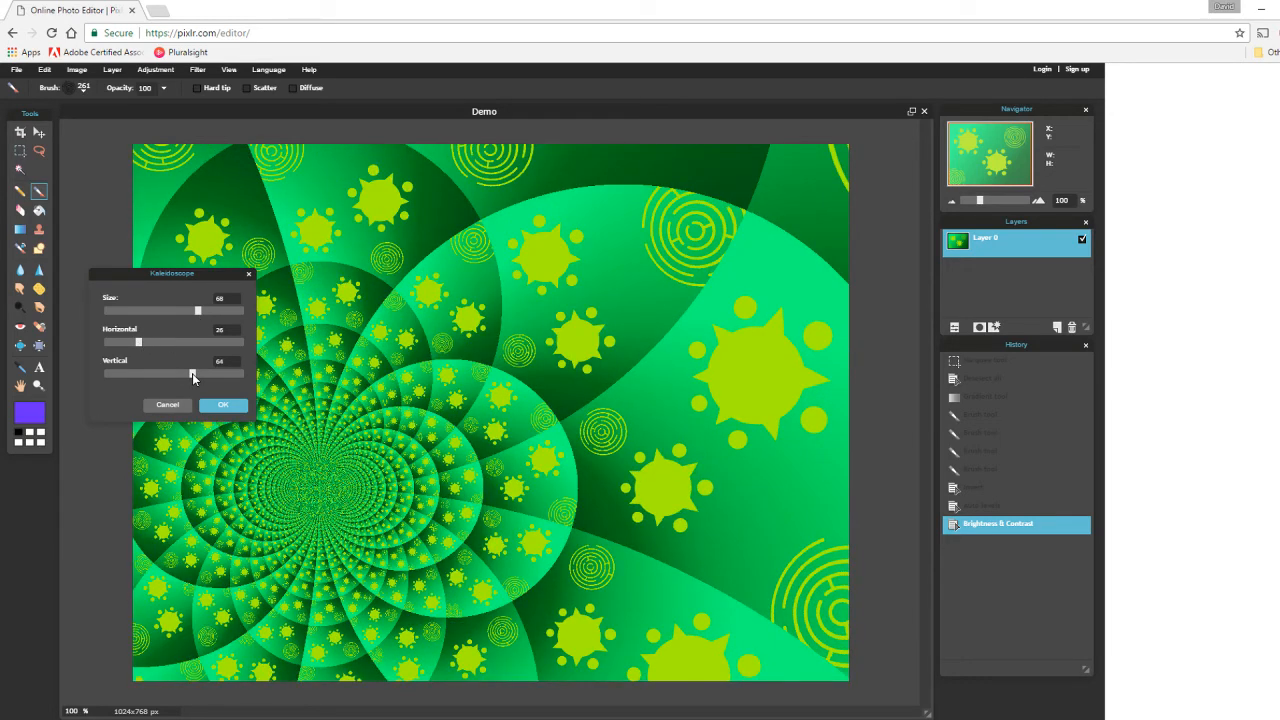
{"action": "left_click", "coordinate": [226, 406]}
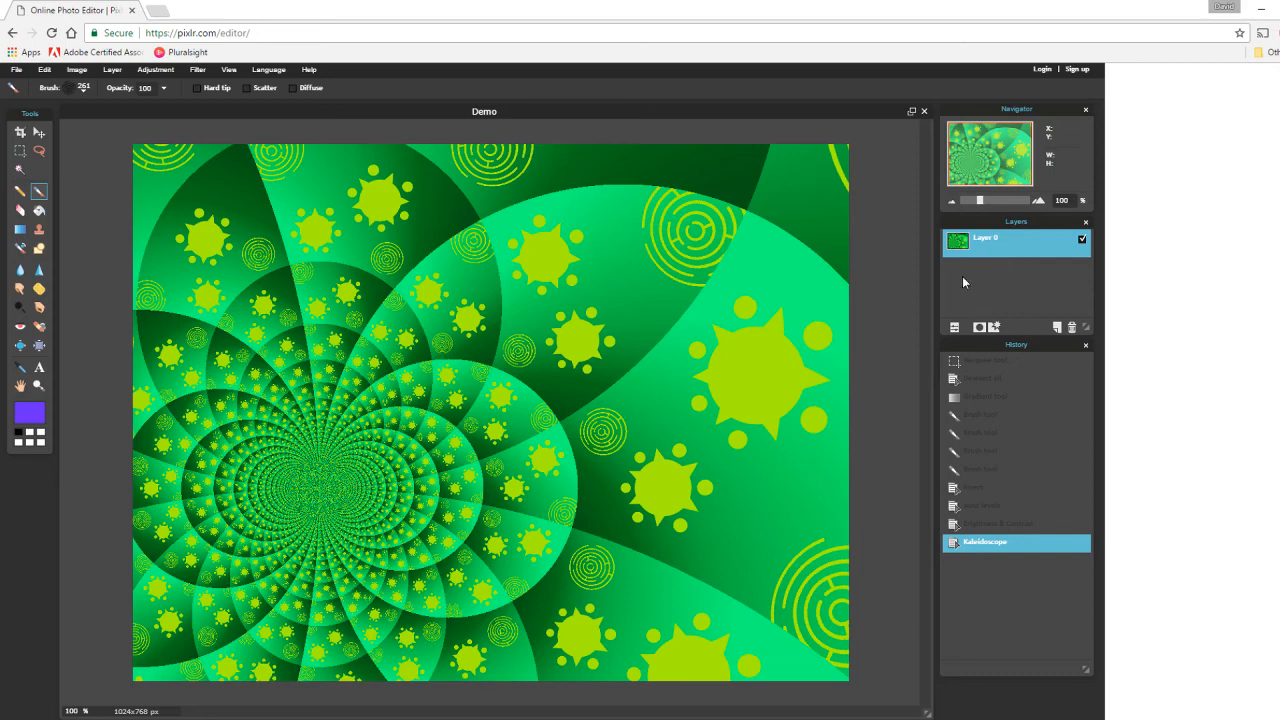
Search Google for "music girl no background" in a new browser tab
{"action": "left_click", "coordinate": [158, 12]}
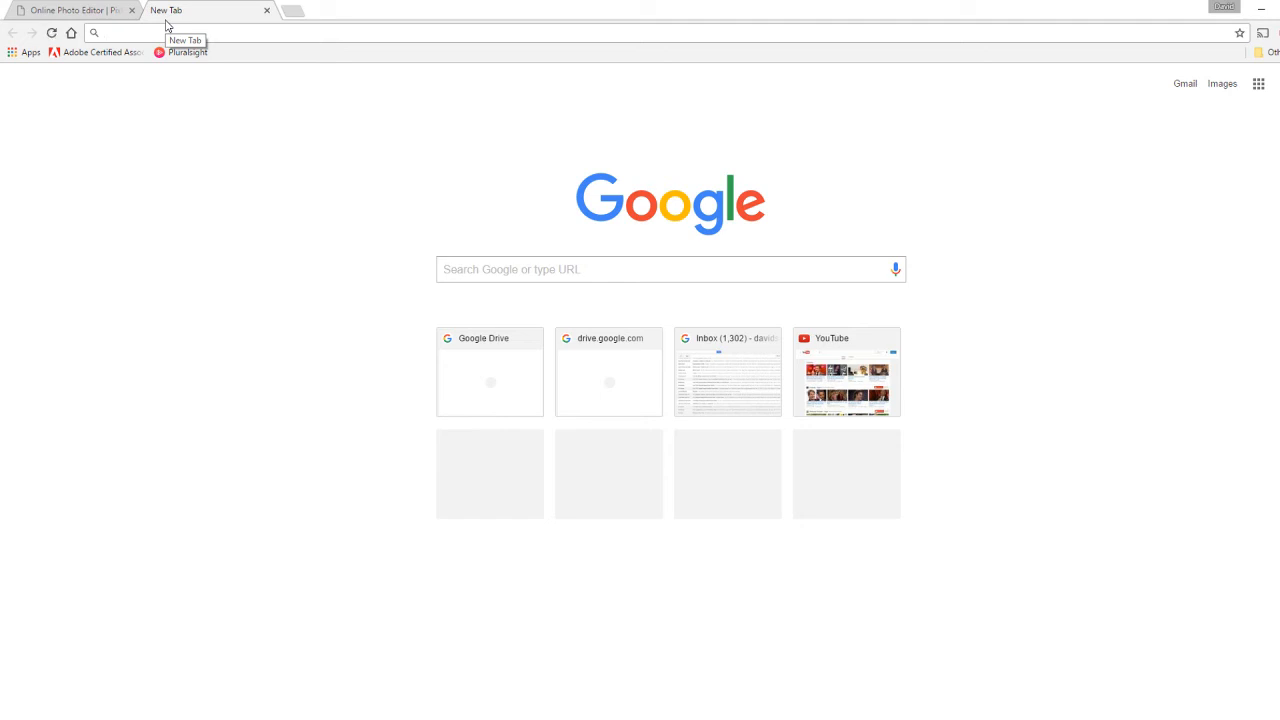
{"action": "type", "text": "miusic tgi"}
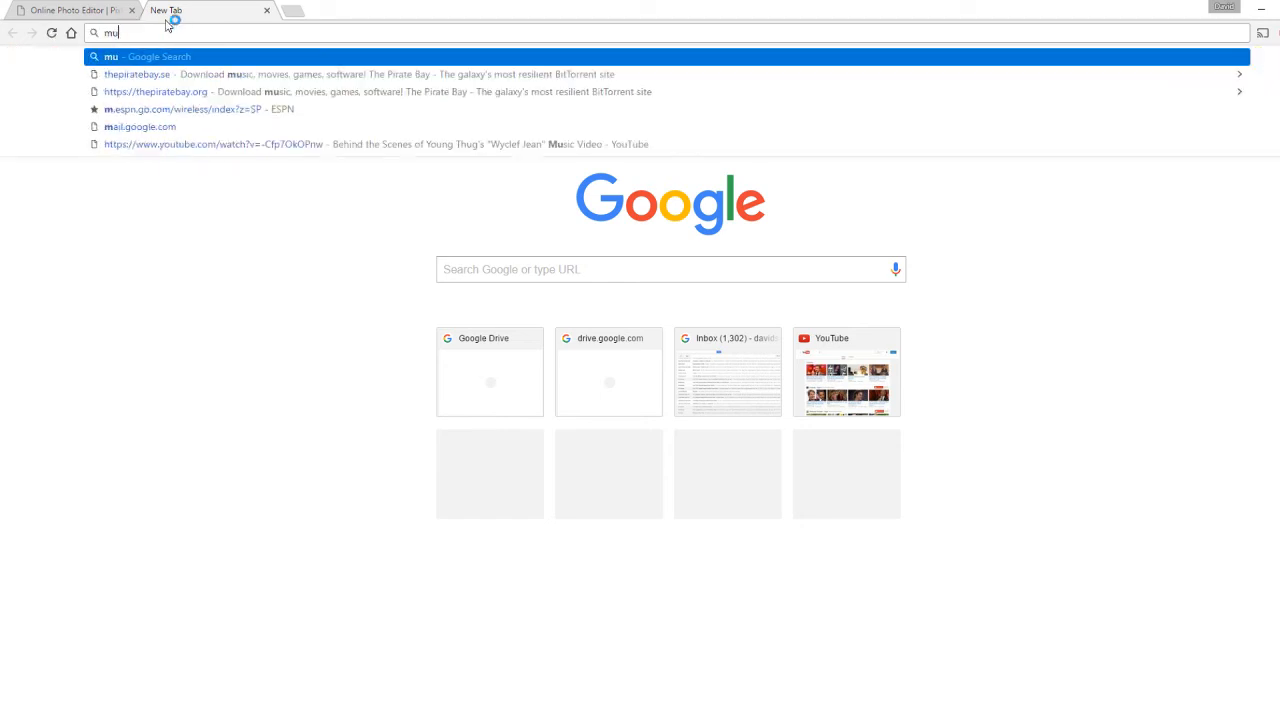
{"action": "key", "text": "BackSpace"}
{"action": "key", "text": "BackSpace"}
{"action": "key", "text": "BackSpace"}
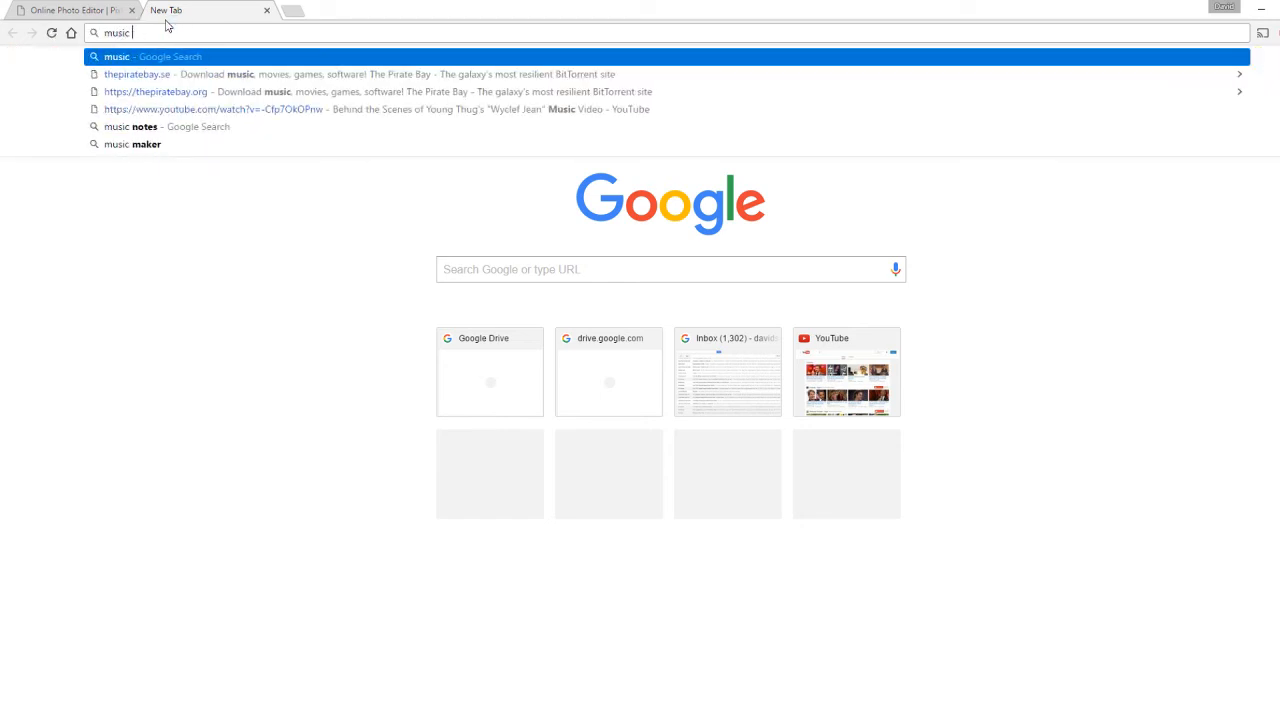
{"action": "type", "text": "girl transpa"}
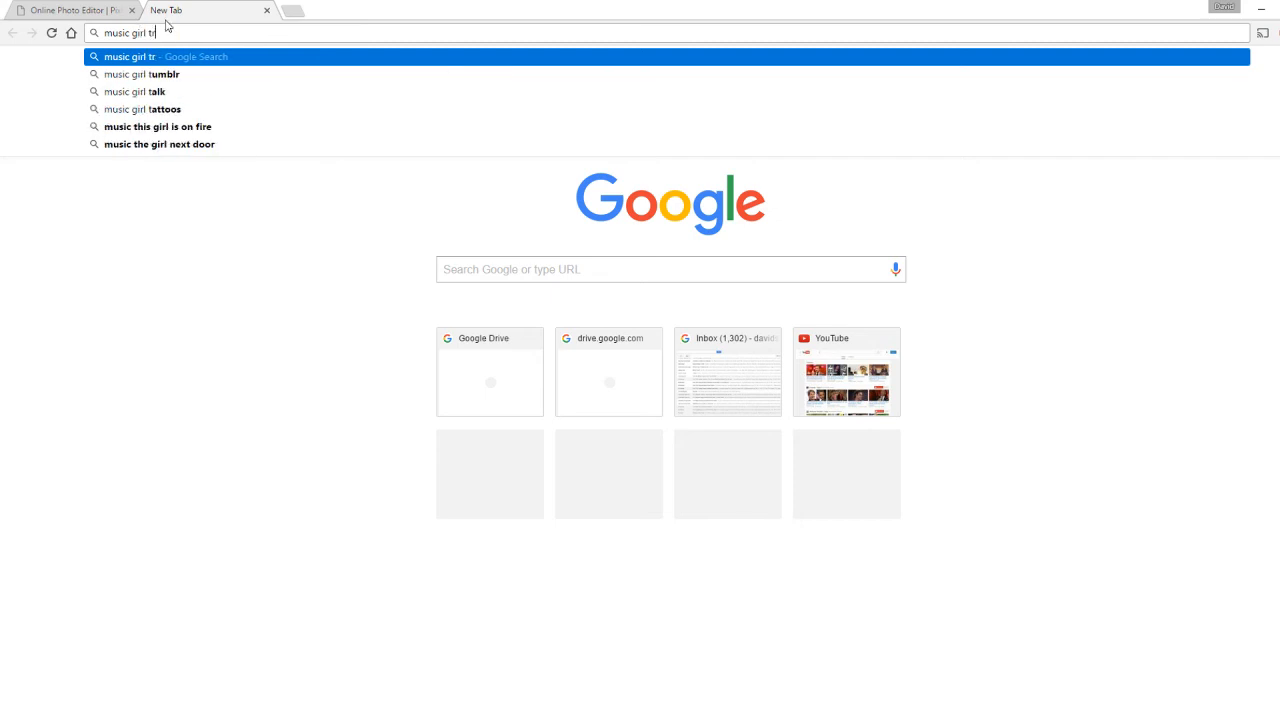
{"action": "key", "text": "BackSpace"}
{"action": "key", "text": "BackSpace"}
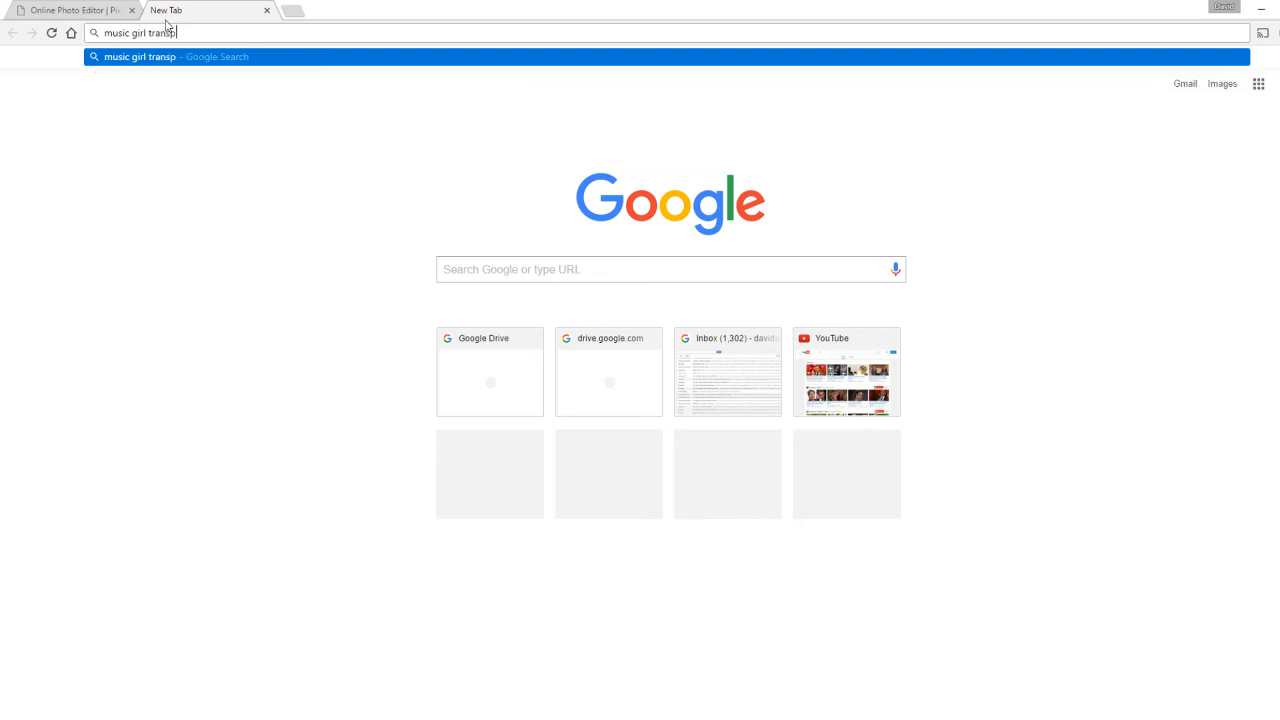
{"action": "key", "text": "BackSpace"}
{"action": "key", "text": "BackSpace"}
{"action": "key", "text": "BackSpace"}
{"action": "key", "text": "BackSpace"}
{"action": "key", "text": "BackSpace"}
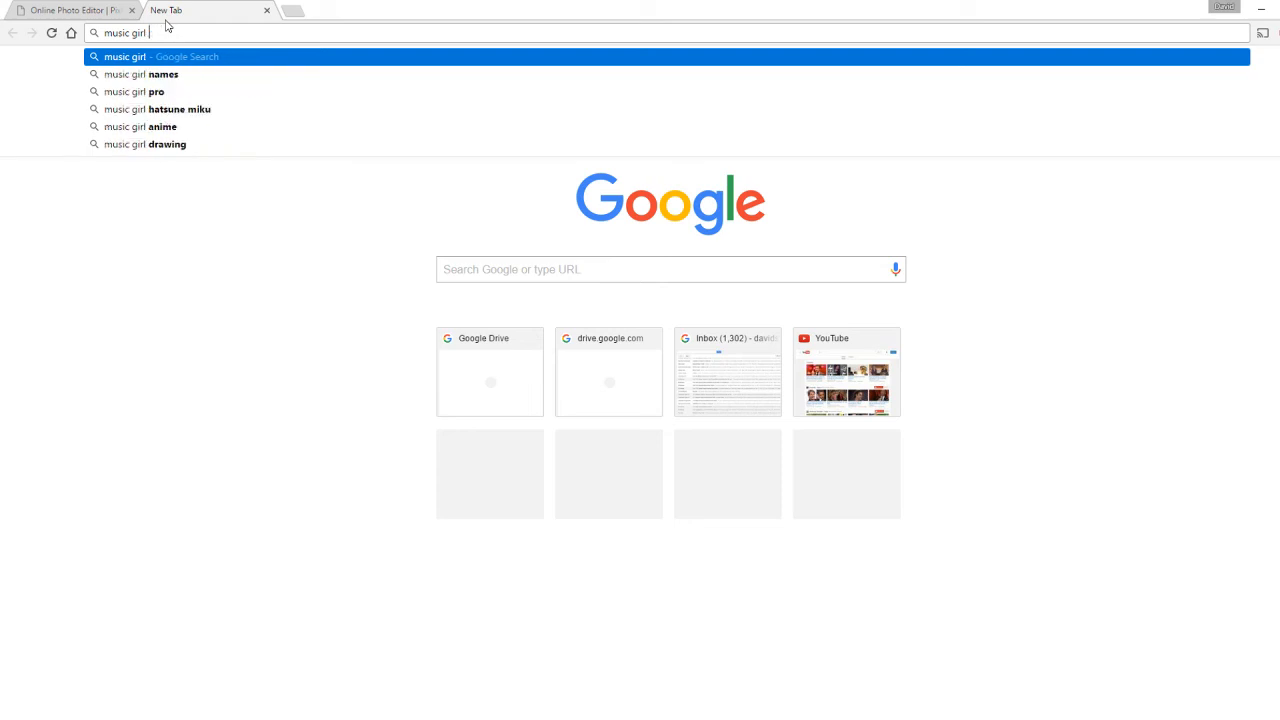
{"action": "type", "text": "no back"}
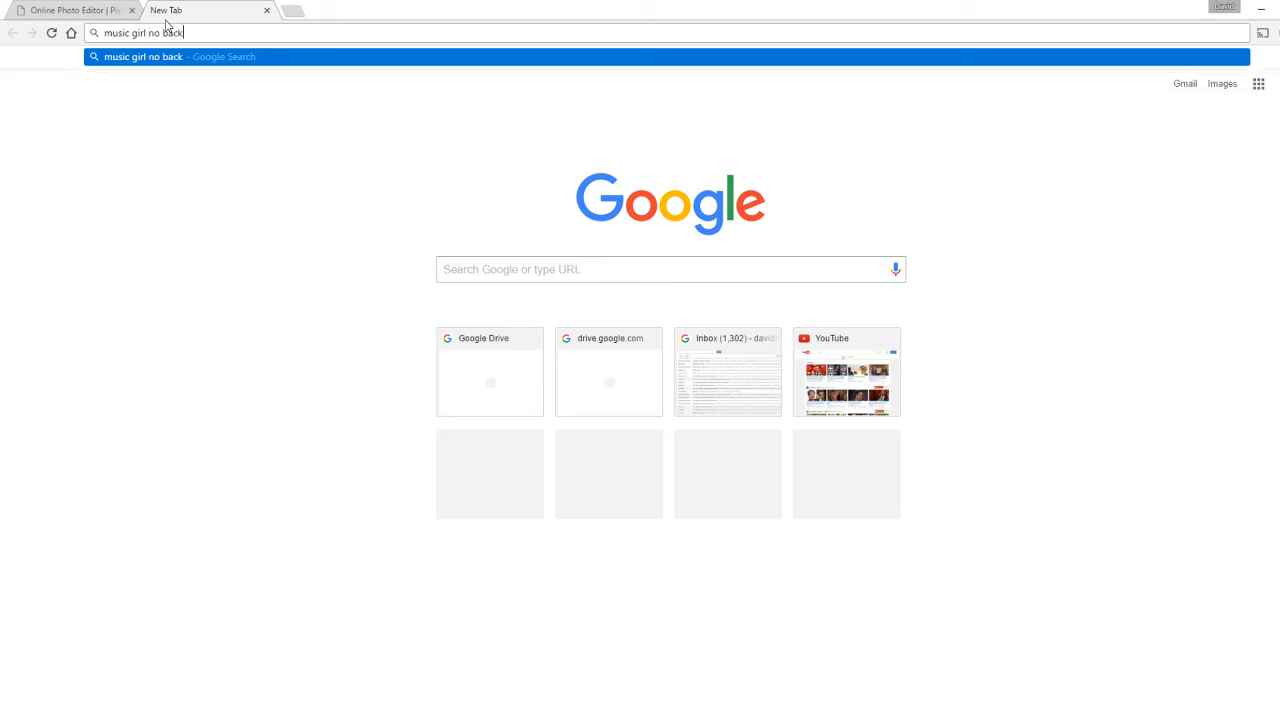
{"action": "type", "text": "ground"}
{"action": "key", "text": "Return"}
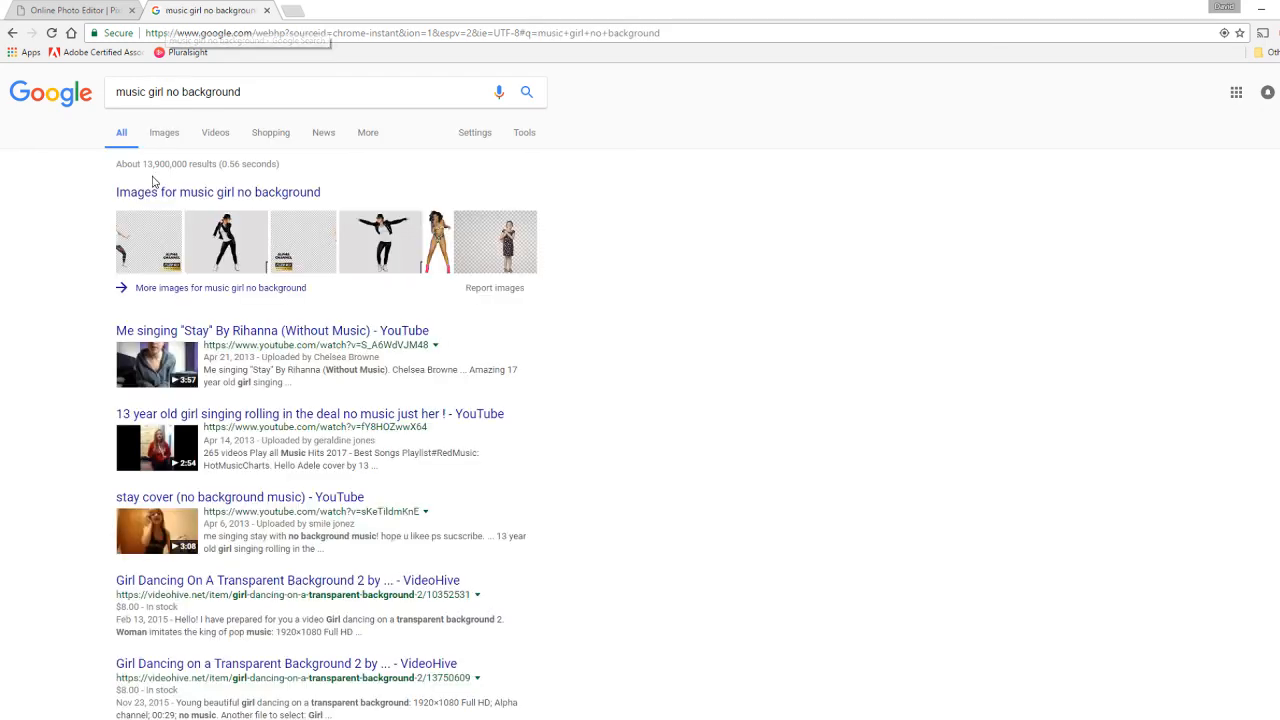
Open the image results, preview the transparent picture of the girl in a headscarf, and save it as PNG in the Pictures folder
{"action": "left_click", "coordinate": [167, 199]}
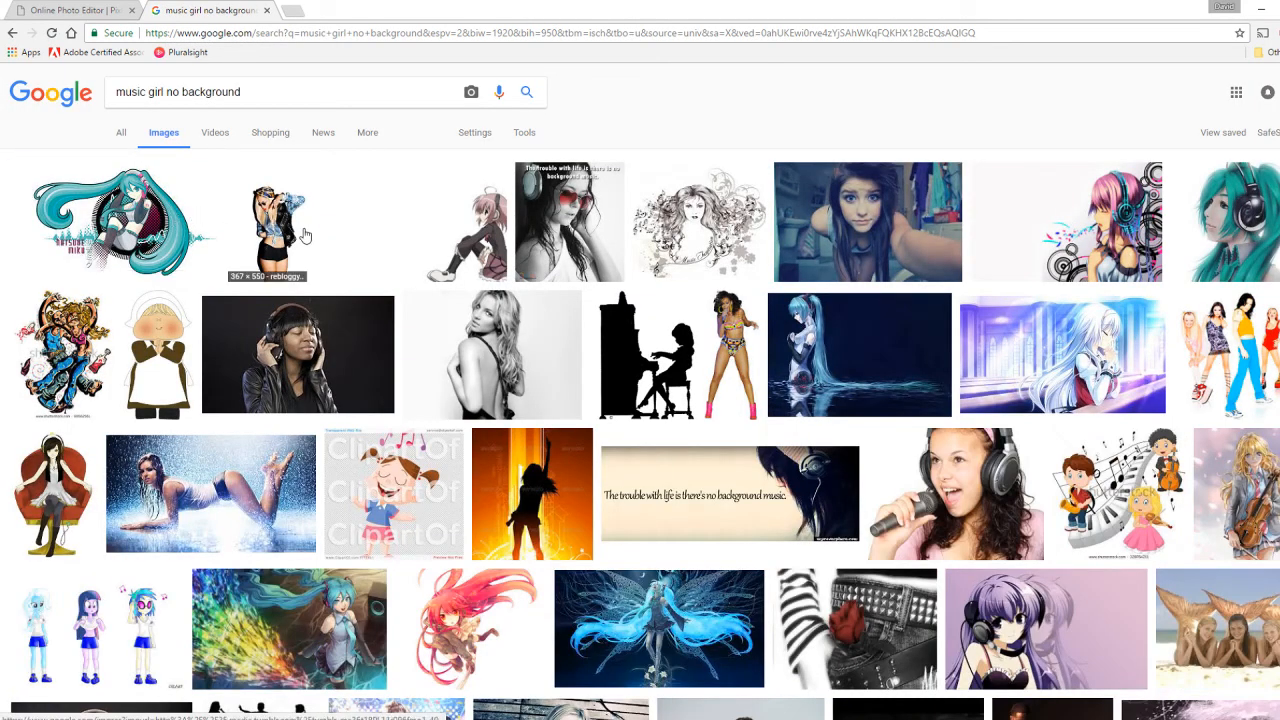
{"action": "left_click", "coordinate": [303, 232]}
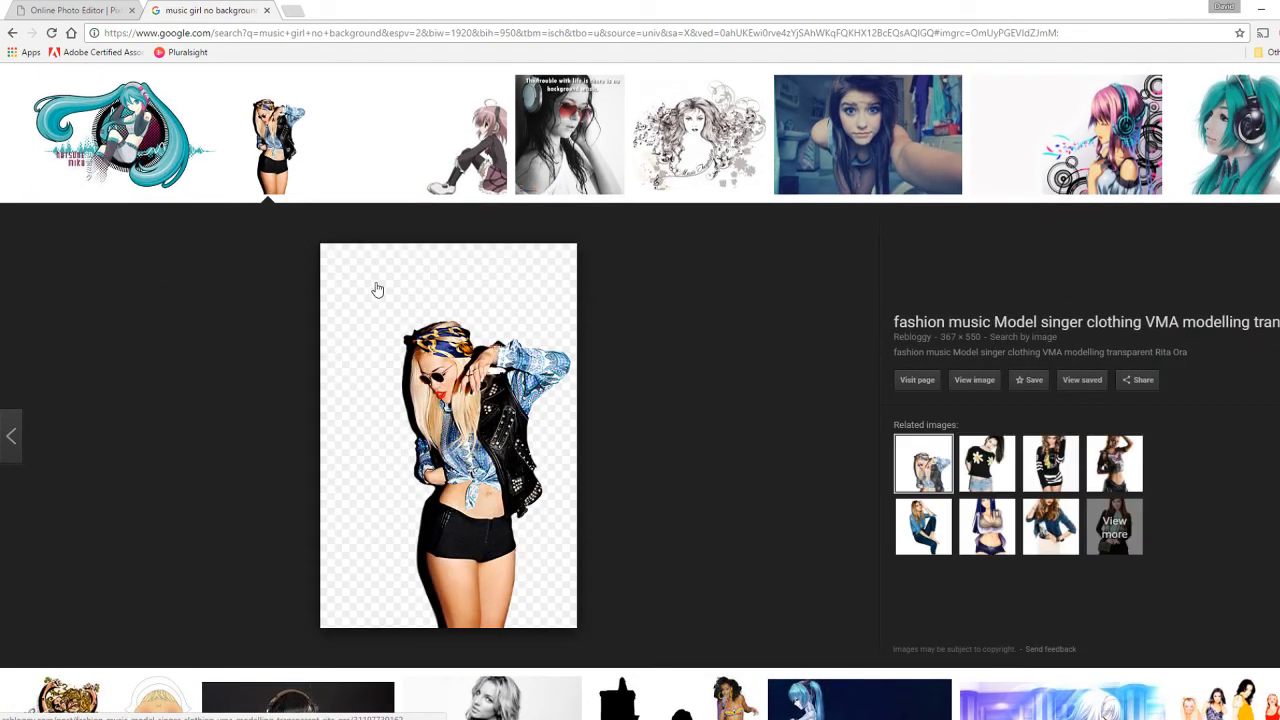
{"action": "right_click", "coordinate": [502, 427]}
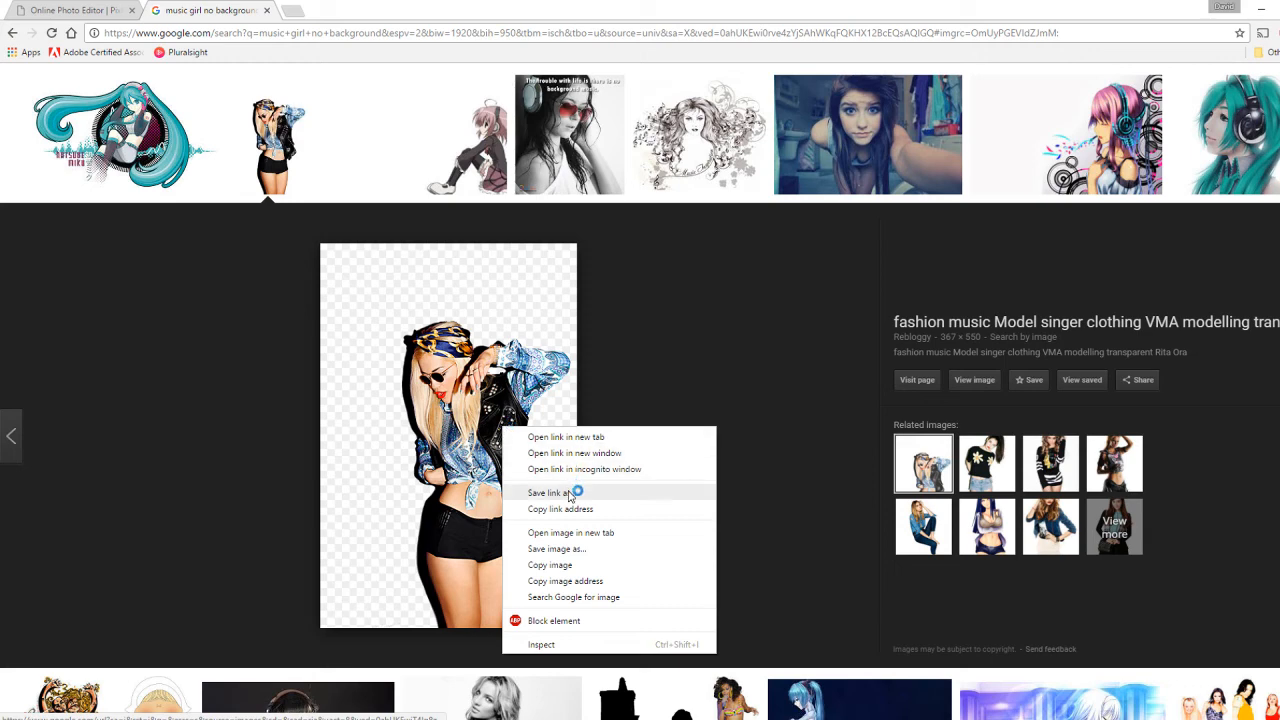
{"action": "left_click", "coordinate": [565, 549]}
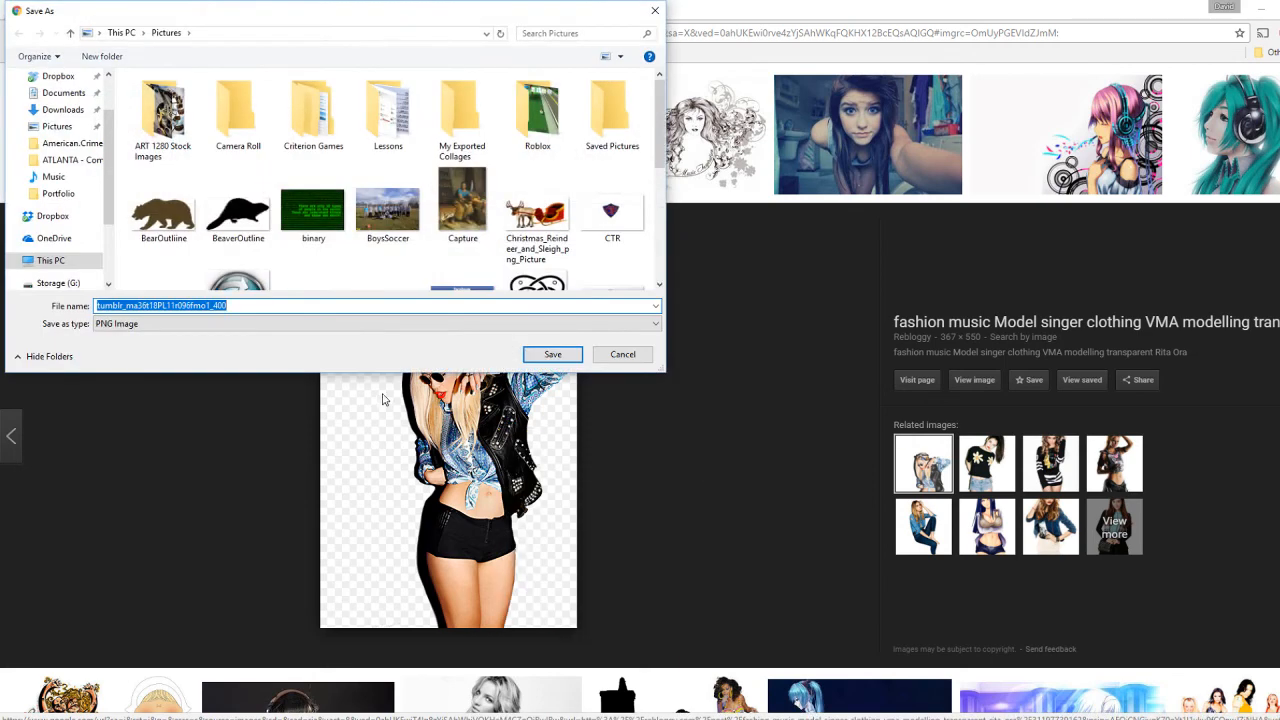
{"action": "scroll", "coordinate": [610, 220], "scroll_direction": "down", "scroll_amount": 5}
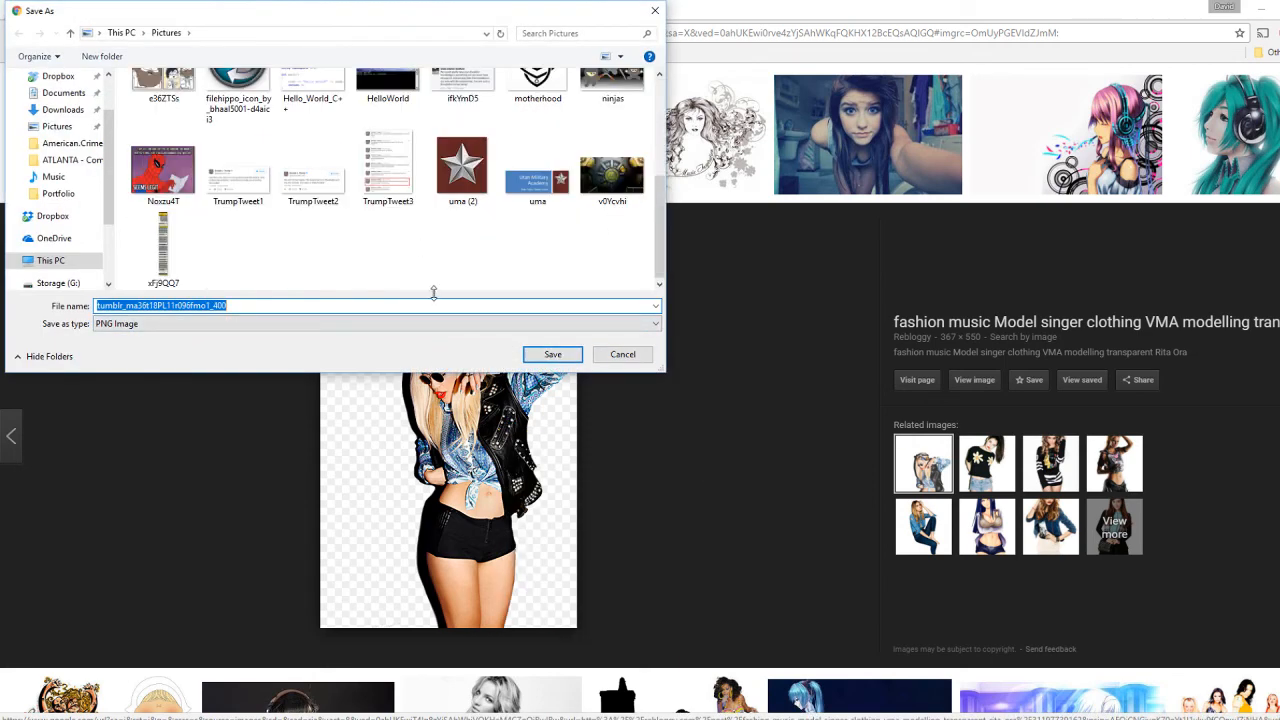
{"action": "left_click", "coordinate": [556, 355]}
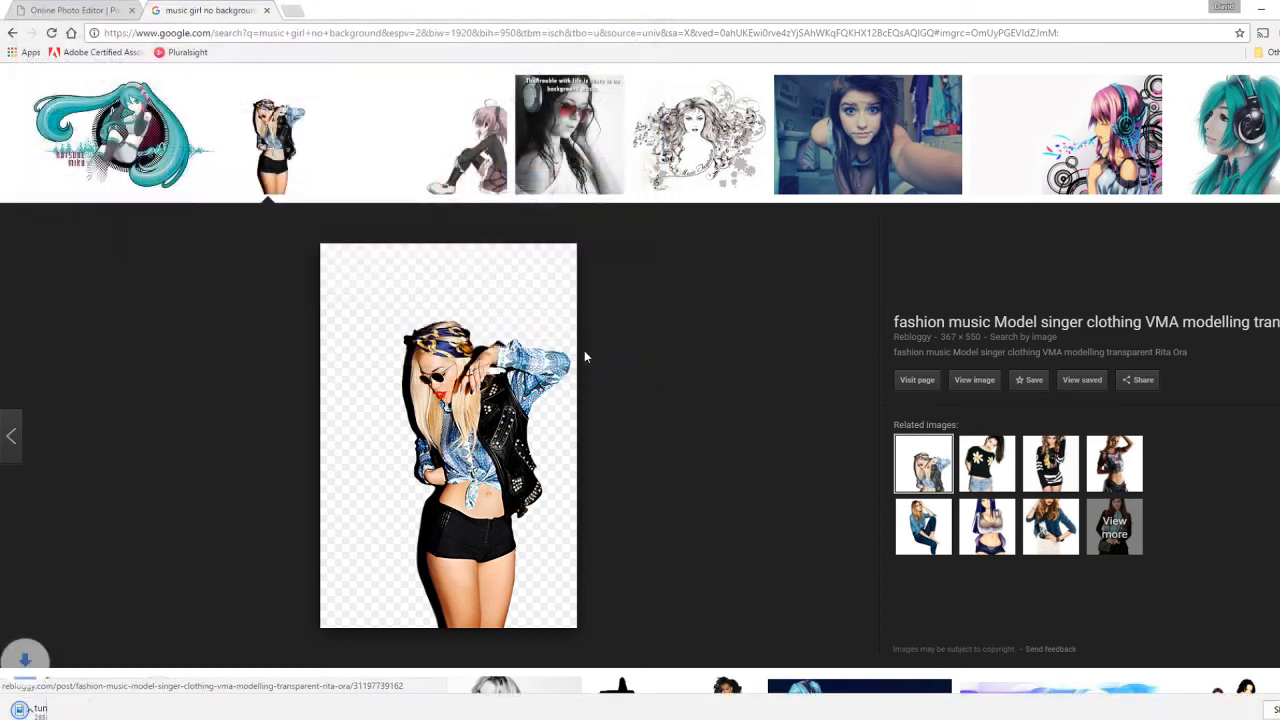
Switch back to Pixlr Editor and open the image tumblr_ma36t18PL11r096fmo1_400 from Pictures as a new layer in Demo
{"action": "left_click", "coordinate": [65, 11]}
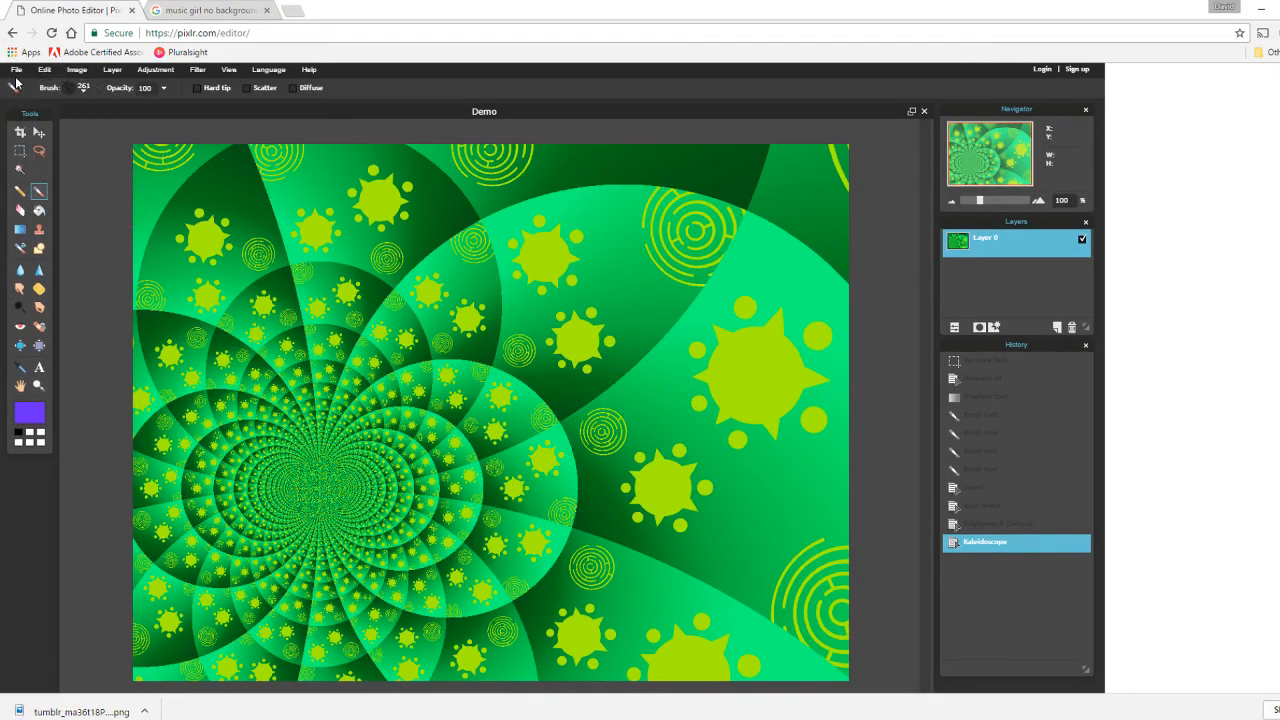
{"action": "left_click", "coordinate": [16, 70]}
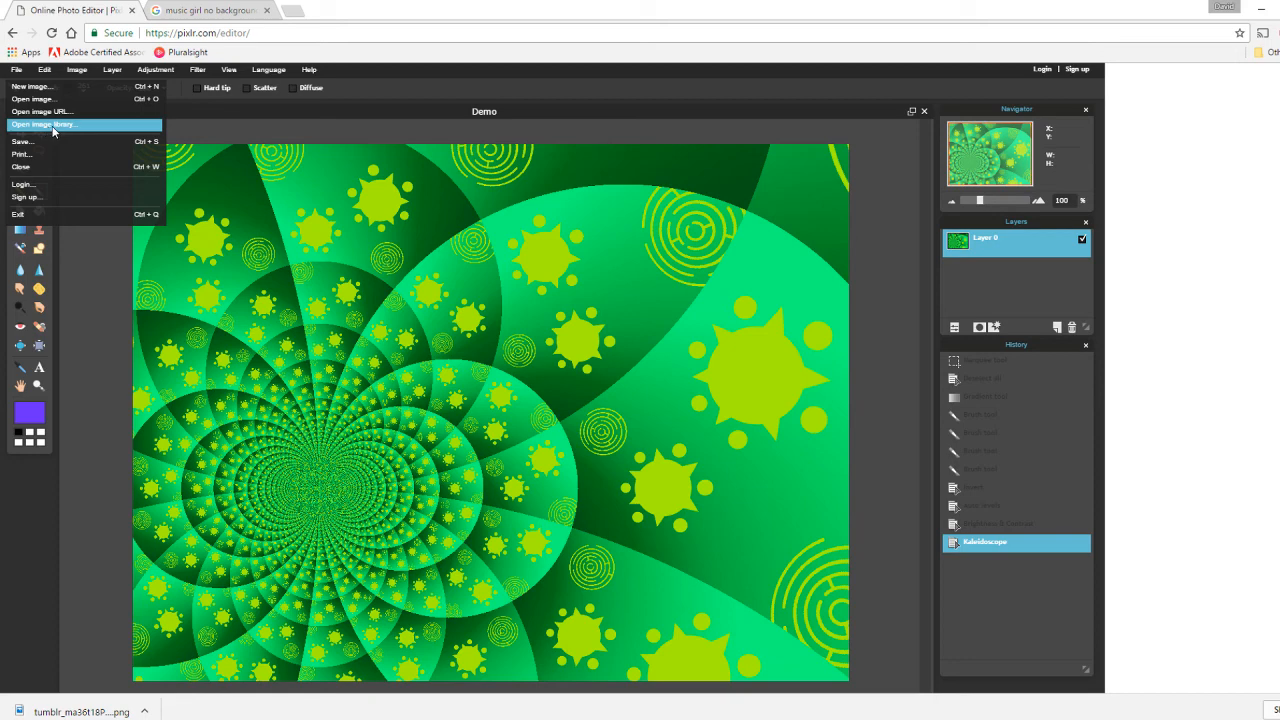
{"action": "mouse_move", "coordinate": [45, 70]}
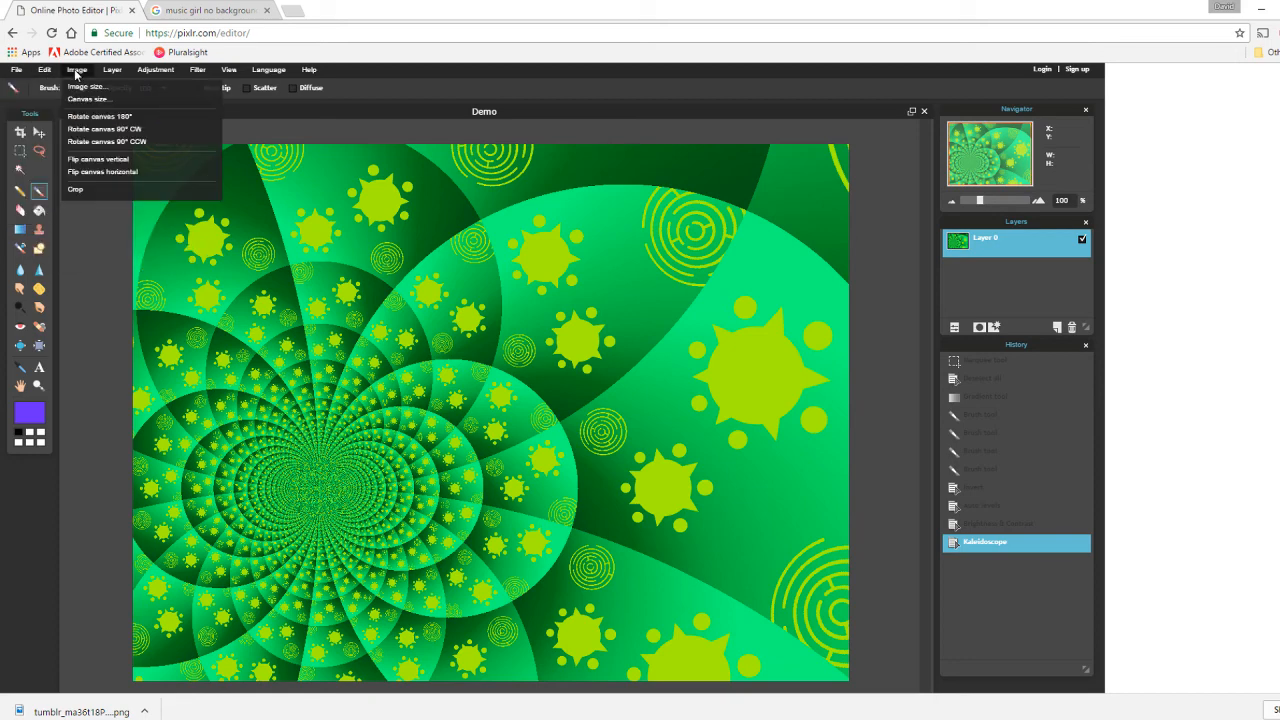
{"action": "mouse_move", "coordinate": [113, 73]}
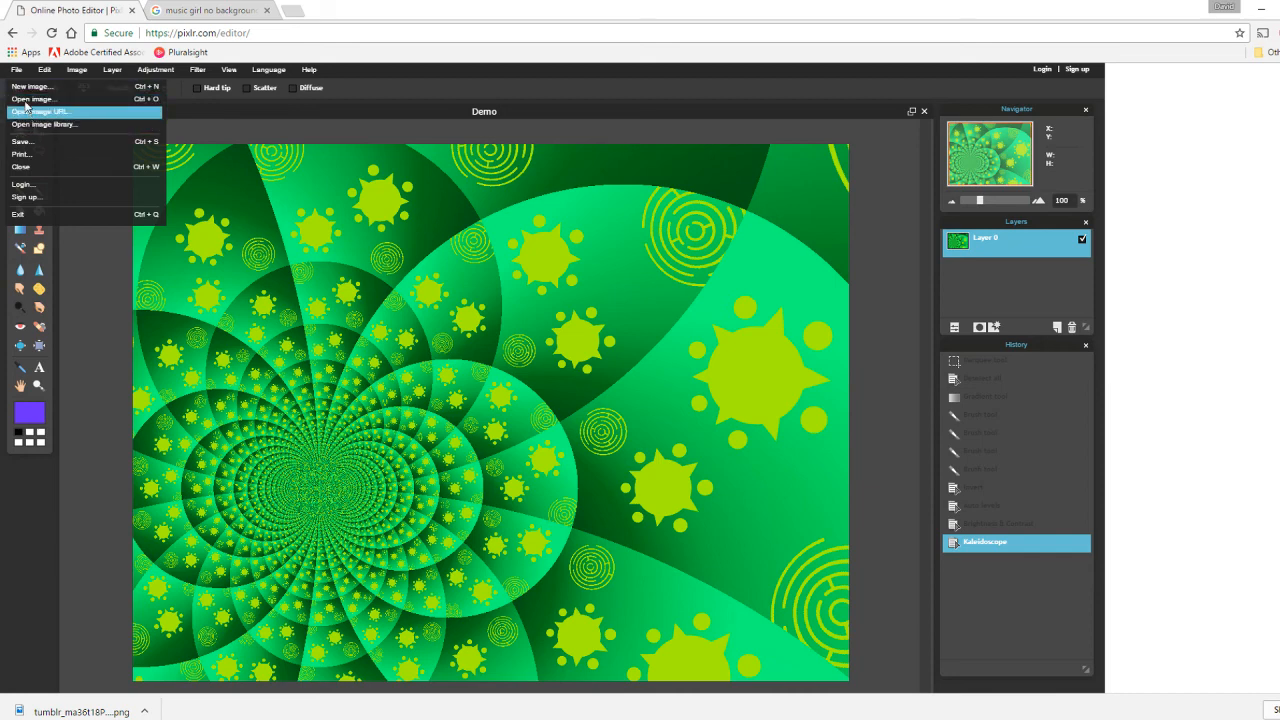
{"action": "mouse_move", "coordinate": [115, 72]}
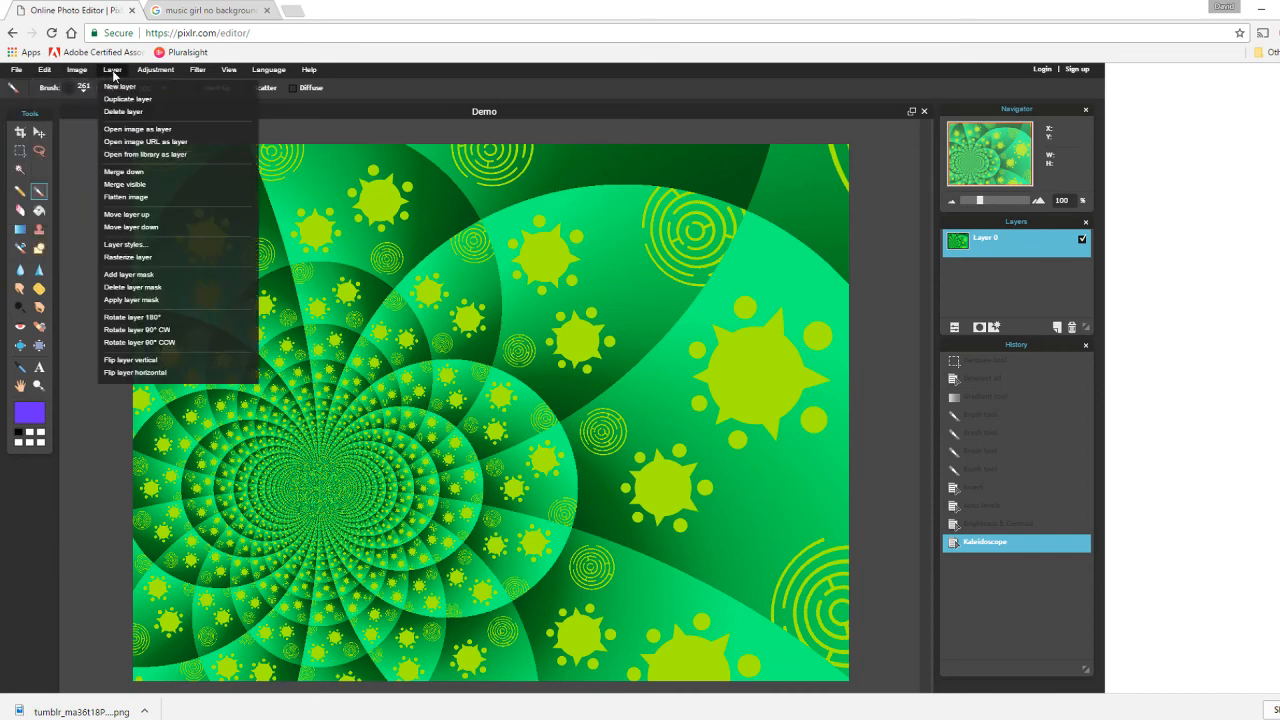
{"action": "left_click", "coordinate": [120, 131]}
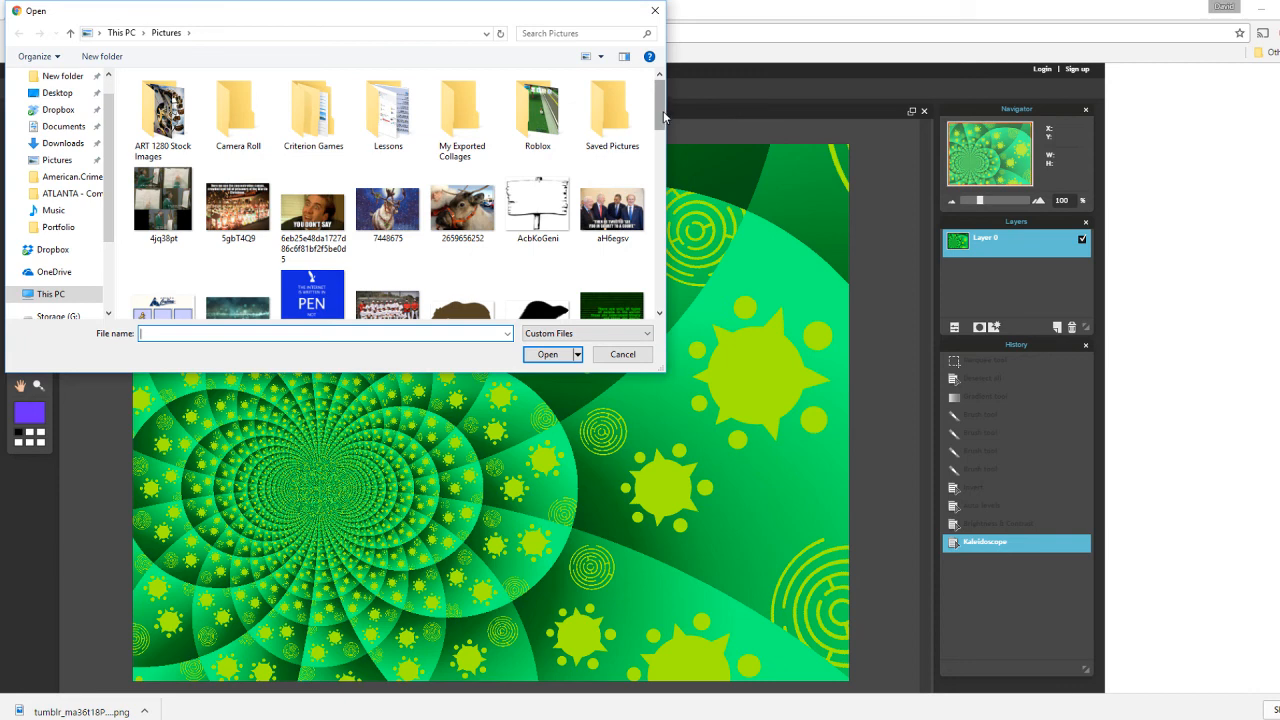
{"action": "left_click_drag", "start_coordinate": [663, 117], "coordinate": [640, 312]}
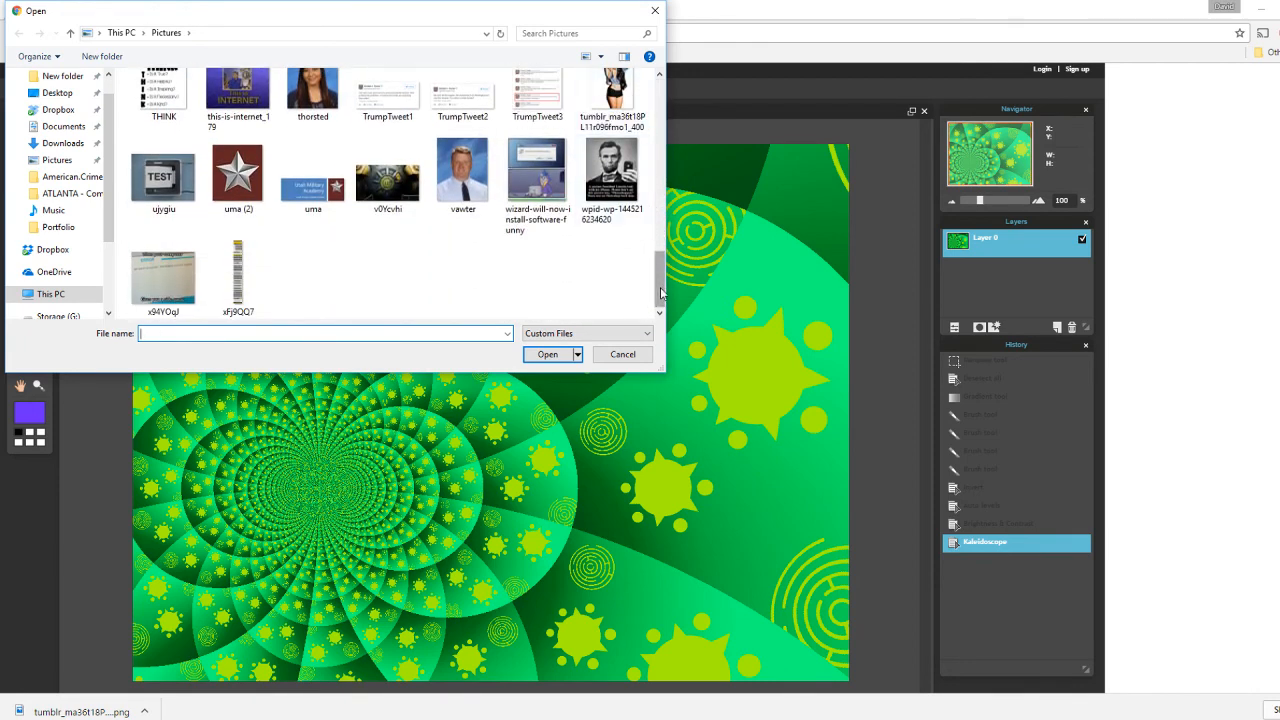
{"action": "scroll", "coordinate": [660, 292], "scroll_direction": "up", "scroll_amount": 1}
{"action": "left_click", "coordinate": [612, 160]}
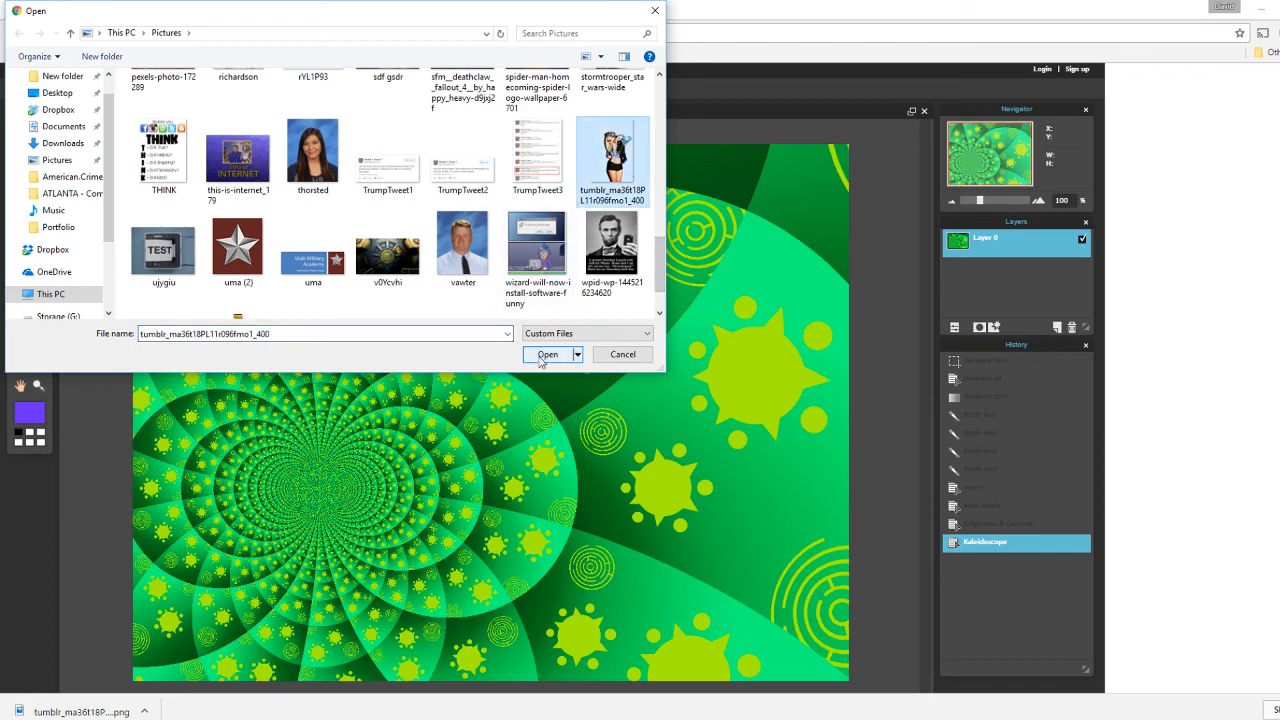
{"action": "left_click", "coordinate": [545, 355]}
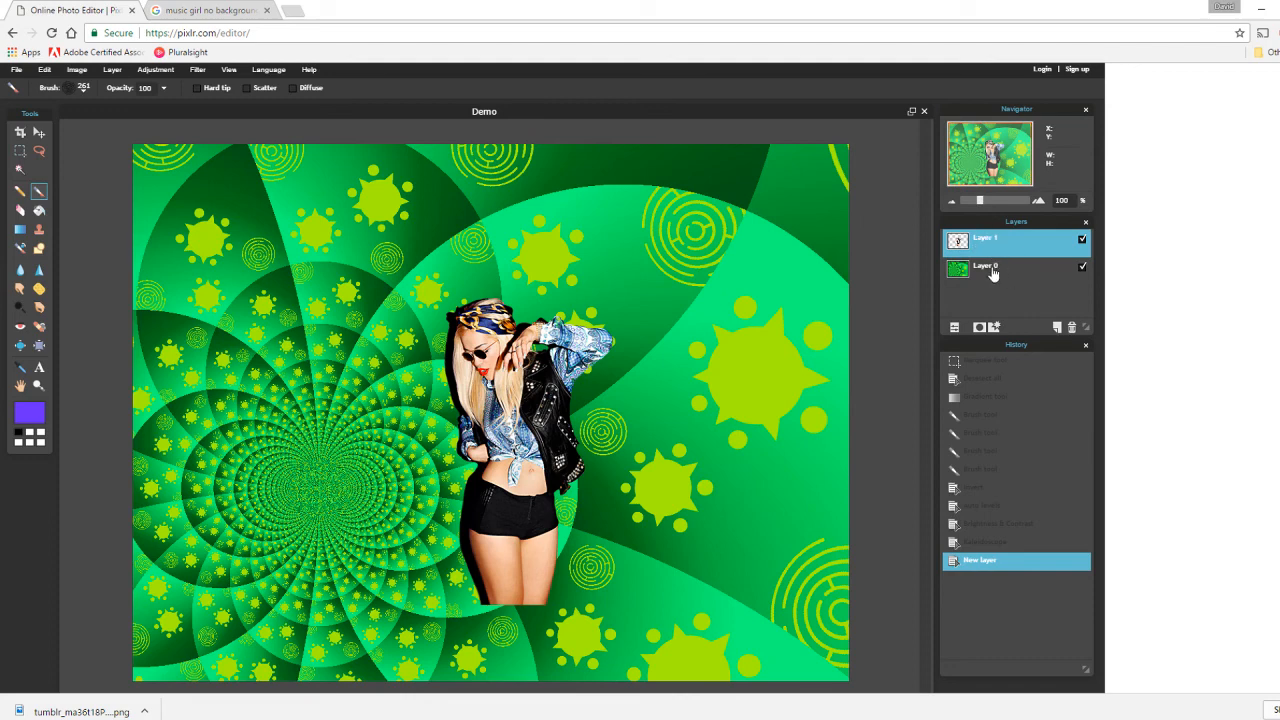
Move the girl on Layer 1 to the lower right of the canvas so her legs meet the bottom edge
{"action": "left_click", "coordinate": [38, 133]}
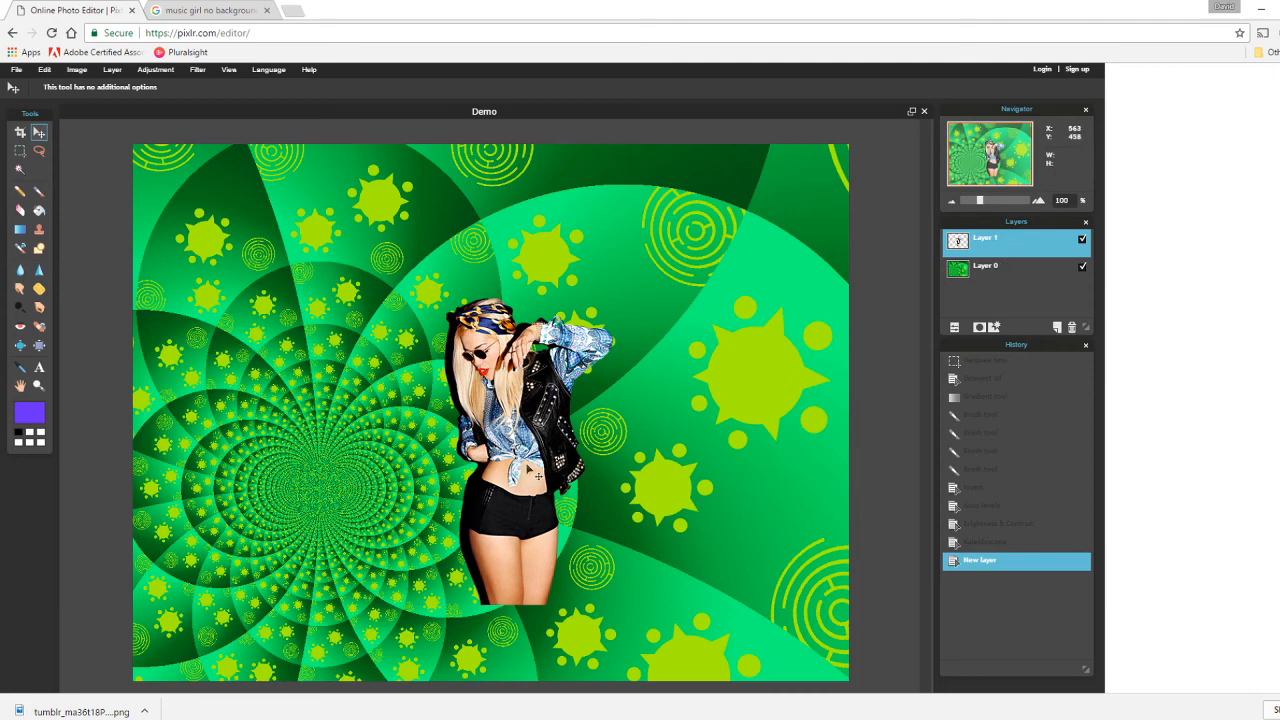
{"action": "left_click_drag", "start_coordinate": [538, 476], "coordinate": [680, 565]}
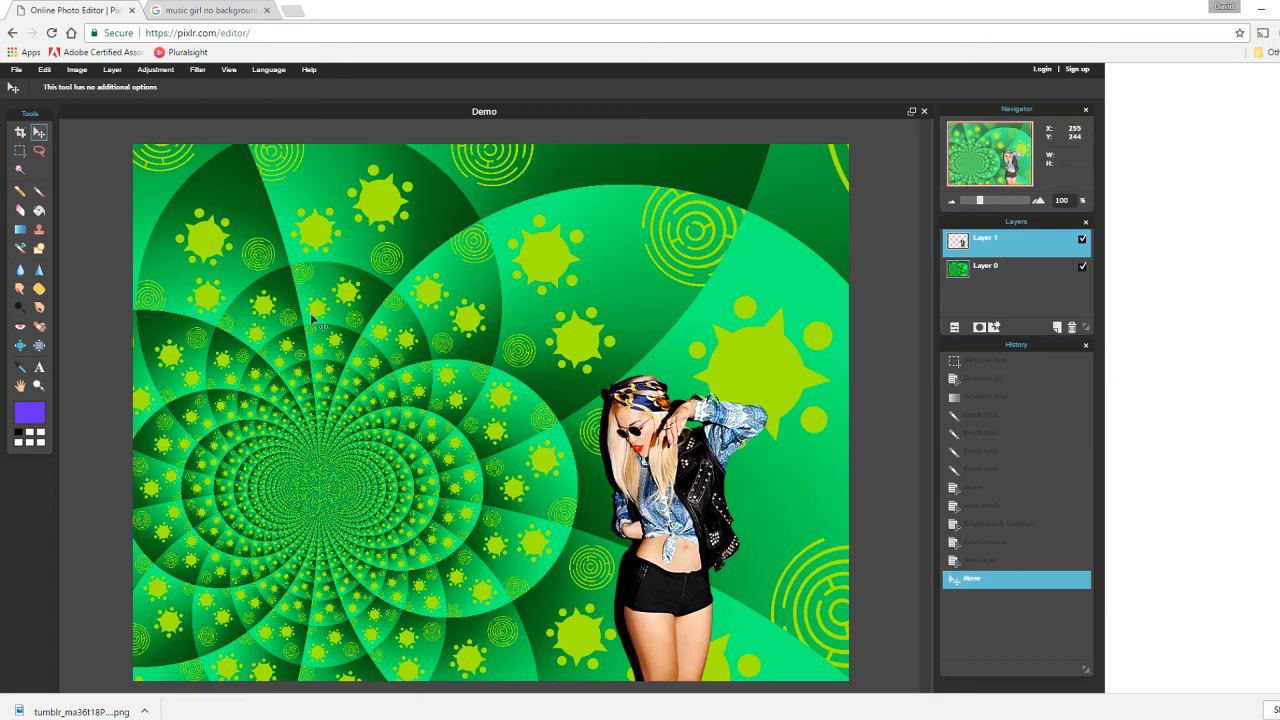
{"action": "left_click", "coordinate": [995, 278]}
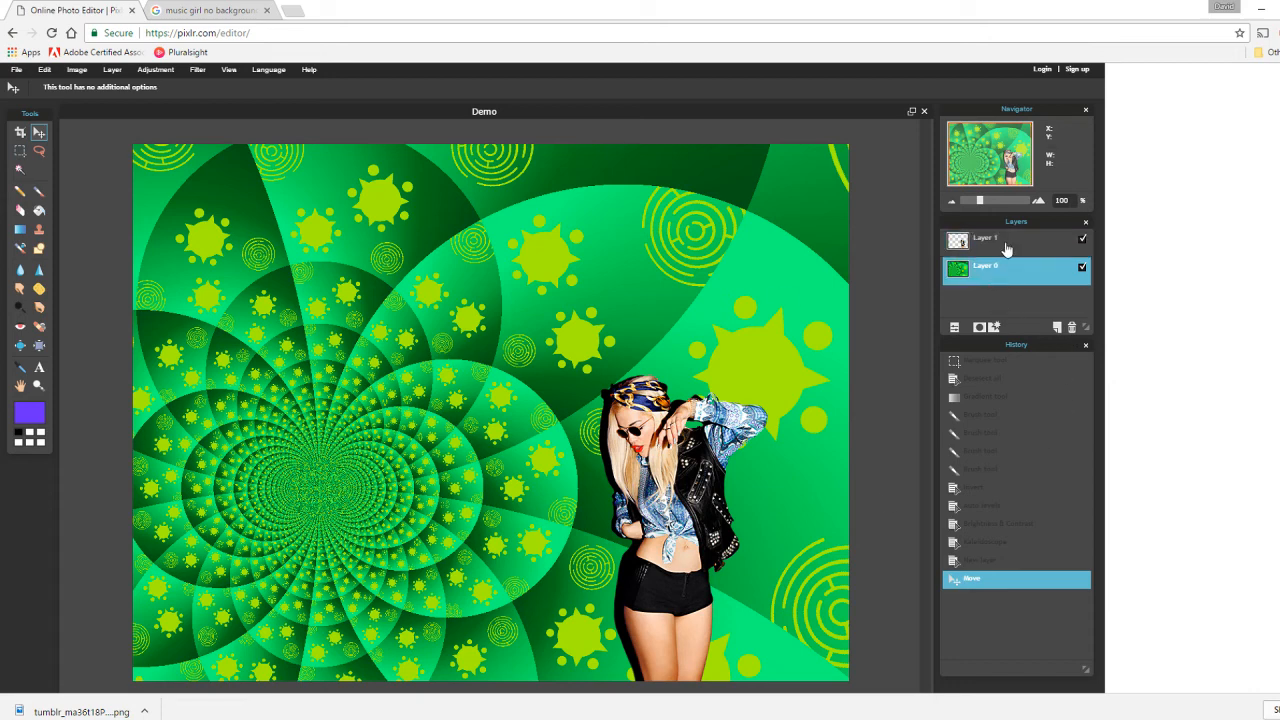
Enlarge the girl on Layer 1 with Free transform, place her against the canvas's bottom edge on the right side, and apply the changes
{"action": "left_click", "coordinate": [1005, 245]}
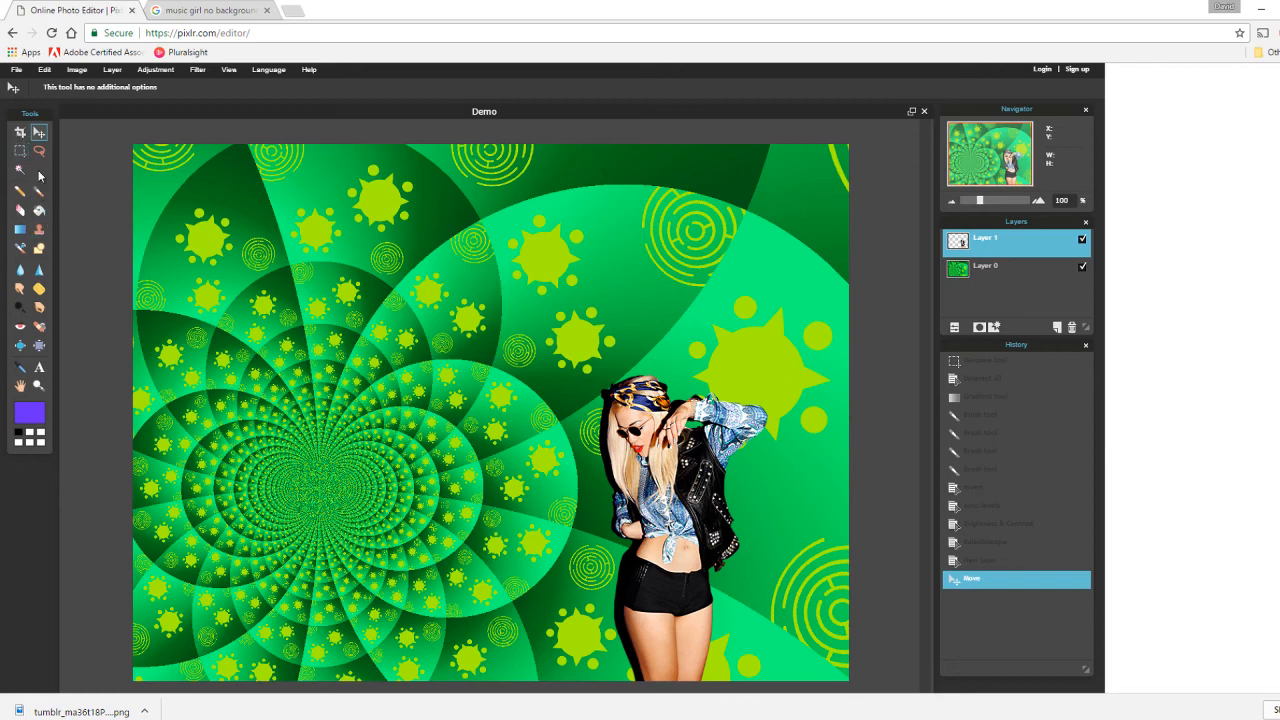
{"action": "left_click", "coordinate": [44, 69]}
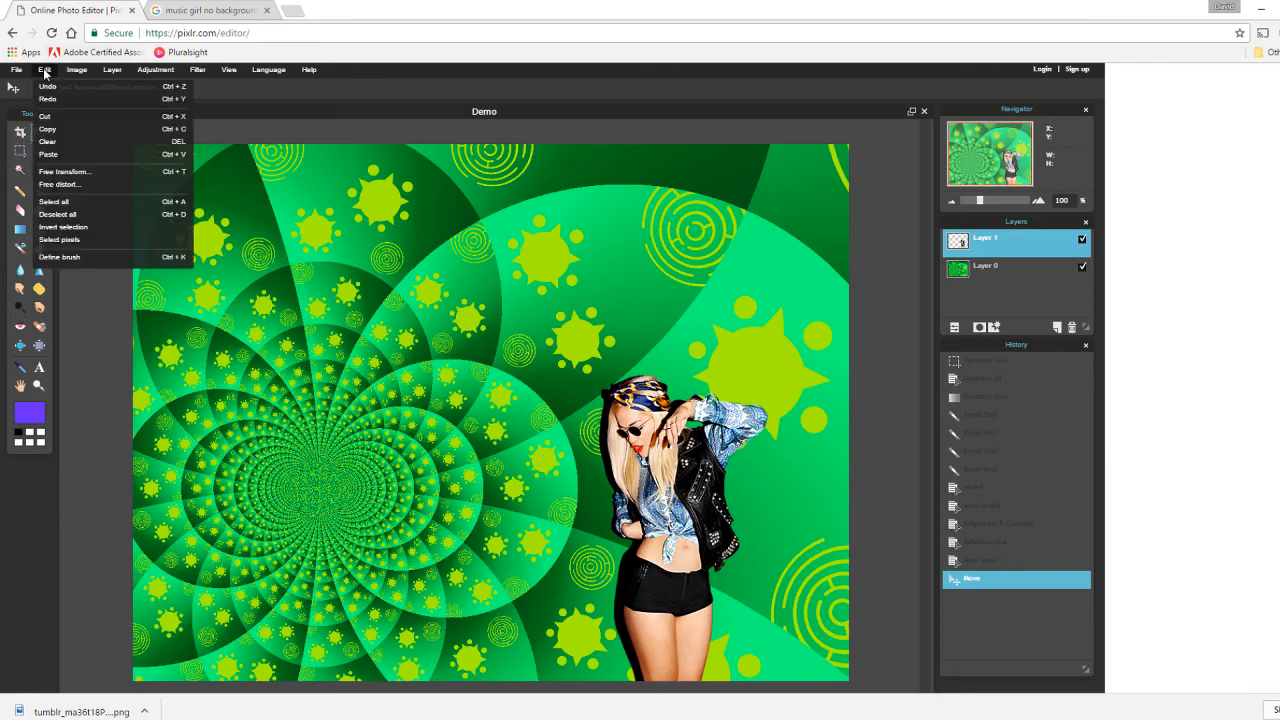
{"action": "left_click", "coordinate": [78, 175]}
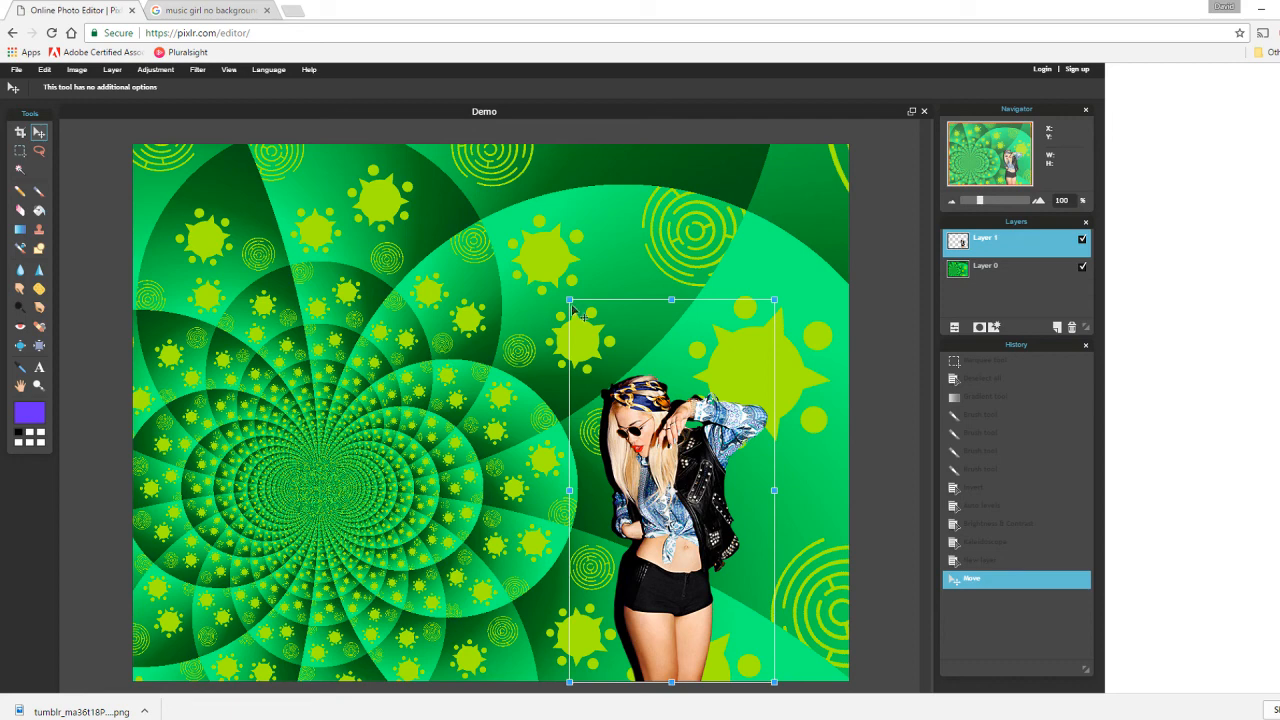
{"action": "mouse_move", "coordinate": [572, 300]}
{"action": "left_mouse_down"}
{"action": "mouse_move", "coordinate": [472, 178]}
{"action": "mouse_move", "coordinate": [488, 176]}
{"action": "mouse_move", "coordinate": [512, 236]}
{"action": "mouse_move", "coordinate": [458, 300]}
{"action": "mouse_move", "coordinate": [588, 310]}
{"action": "mouse_move", "coordinate": [630, 287]}
{"action": "mouse_move", "coordinate": [565, 395]}
{"action": "mouse_move", "coordinate": [585, 425]}
{"action": "mouse_move", "coordinate": [567, 305]}
{"action": "mouse_move", "coordinate": [583, 315]}
{"action": "left_mouse_up"}
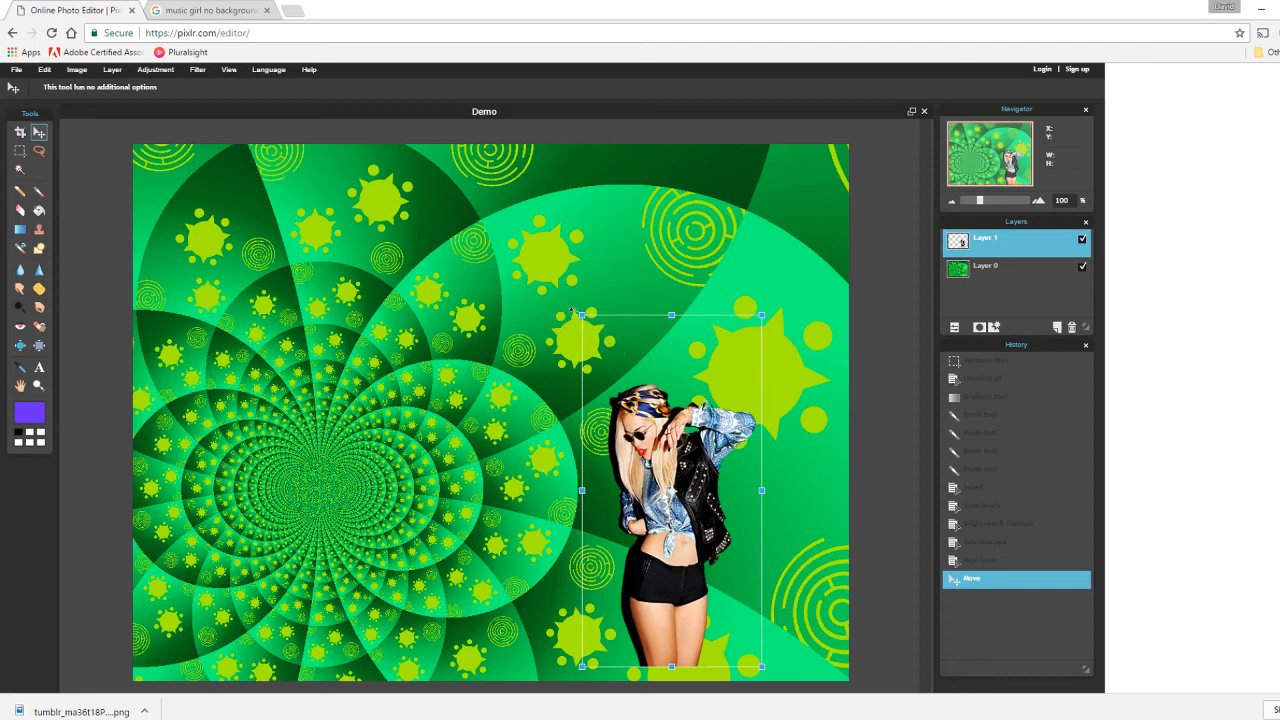
{"action": "left_click_drag", "start_coordinate": [580, 314], "coordinate": [403, 200]}
{"action": "left_click_drag", "start_coordinate": [694, 567], "coordinate": [685, 483]}
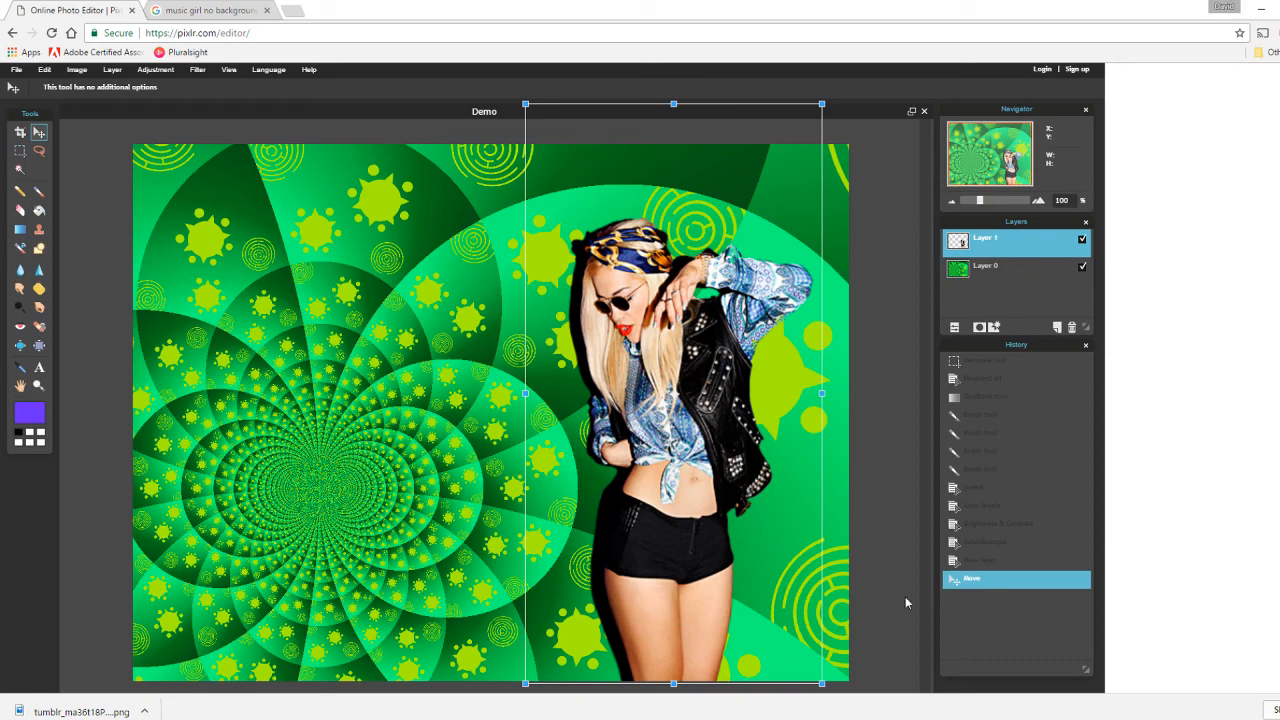
{"action": "left_click", "coordinate": [907, 548]}
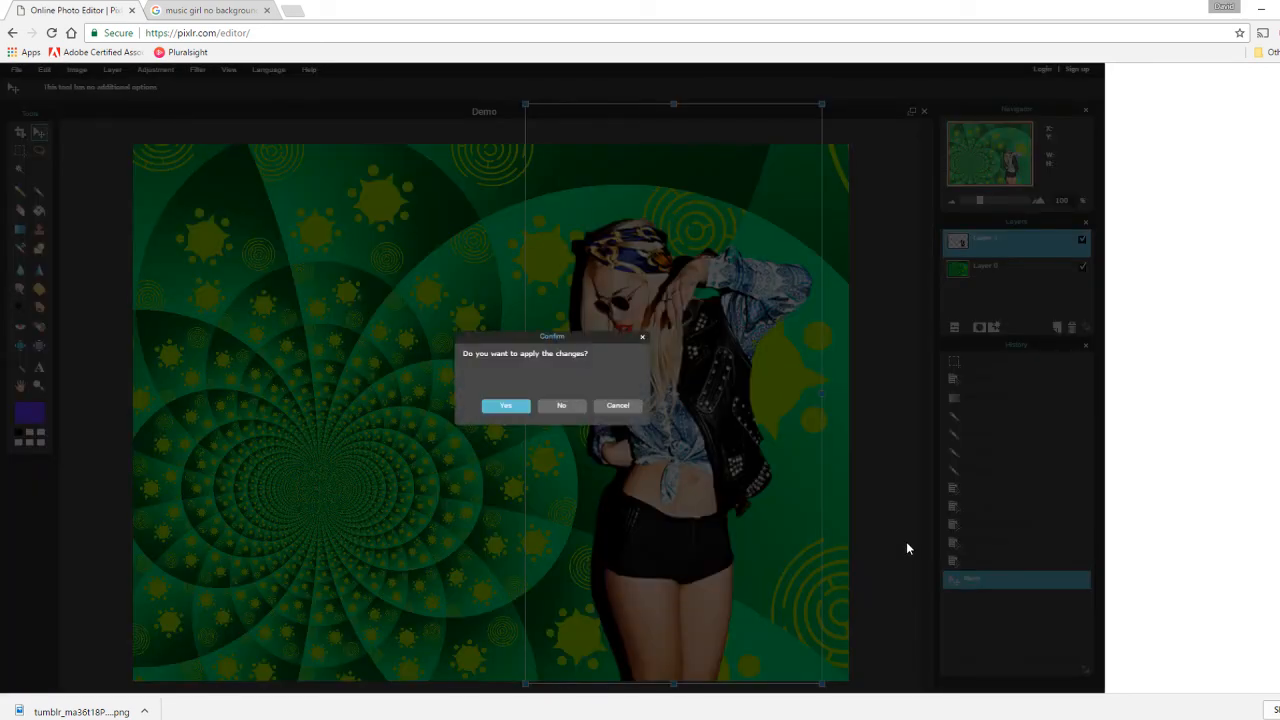
{"action": "left_click", "coordinate": [506, 406]}
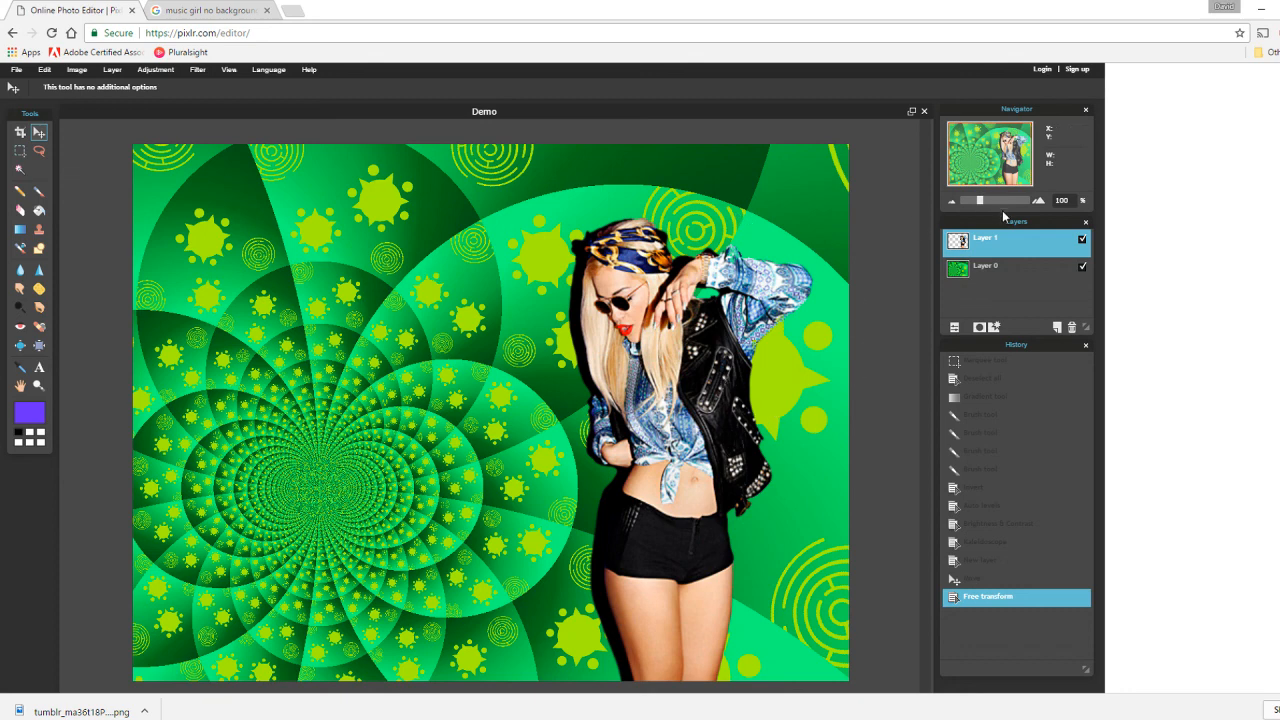
{"action": "left_click", "coordinate": [1001, 272]}
{"action": "left_click", "coordinate": [1018, 247]}
{"action": "left_click", "coordinate": [1019, 272]}
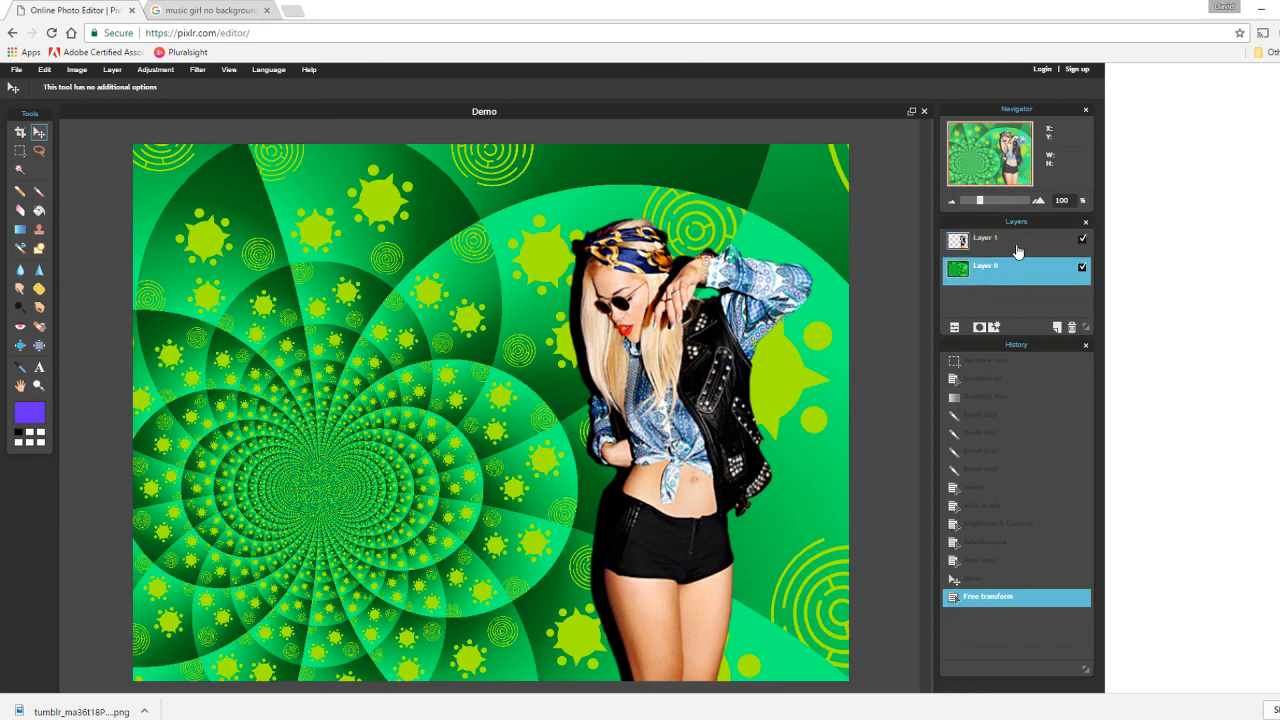
{"action": "left_click", "coordinate": [1018, 249]}
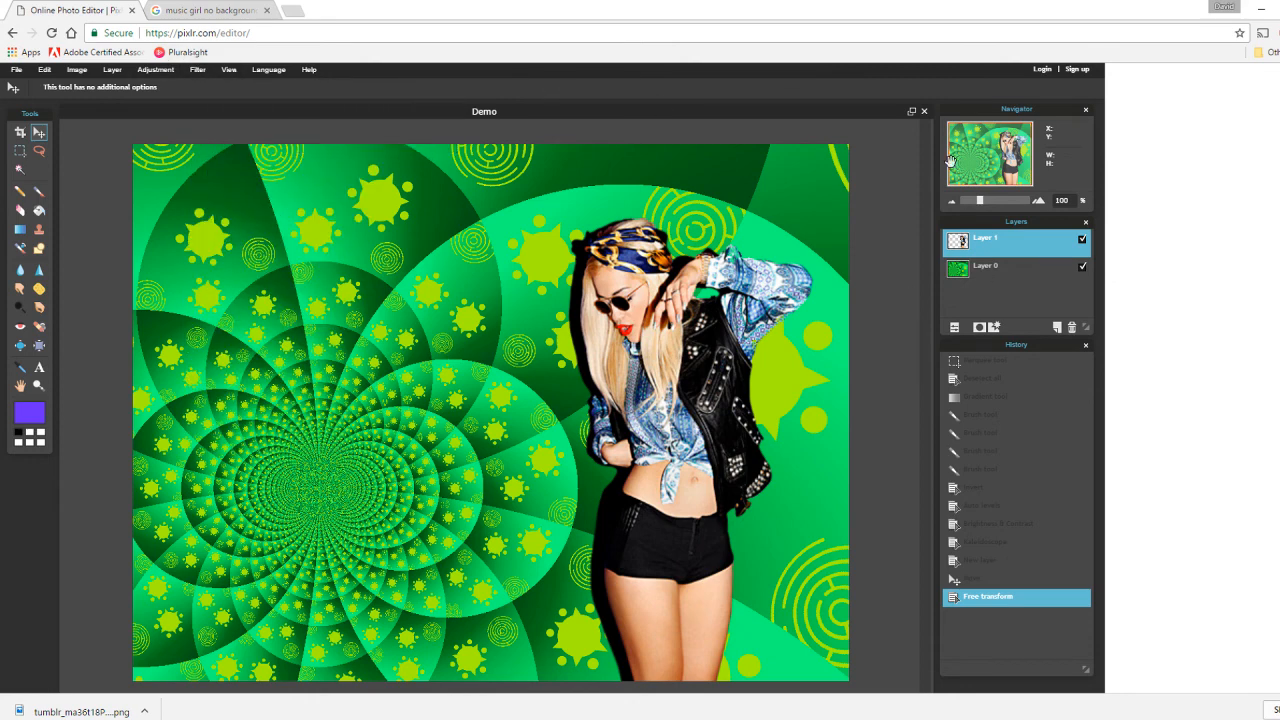
{"action": "left_click", "coordinate": [998, 272]}
Try the Pointinize filter on Layer 1 with Dots, Squares, Large circles and Small circles, and cancel it
{"action": "left_click", "coordinate": [1002, 248]}
{"action": "mouse_move", "coordinate": [195, 71]}
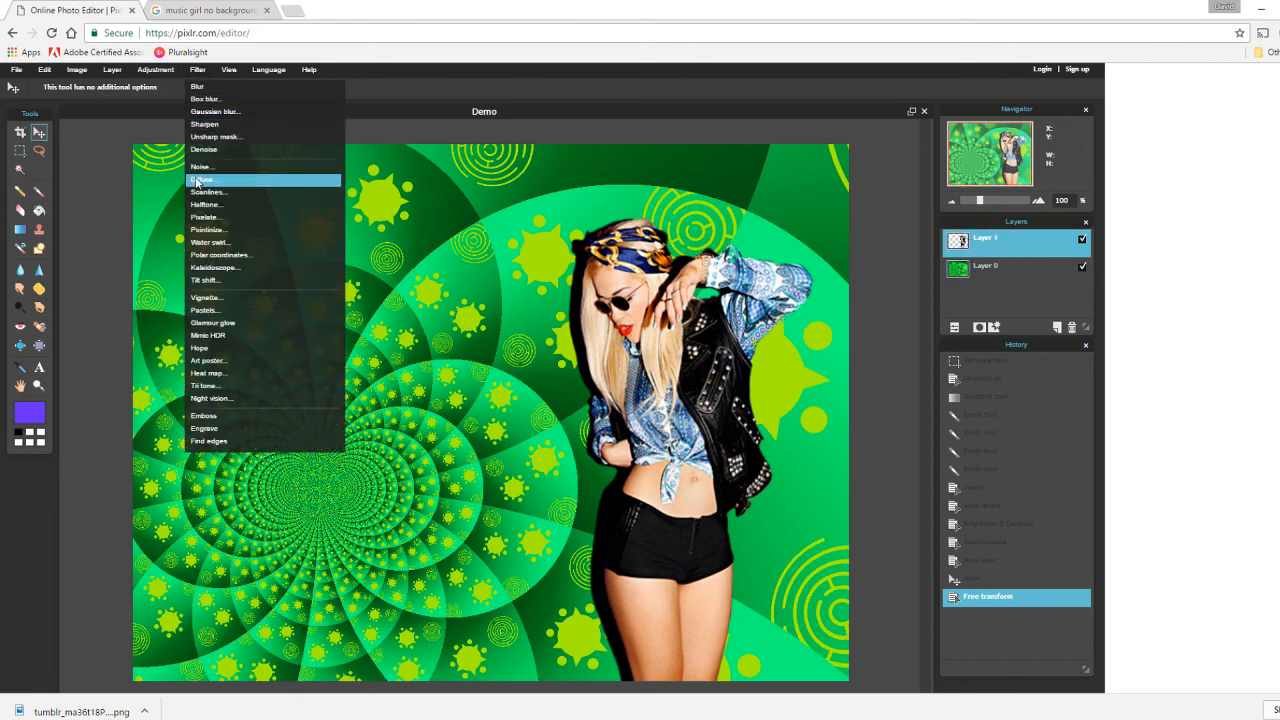
{"action": "left_click", "coordinate": [206, 231]}
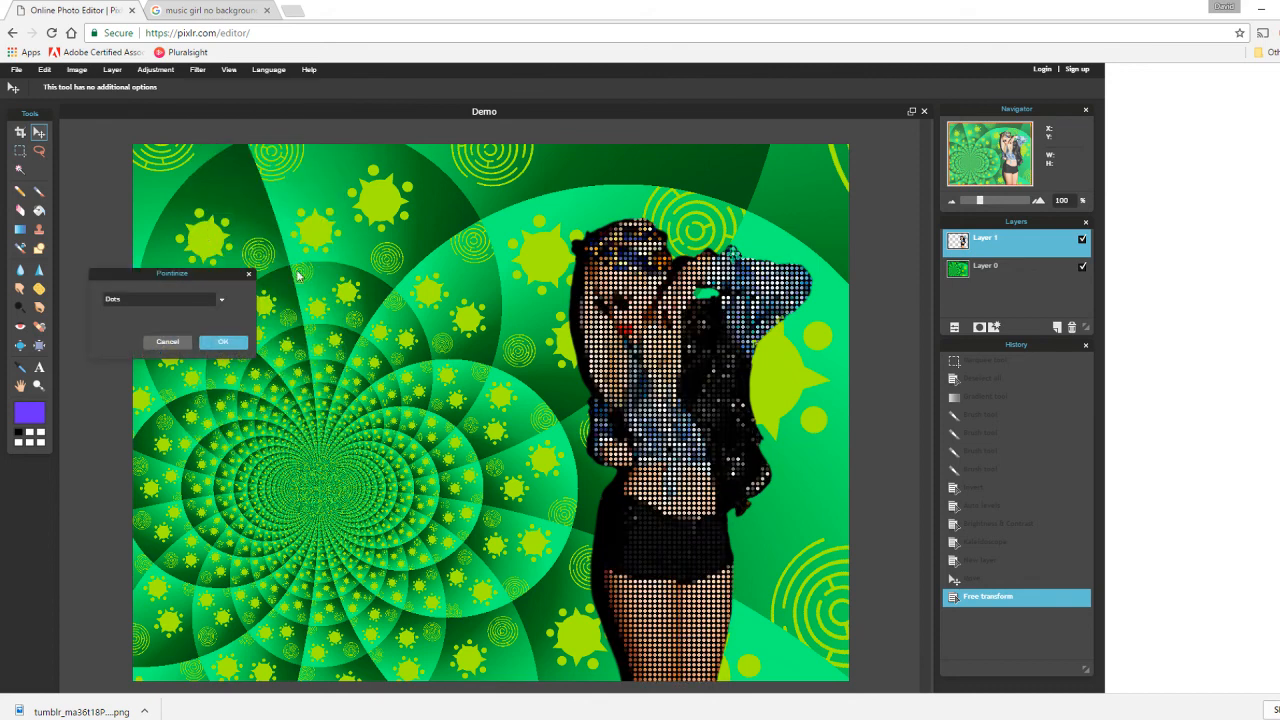
{"action": "left_click", "coordinate": [119, 298]}
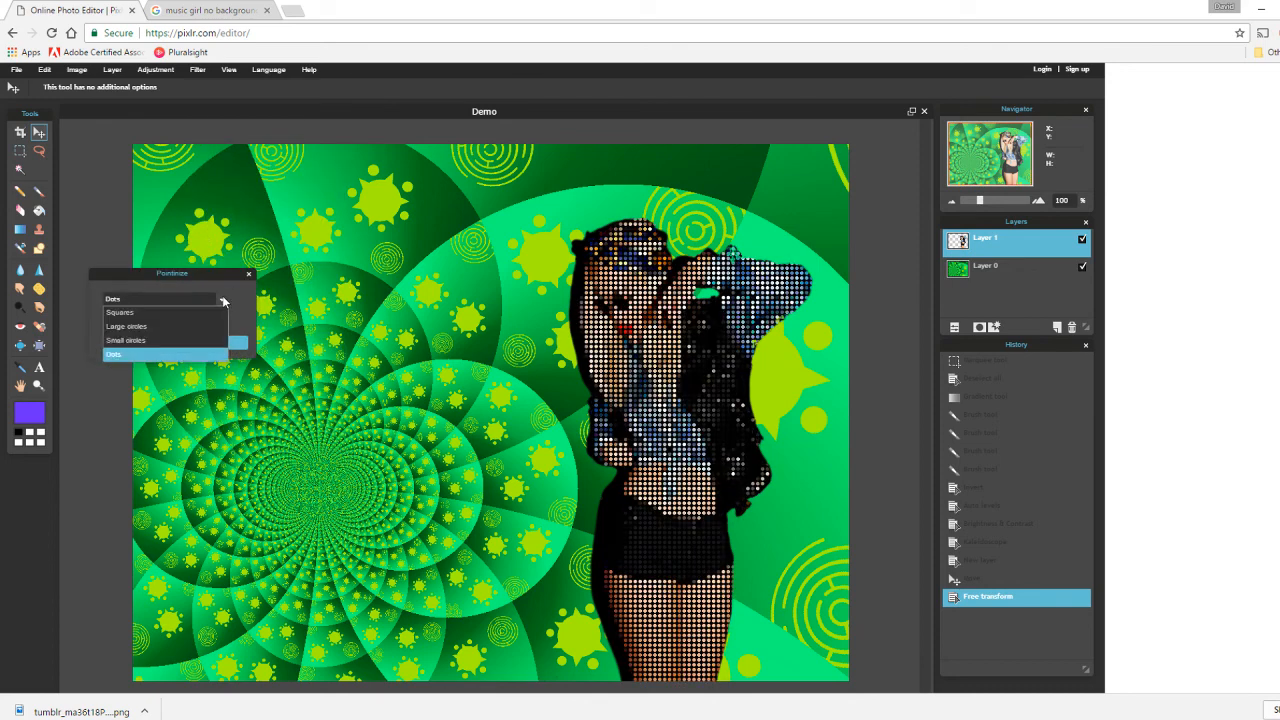
{"action": "left_click", "coordinate": [127, 312]}
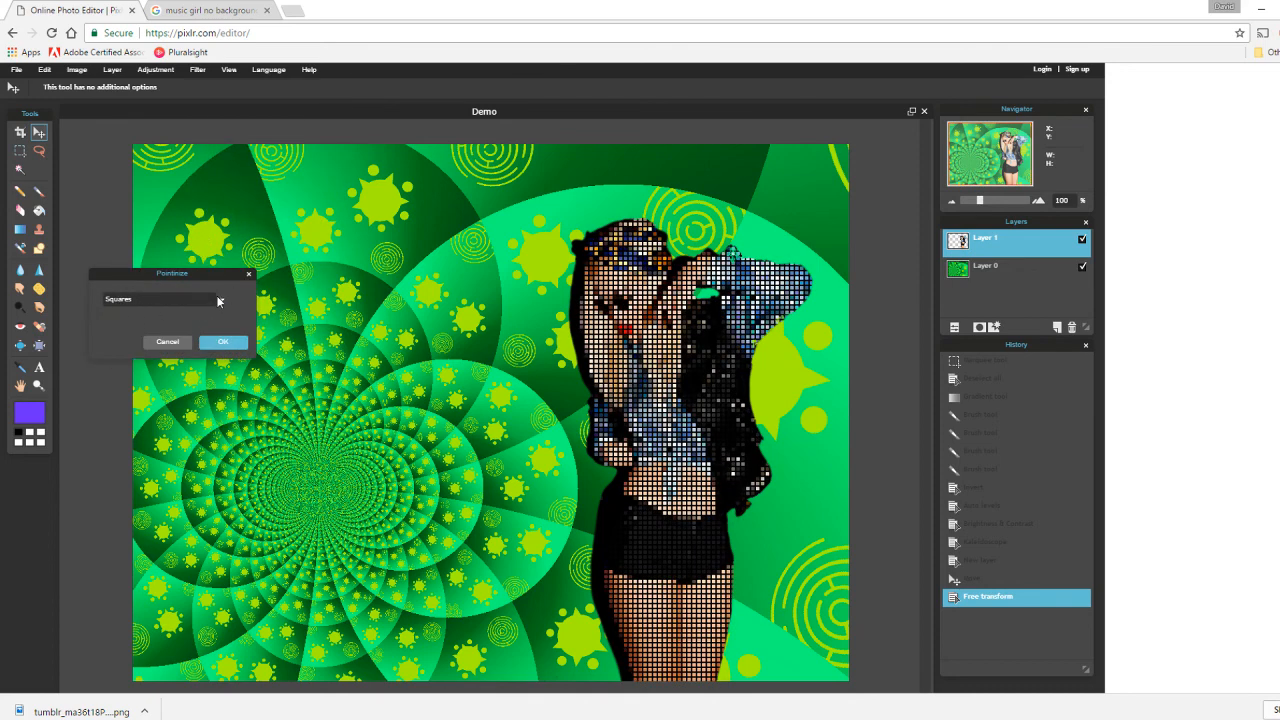
{"action": "left_click", "coordinate": [218, 301]}
{"action": "left_click", "coordinate": [123, 328]}
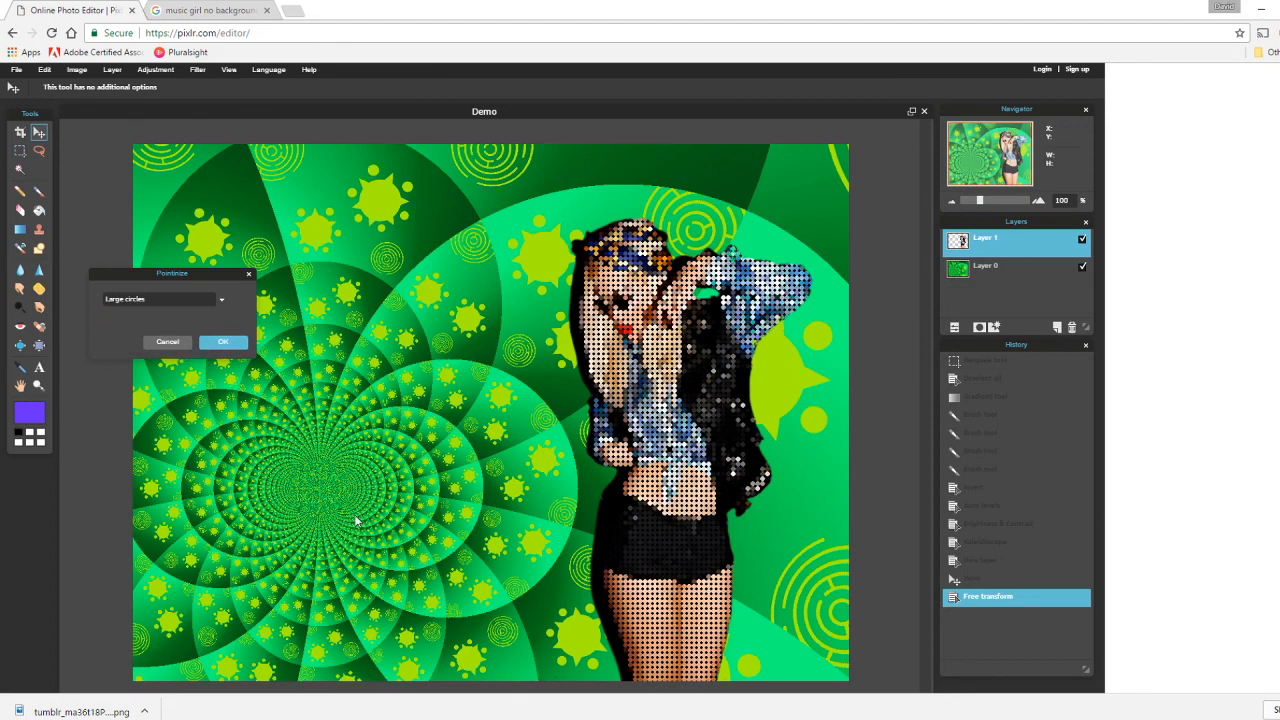
{"action": "left_click", "coordinate": [221, 300]}
{"action": "left_click", "coordinate": [122, 338]}
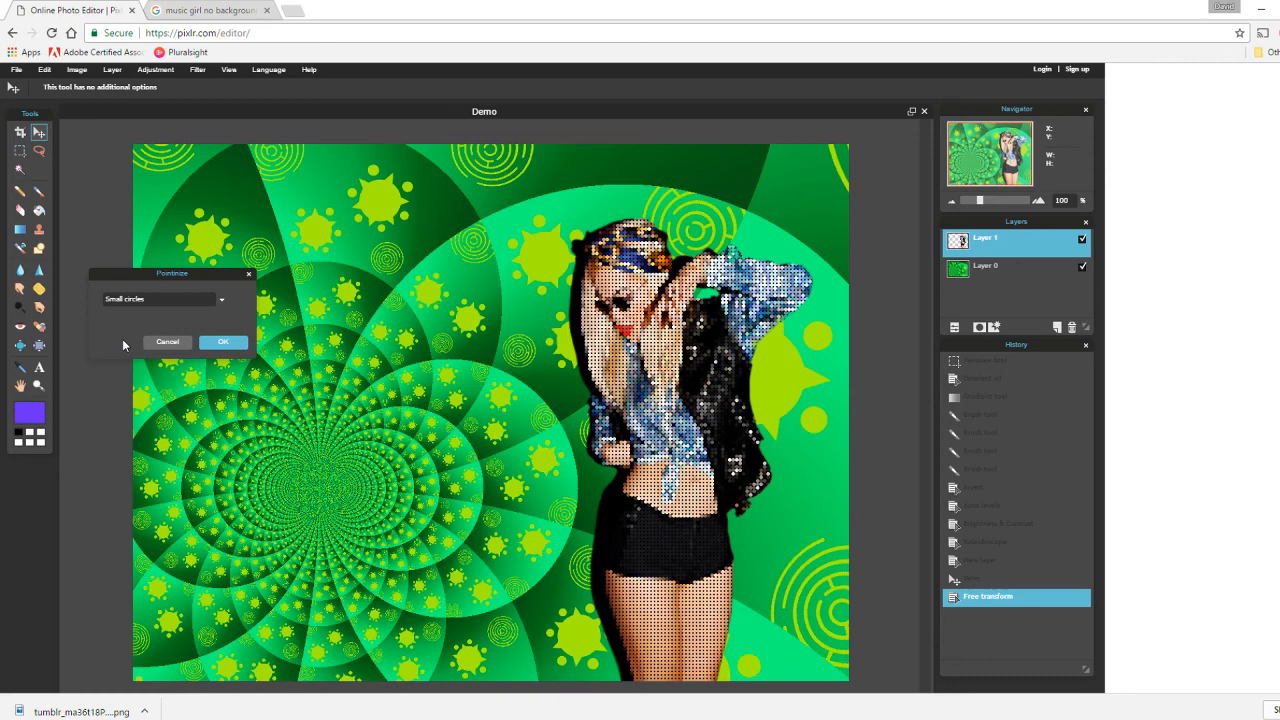
{"action": "left_click", "coordinate": [167, 341]}
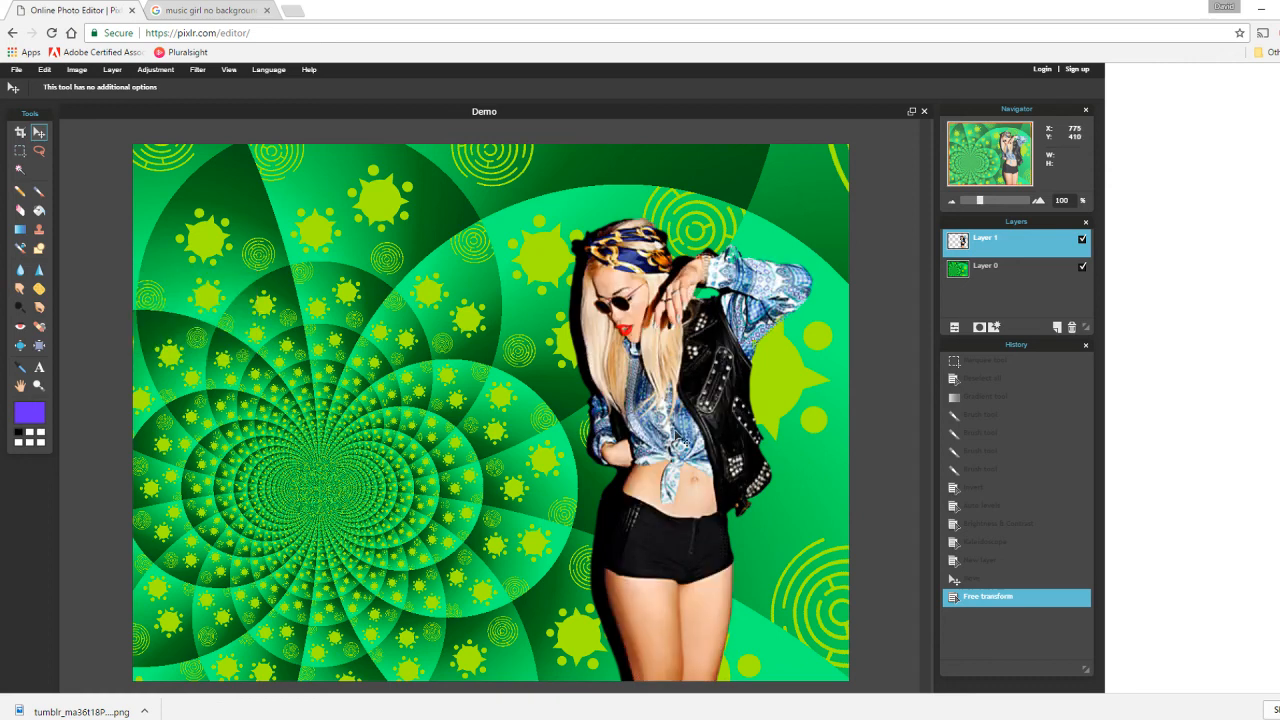
Apply a Color balance adjustment to Layer 1 with a red offset of 54 and a green offset of -55
{"action": "left_click", "coordinate": [157, 70]}
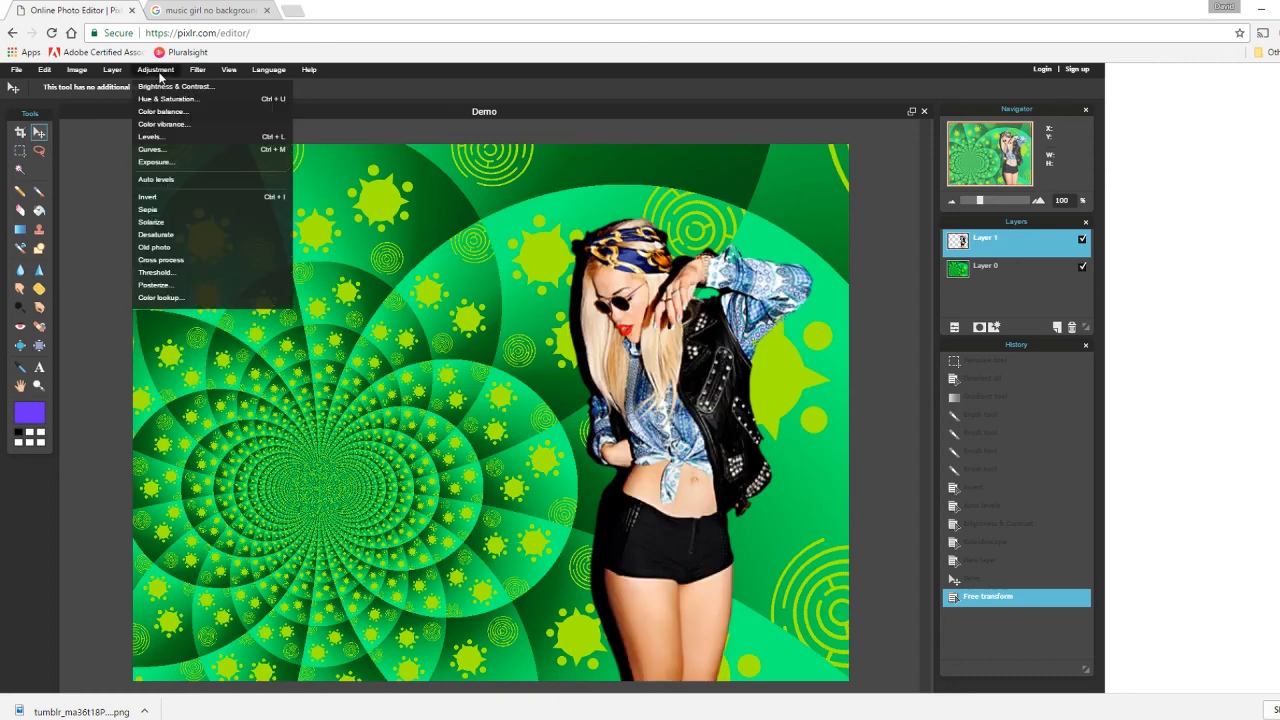
{"action": "left_click", "coordinate": [162, 113]}
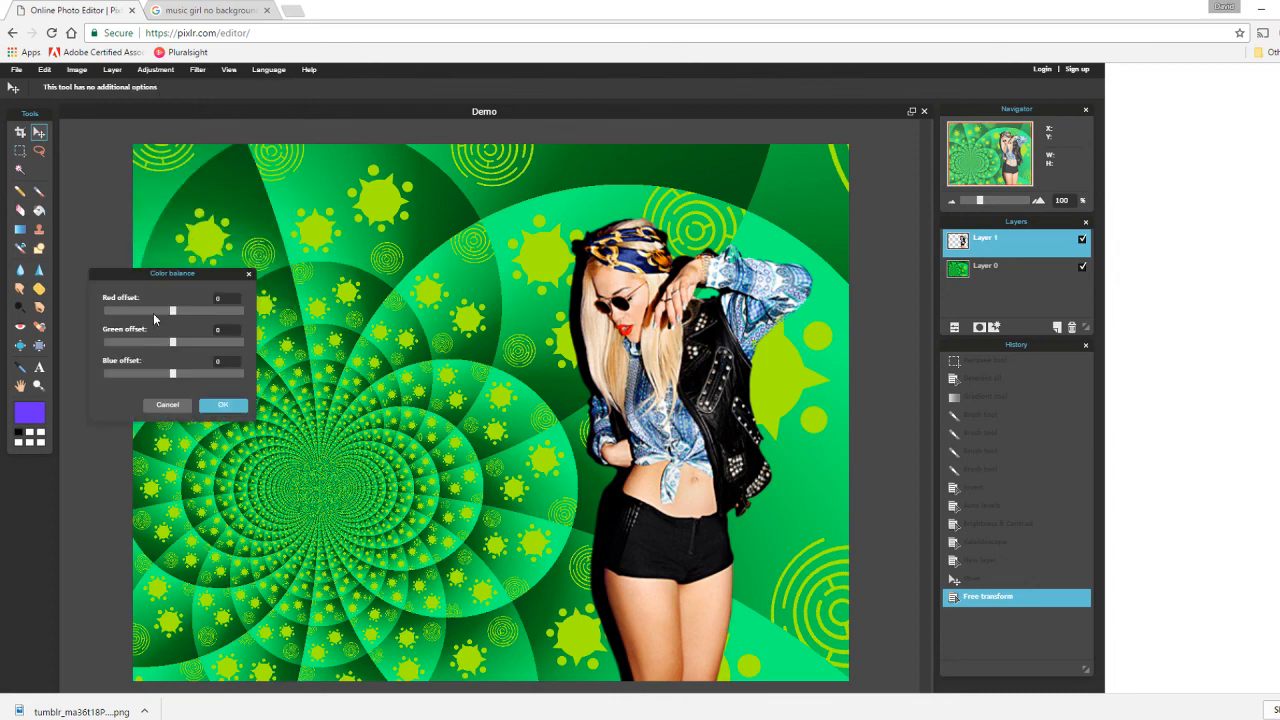
{"action": "left_click_drag", "start_coordinate": [173, 312], "coordinate": [119, 314]}
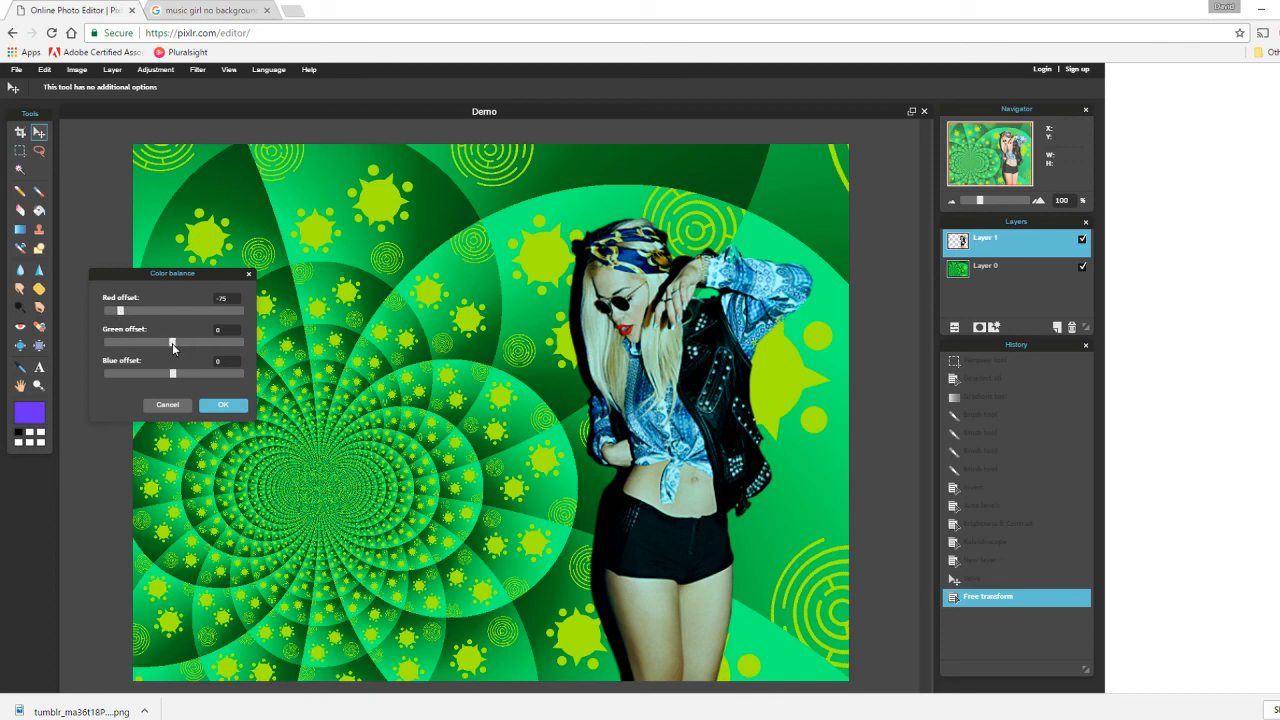
{"action": "mouse_move", "coordinate": [173, 345]}
{"action": "left_mouse_down"}
{"action": "mouse_move", "coordinate": [146, 343]}
{"action": "mouse_move", "coordinate": [196, 348]}
{"action": "mouse_move", "coordinate": [180, 352]}
{"action": "left_mouse_up"}
{"action": "left_click_drag", "start_coordinate": [121, 313], "coordinate": [134, 336]}
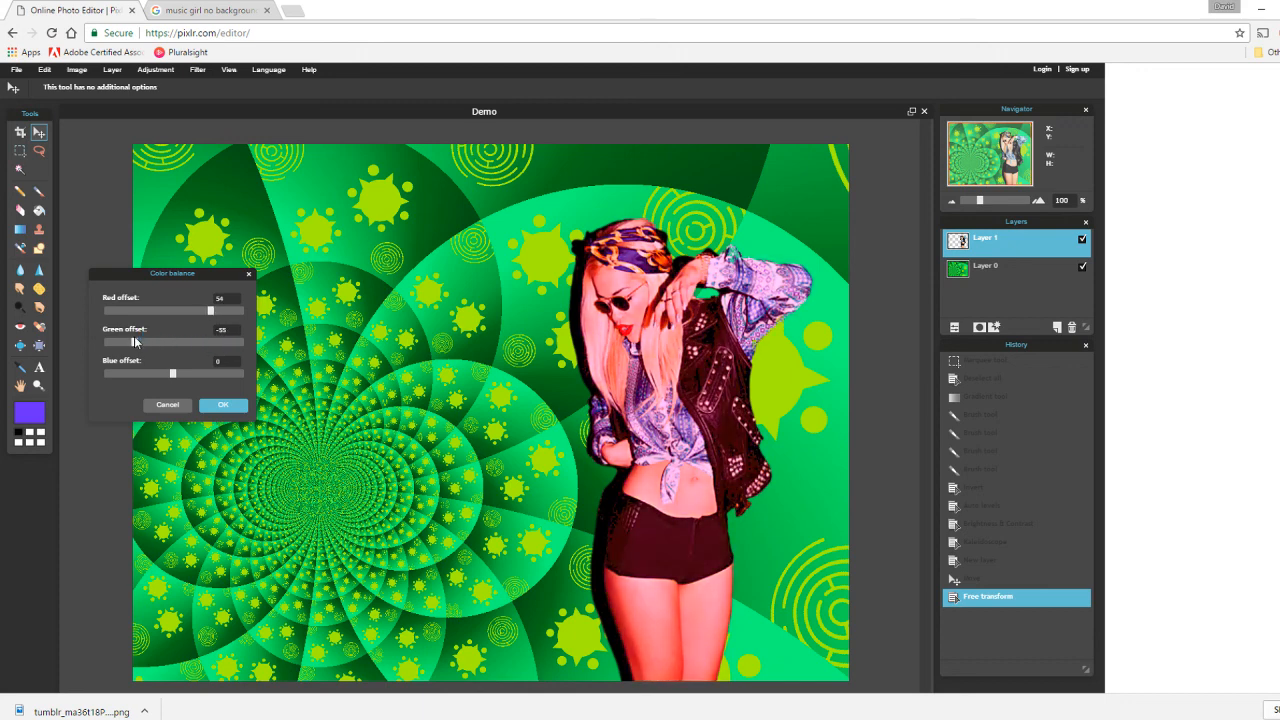
{"action": "left_click", "coordinate": [223, 405]}
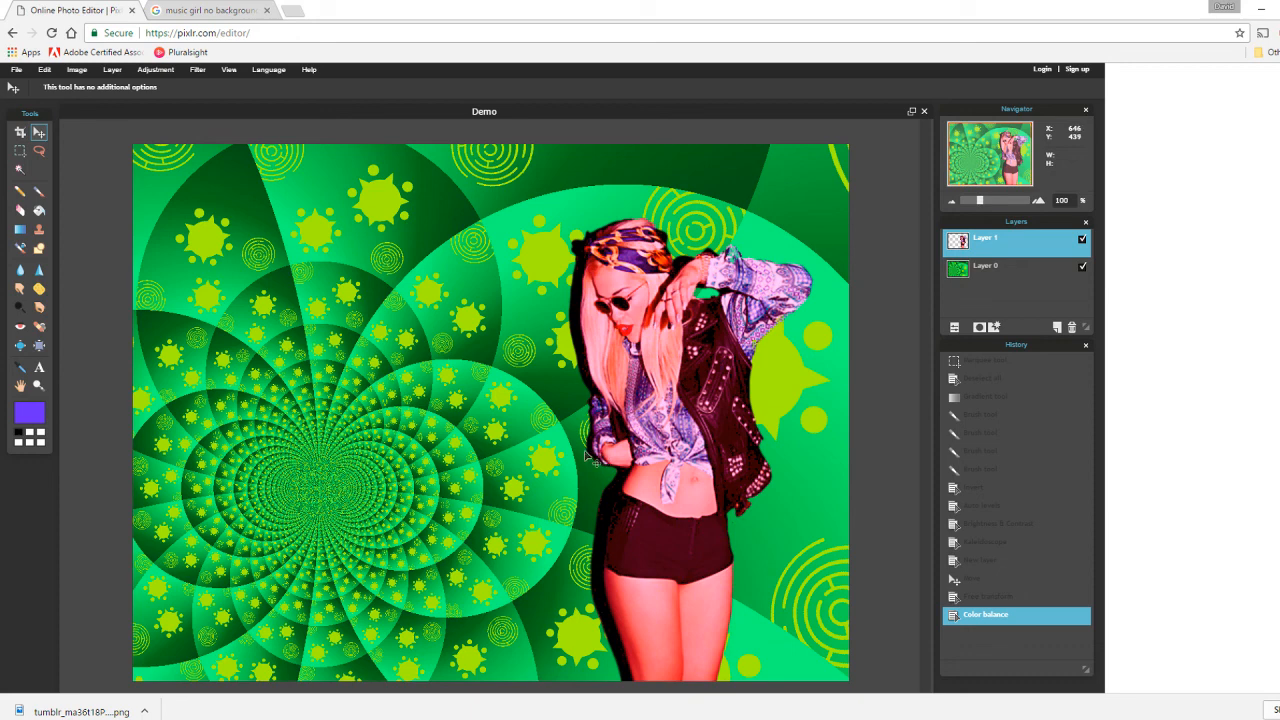
Make the kaleidoscope background, Layer 0, the active layer
{"action": "left_click", "coordinate": [990, 268]}
{"action": "left_click", "coordinate": [1000, 251]}
{"action": "left_click", "coordinate": [1000, 268]}
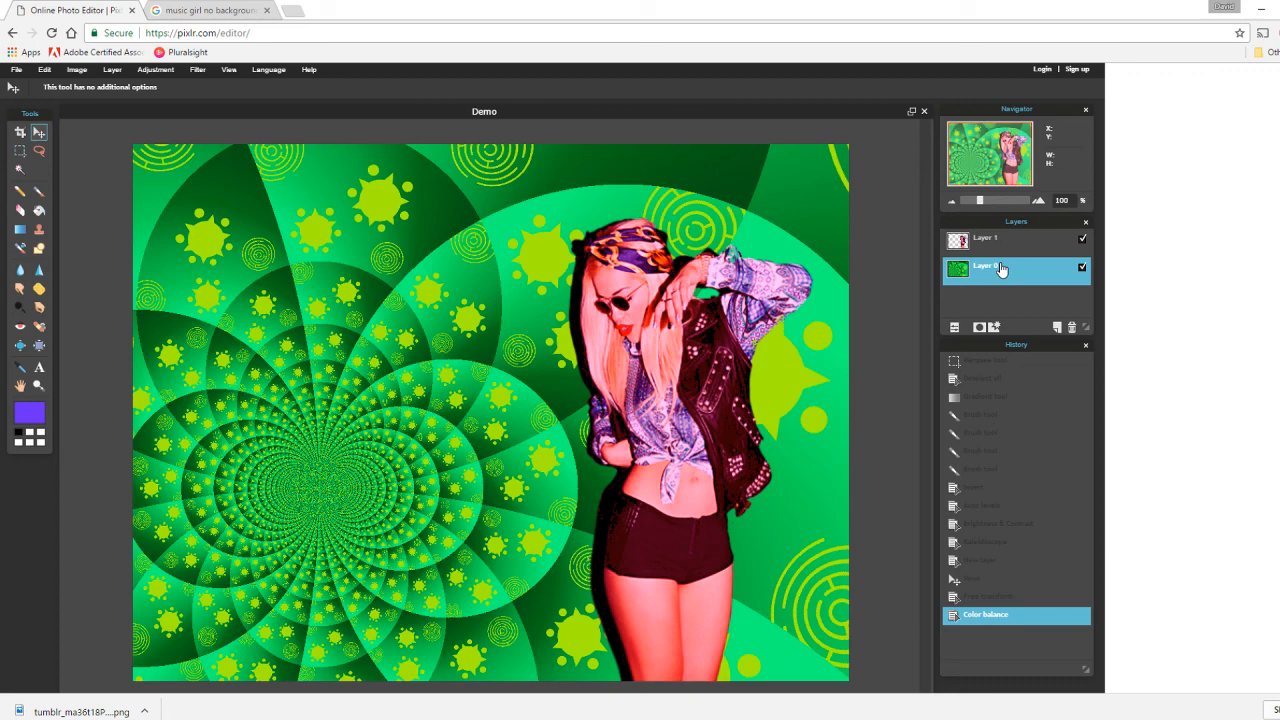